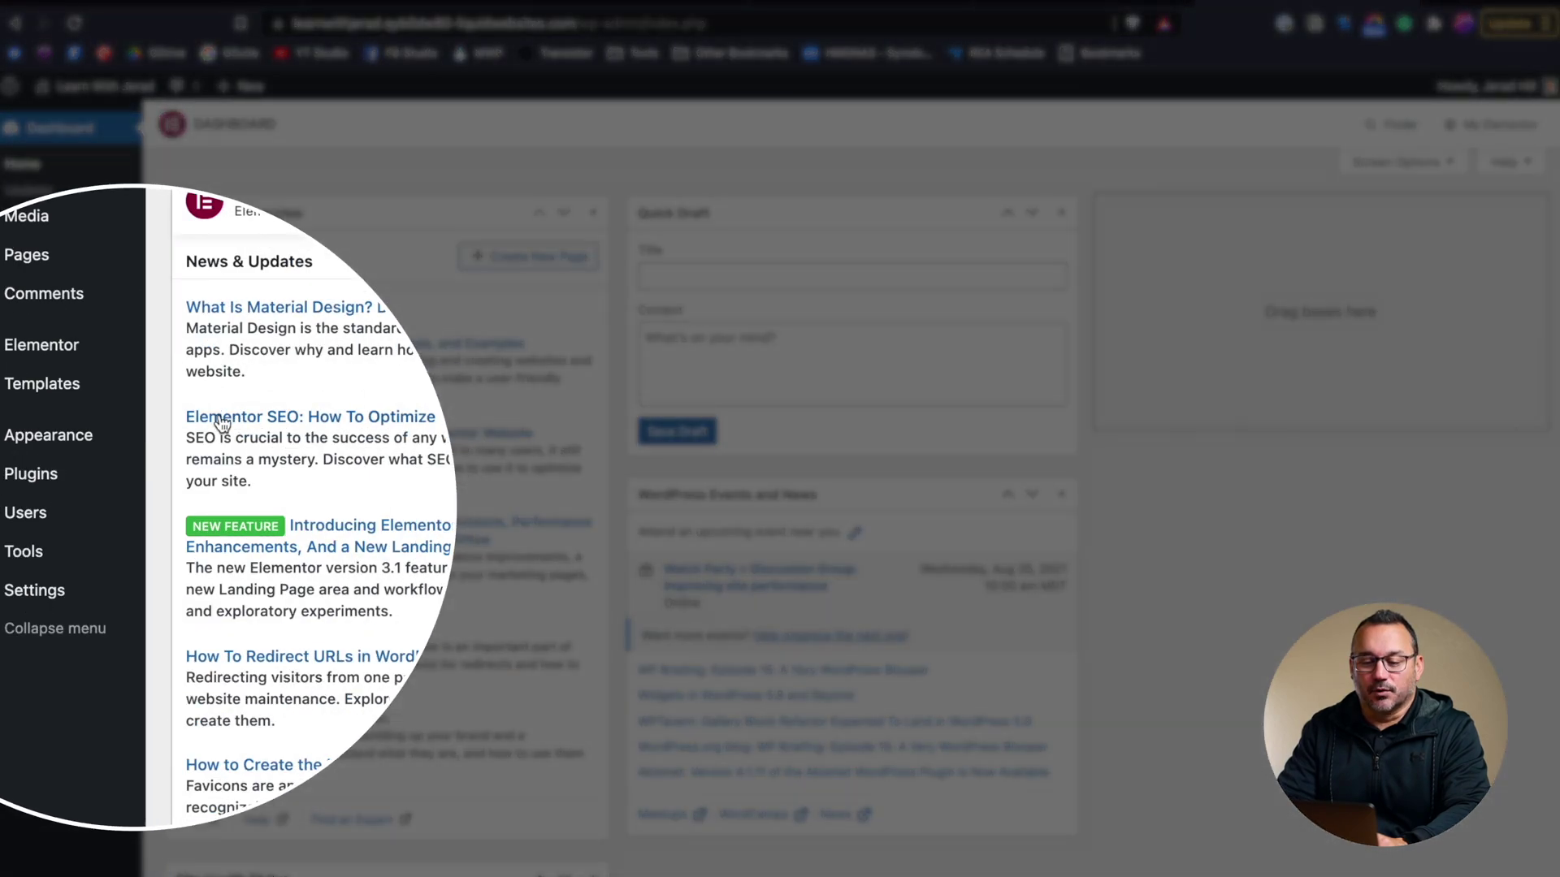
- Add a new Footer template from Templates > Theme Builder and name it 'Default Footer'
{"action": "mouse_move", "coordinate": [90, 402]}
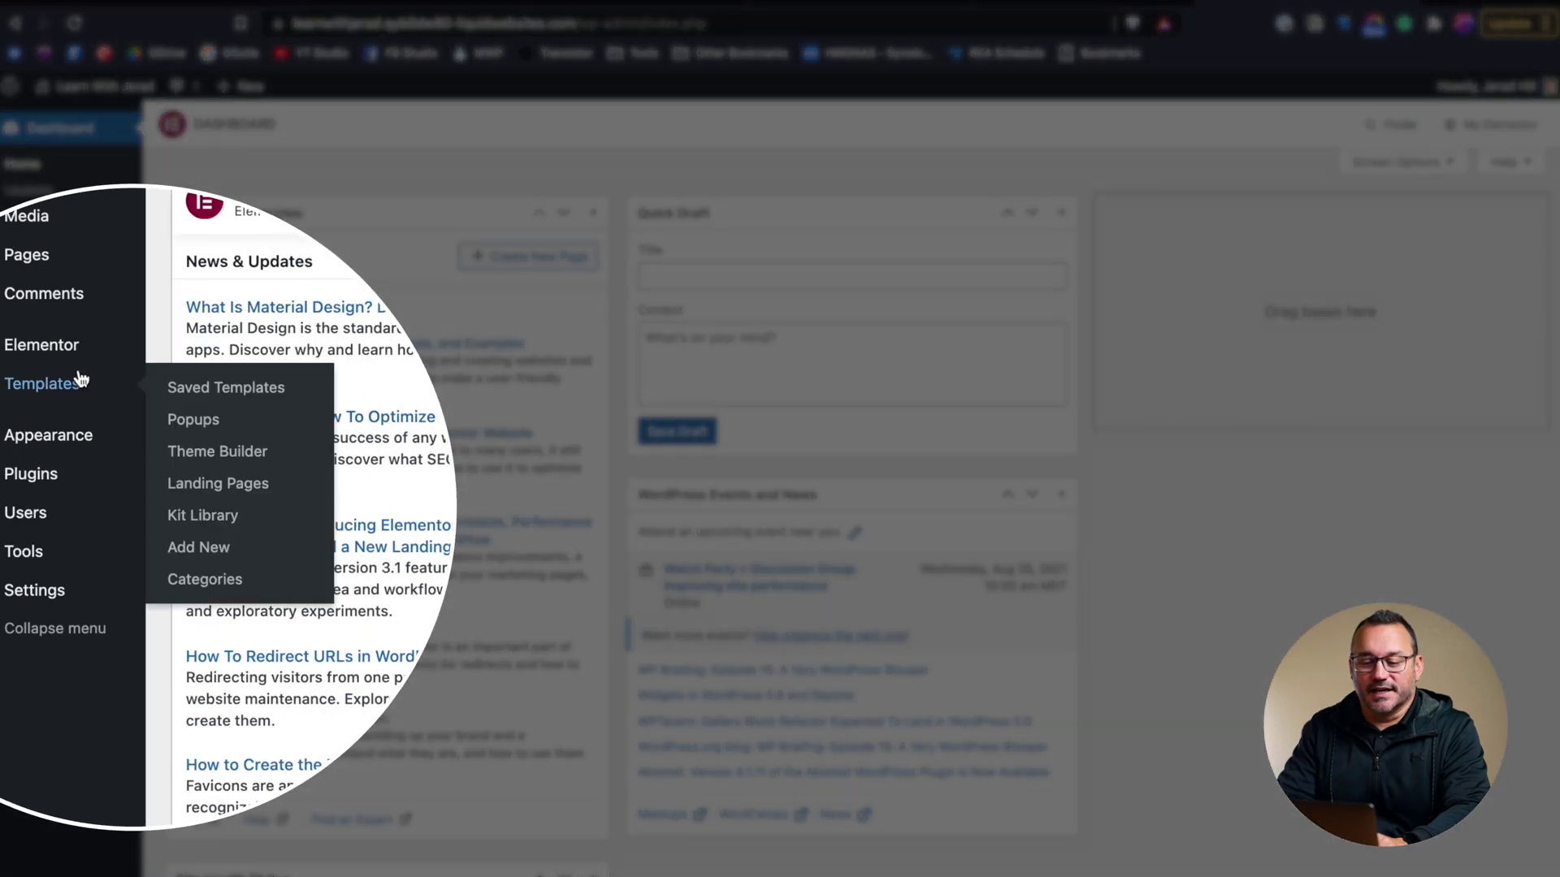
{"action": "left_click", "coordinate": [210, 455]}
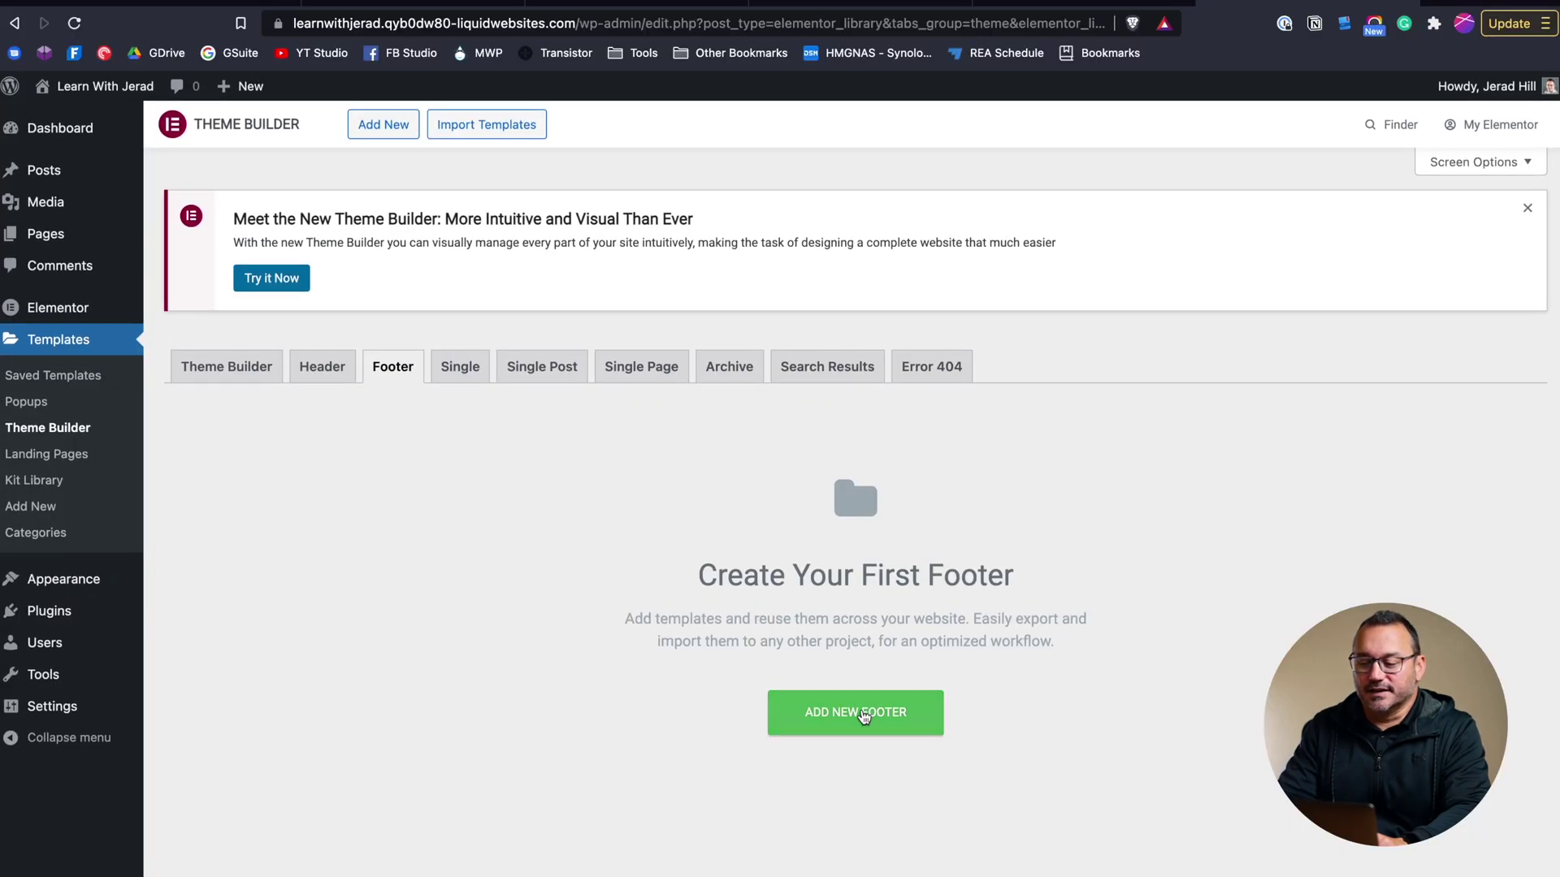
{"action": "left_click", "coordinate": [863, 715]}
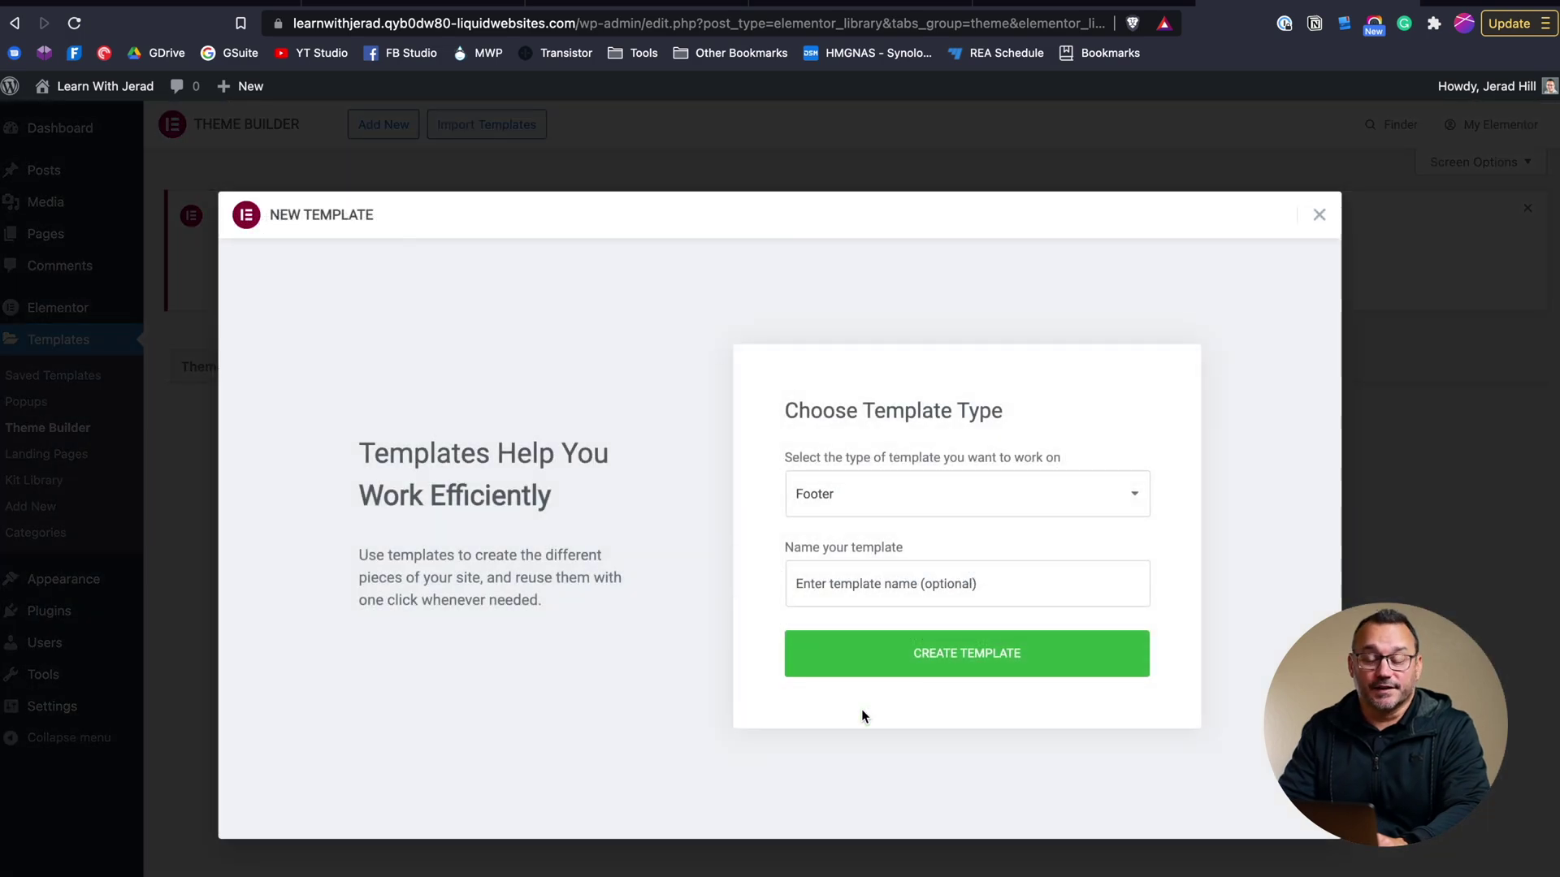
{"action": "left_click", "coordinate": [866, 590]}
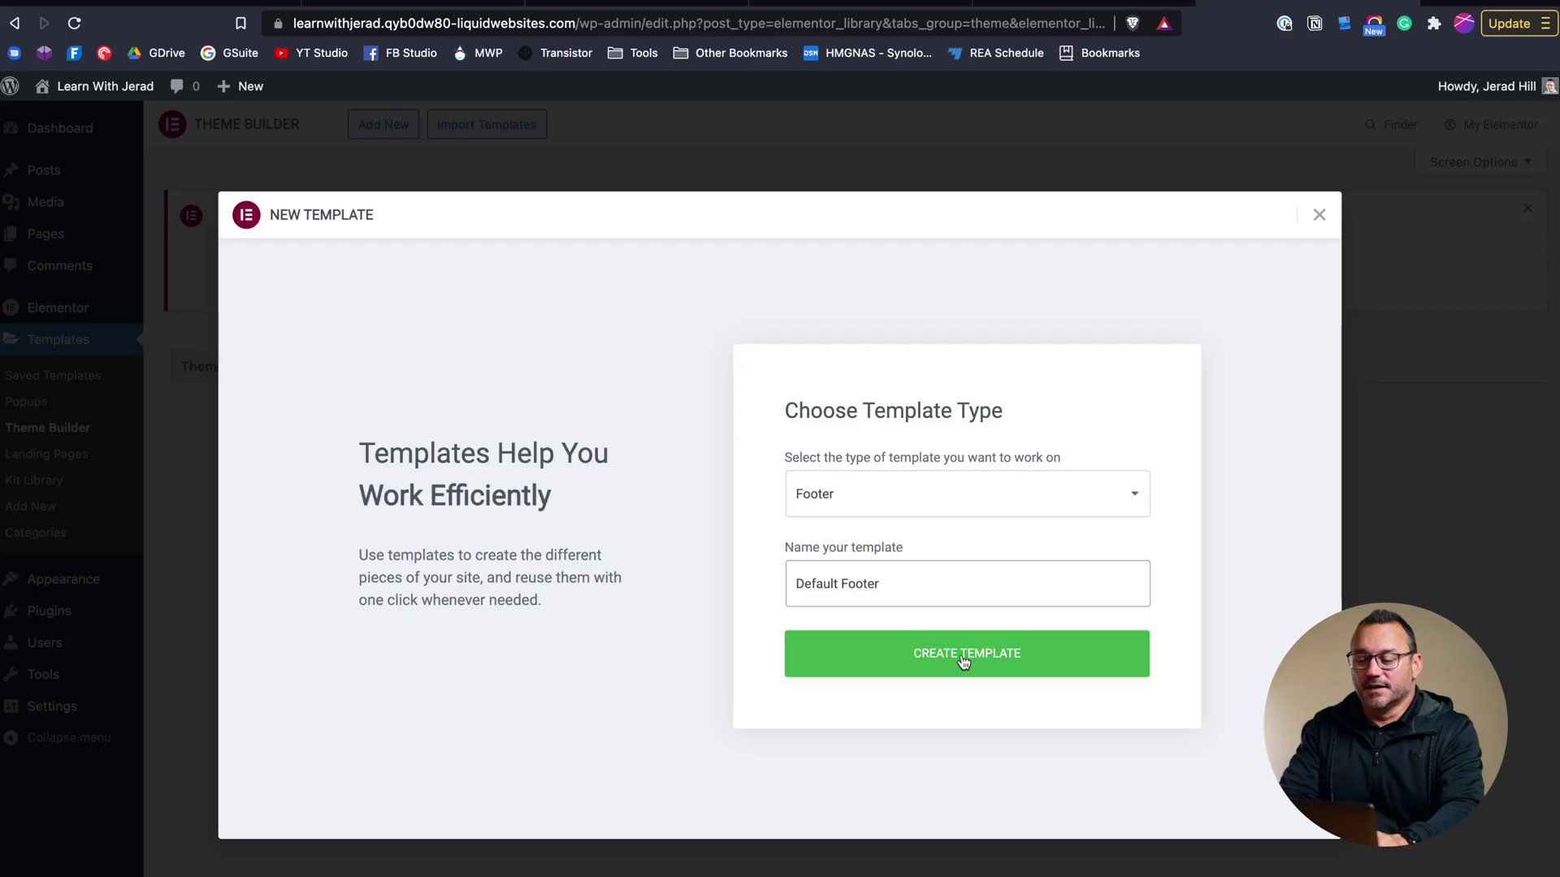
{"action": "left_click", "coordinate": [964, 654]}
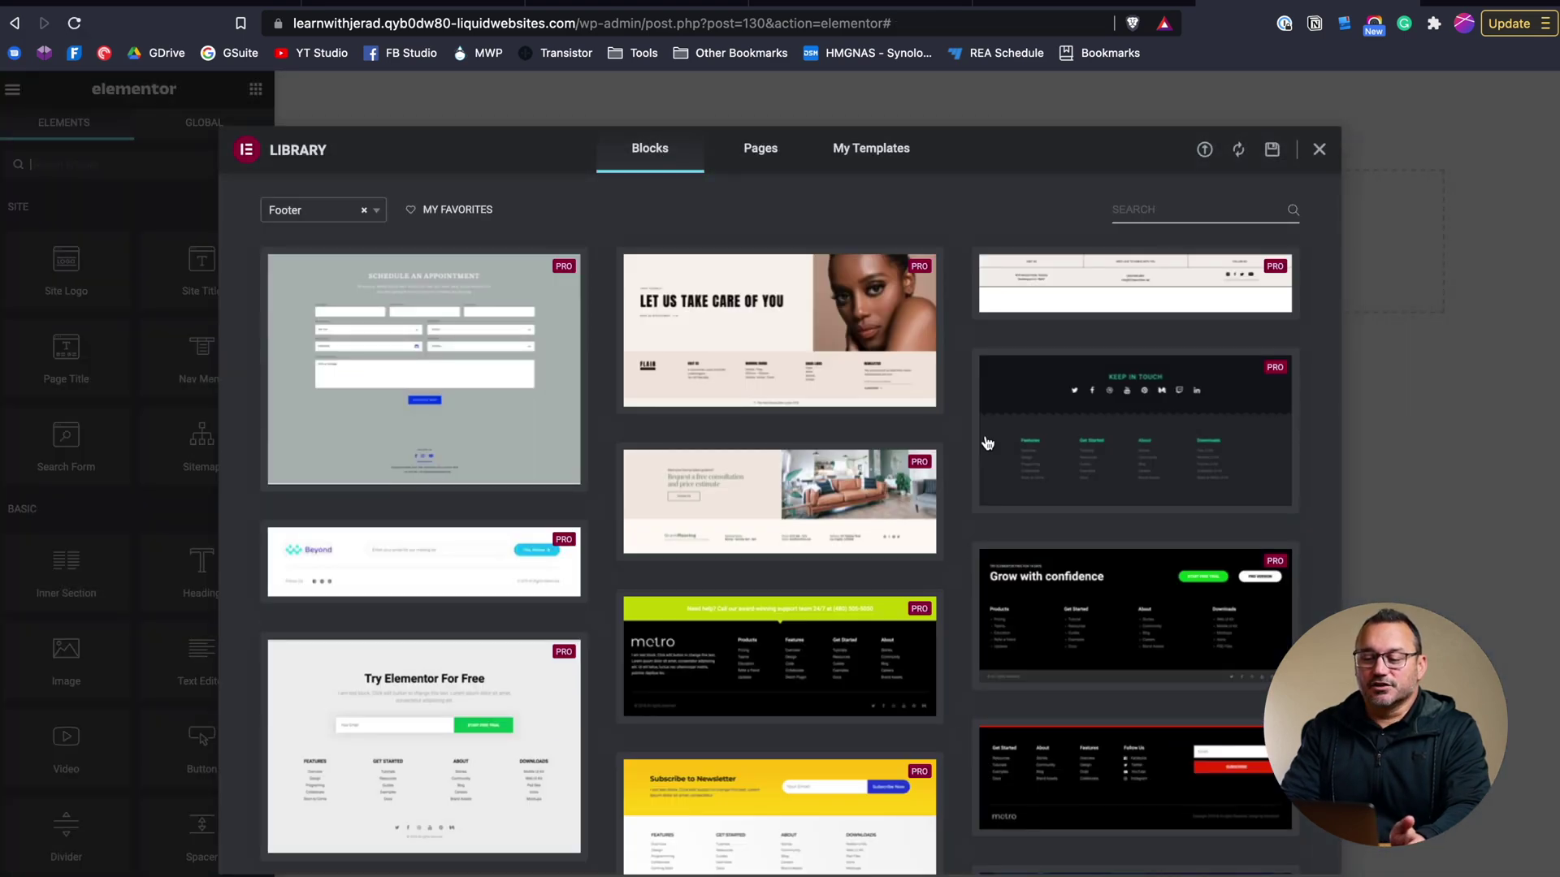
- Browse the footer block library, close it without inserting a block, and add a new section
{"action": "scroll", "coordinate": [992, 439], "scroll_direction": "down", "scroll_amount": 3}
{"action": "scroll", "coordinate": [991, 430], "scroll_direction": "down", "scroll_amount": 7}
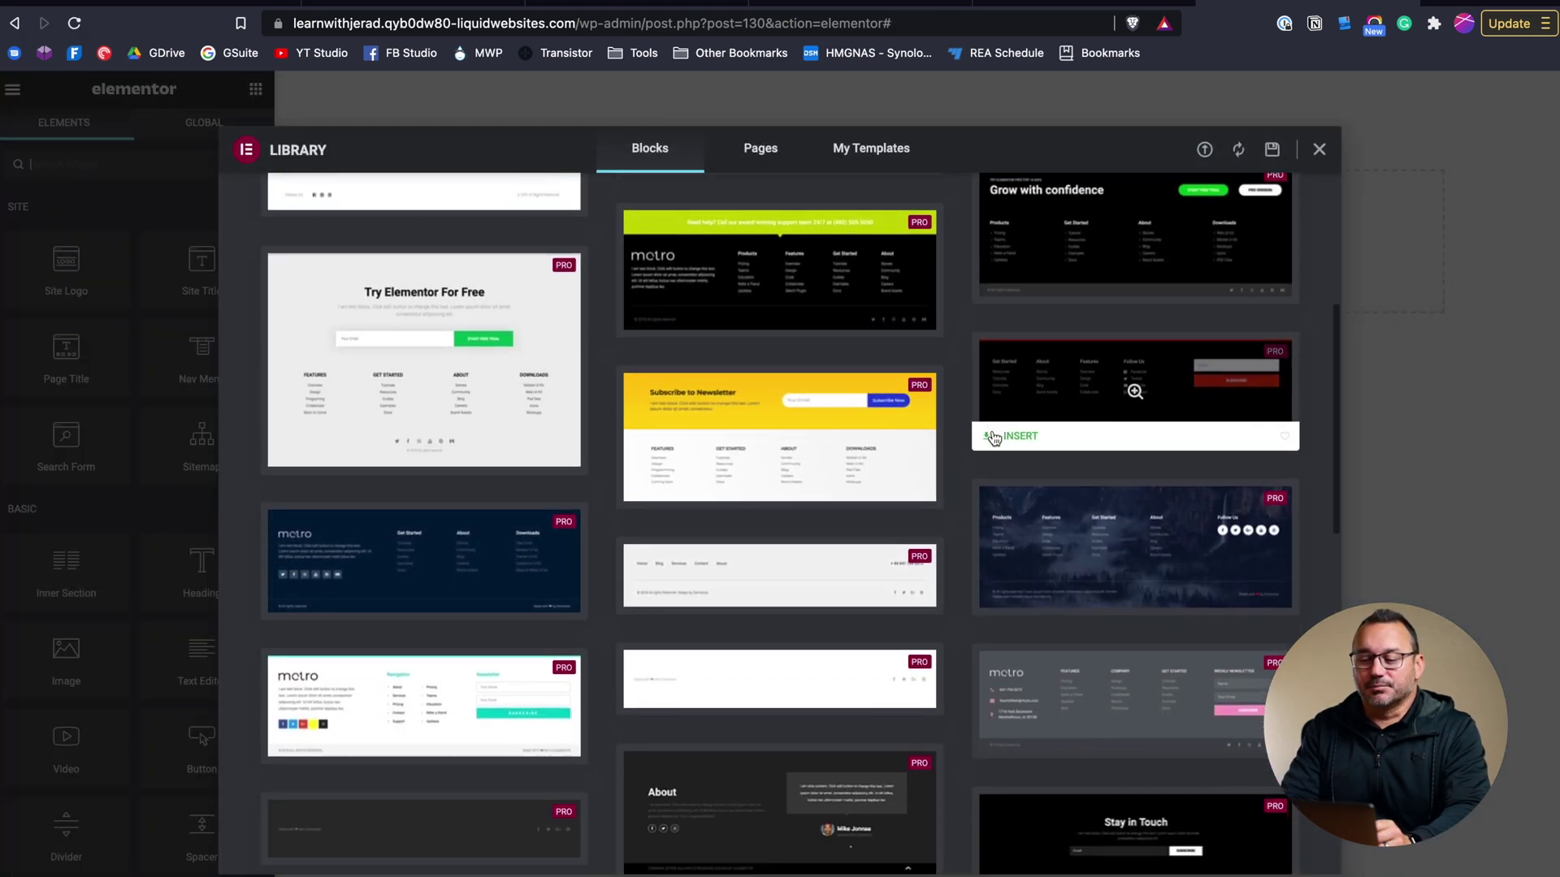
{"action": "scroll", "coordinate": [952, 464], "scroll_direction": "down", "scroll_amount": 4}
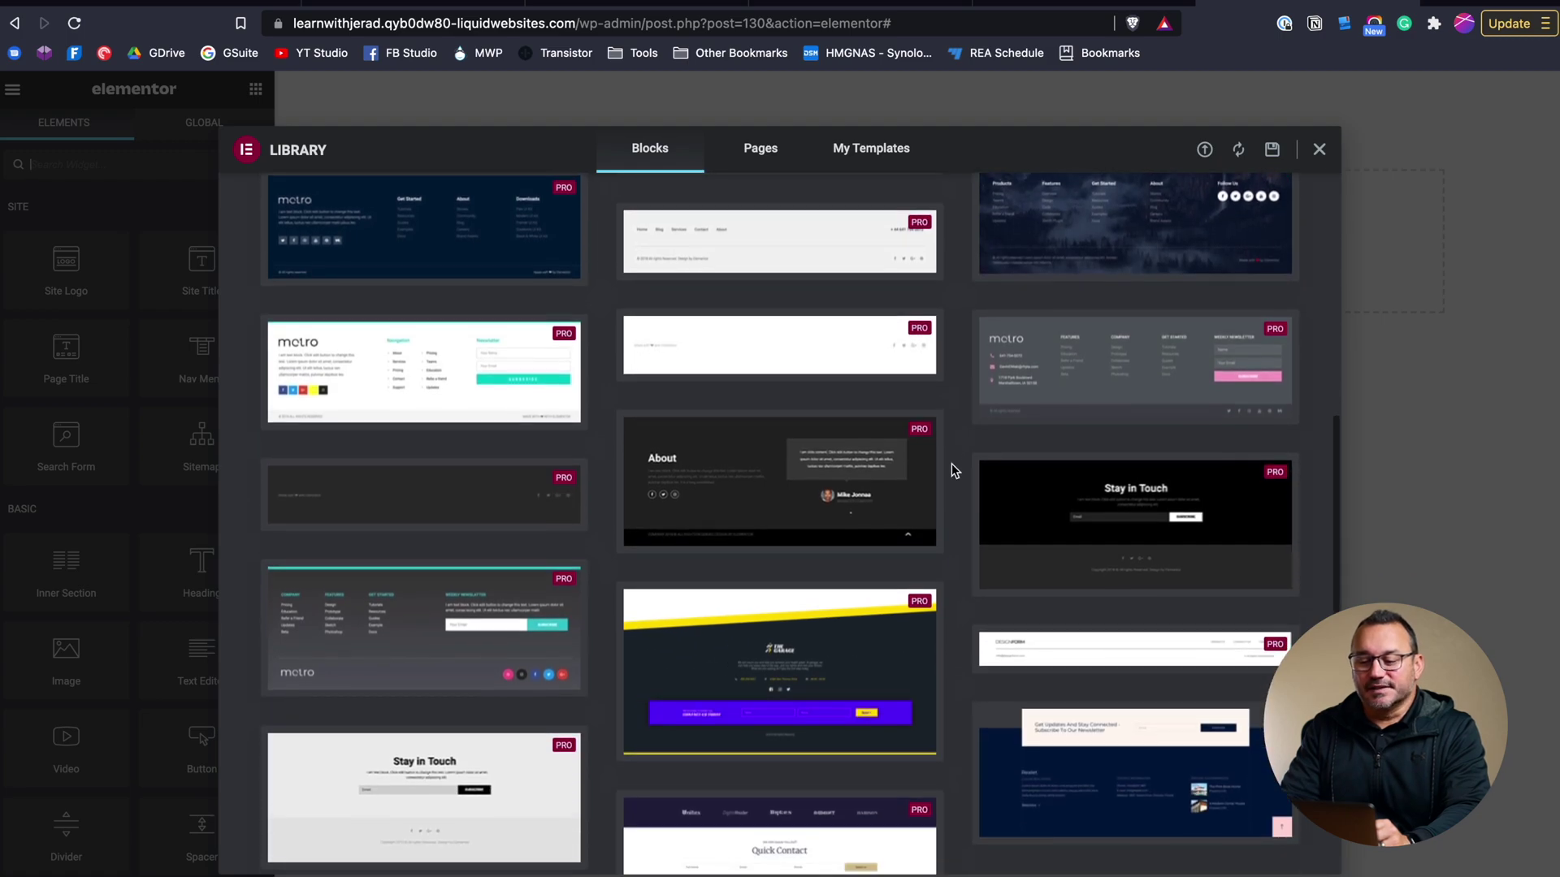
{"action": "mouse_move", "coordinate": [657, 528]}
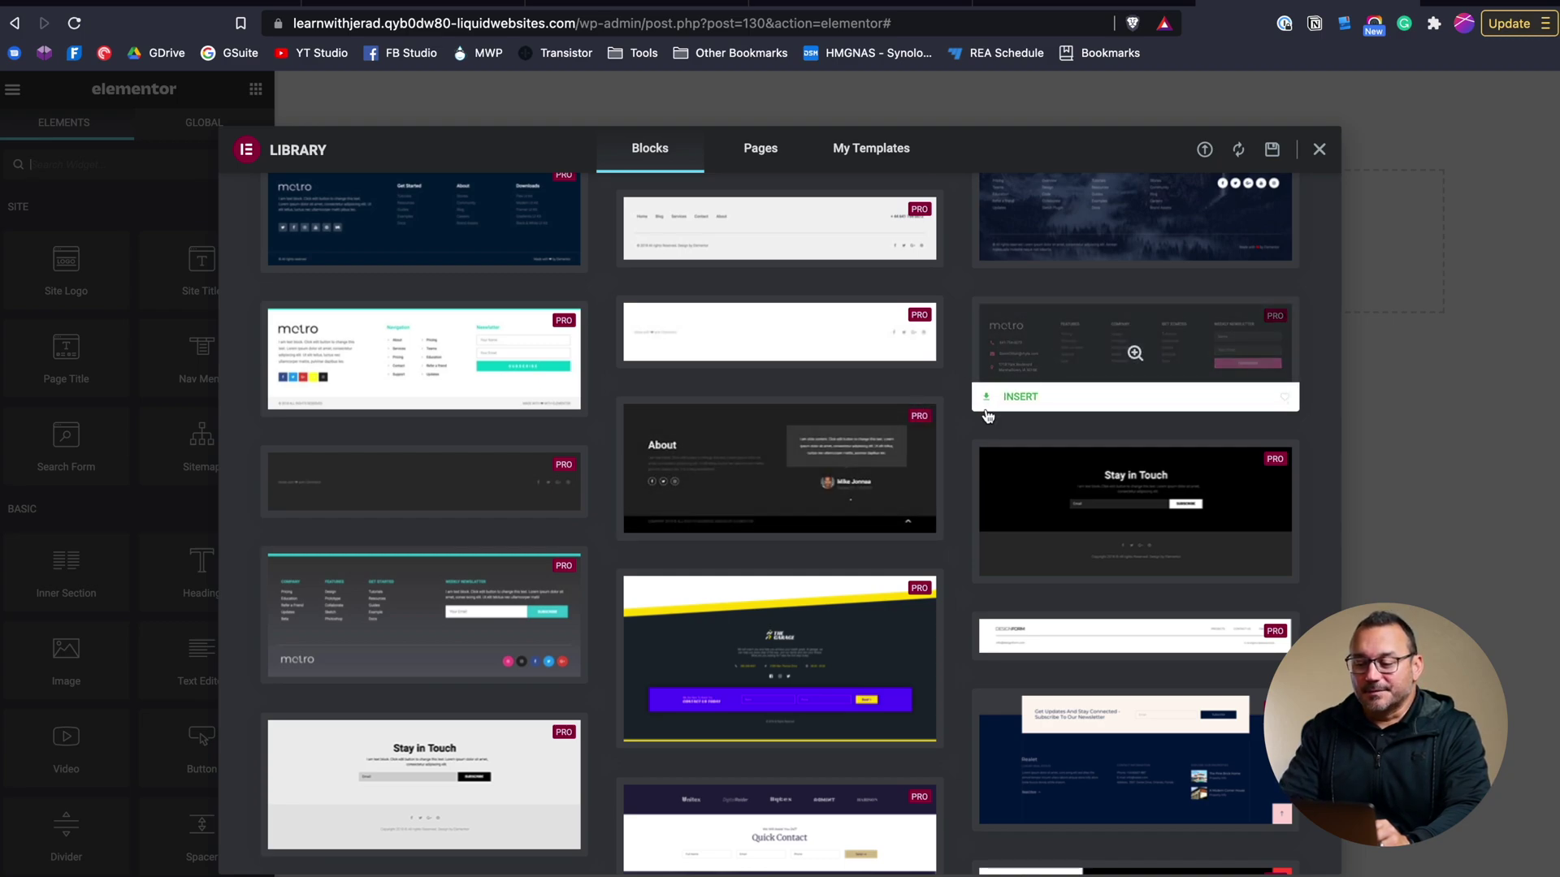
{"action": "scroll", "coordinate": [958, 456], "scroll_direction": "down", "scroll_amount": 2}
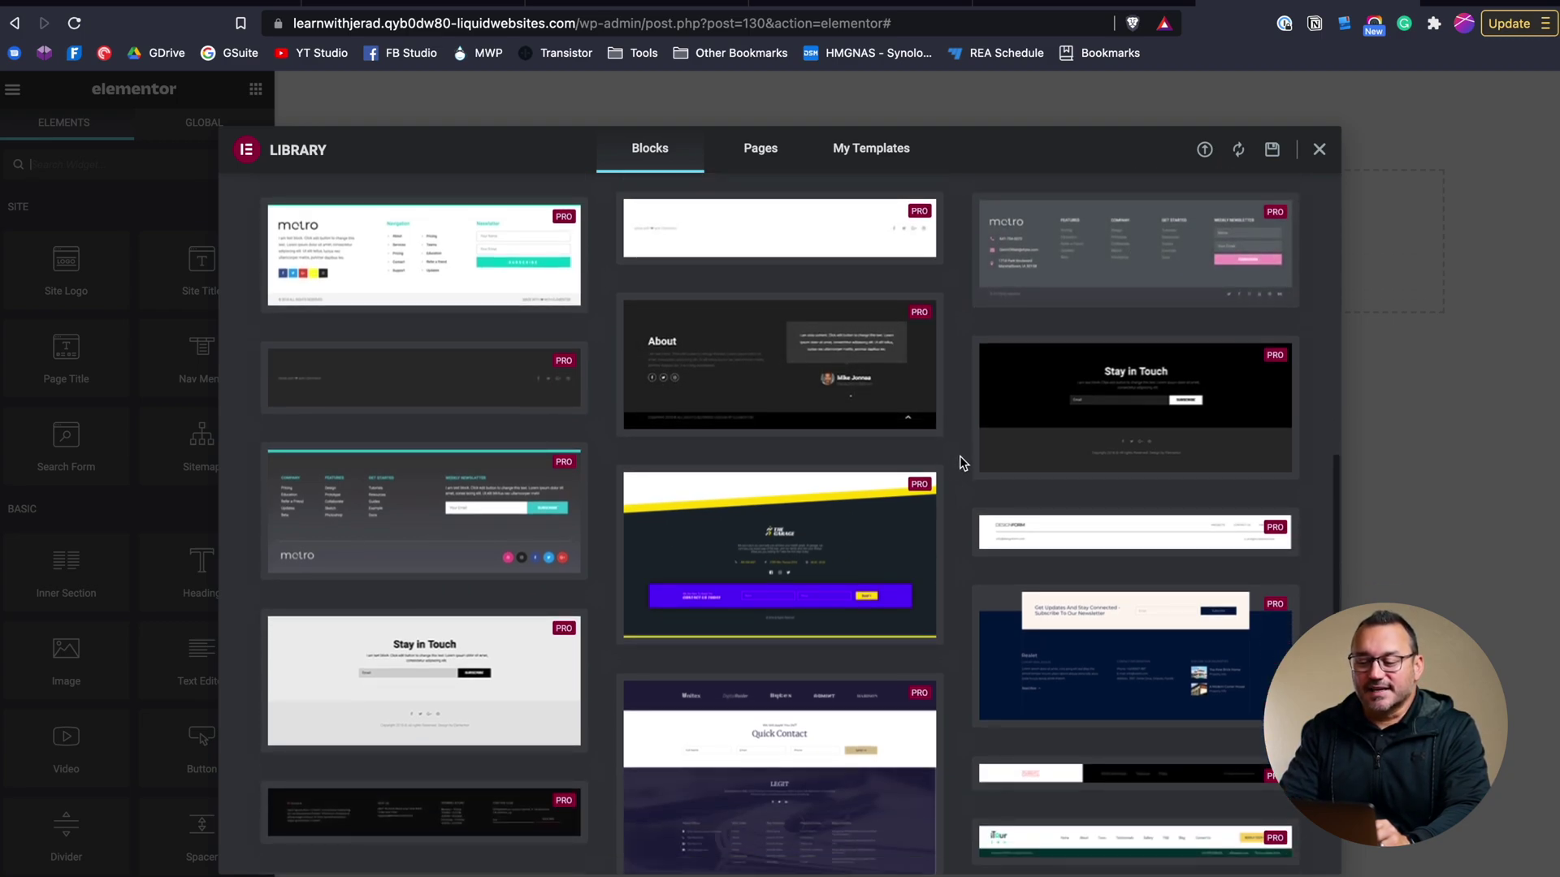
{"action": "scroll", "coordinate": [959, 456], "scroll_direction": "up", "scroll_amount": 10}
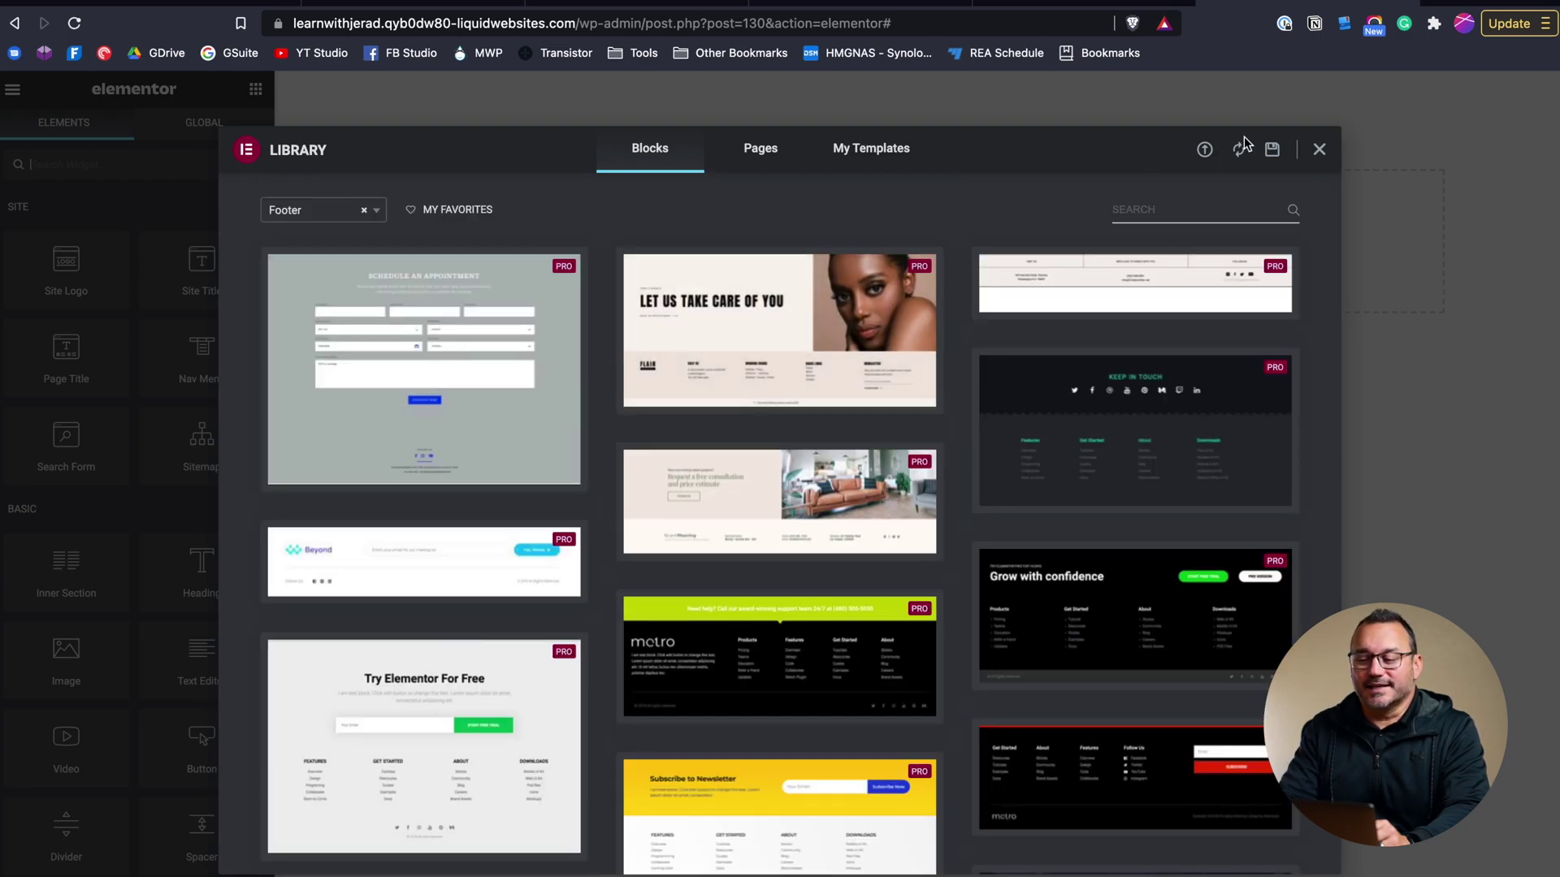
{"action": "left_click", "coordinate": [1319, 151]}
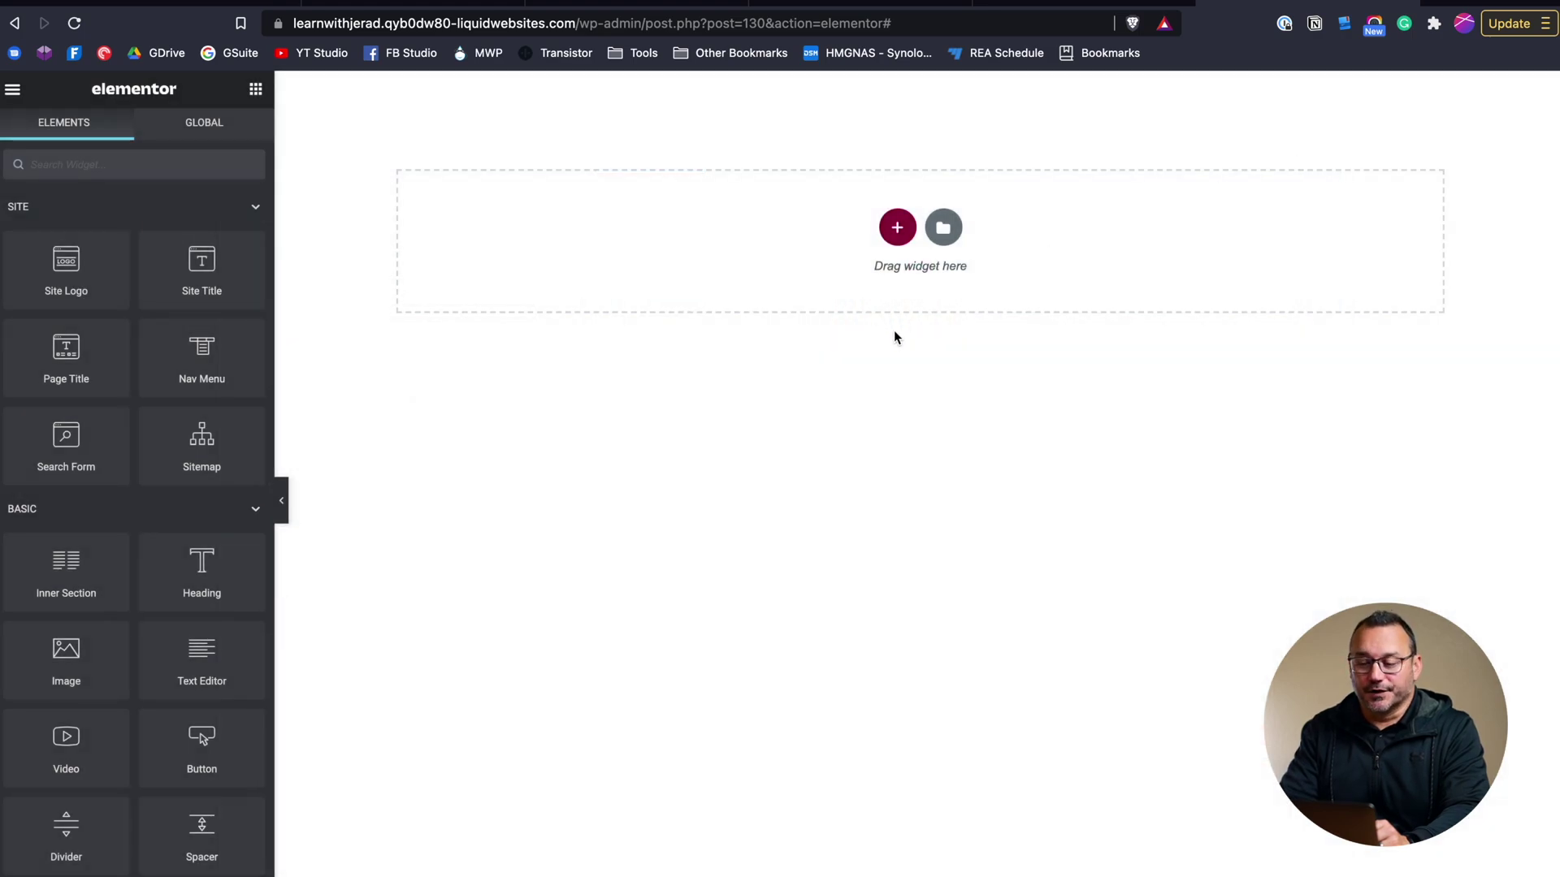
{"action": "left_click", "coordinate": [898, 231]}
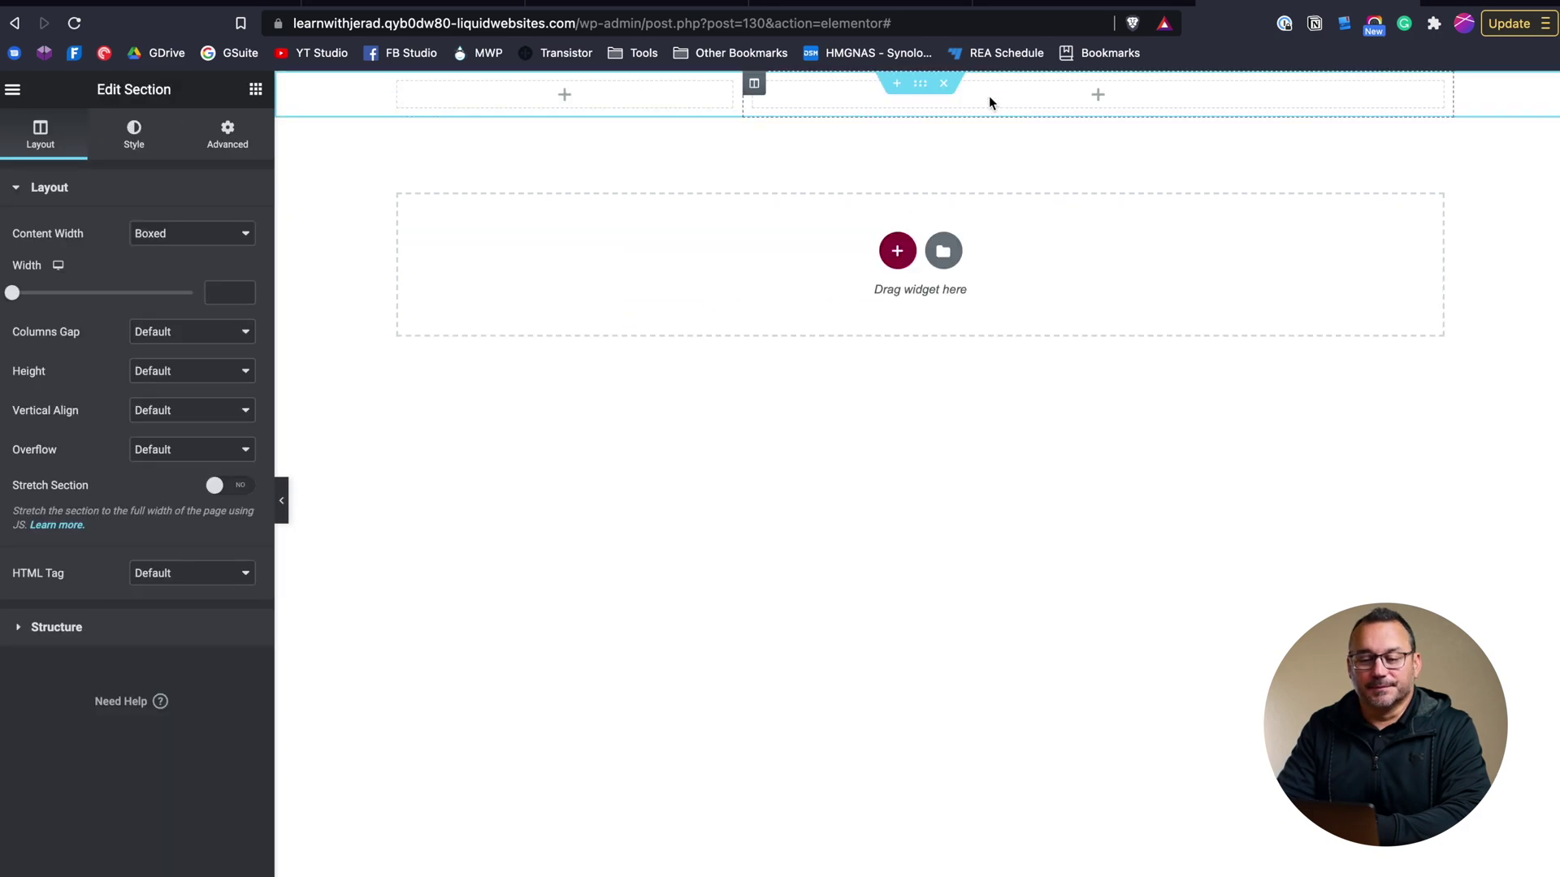
- Place the Site Logo widget in the footer's left column, then view the live site
{"action": "left_click", "coordinate": [255, 89]}
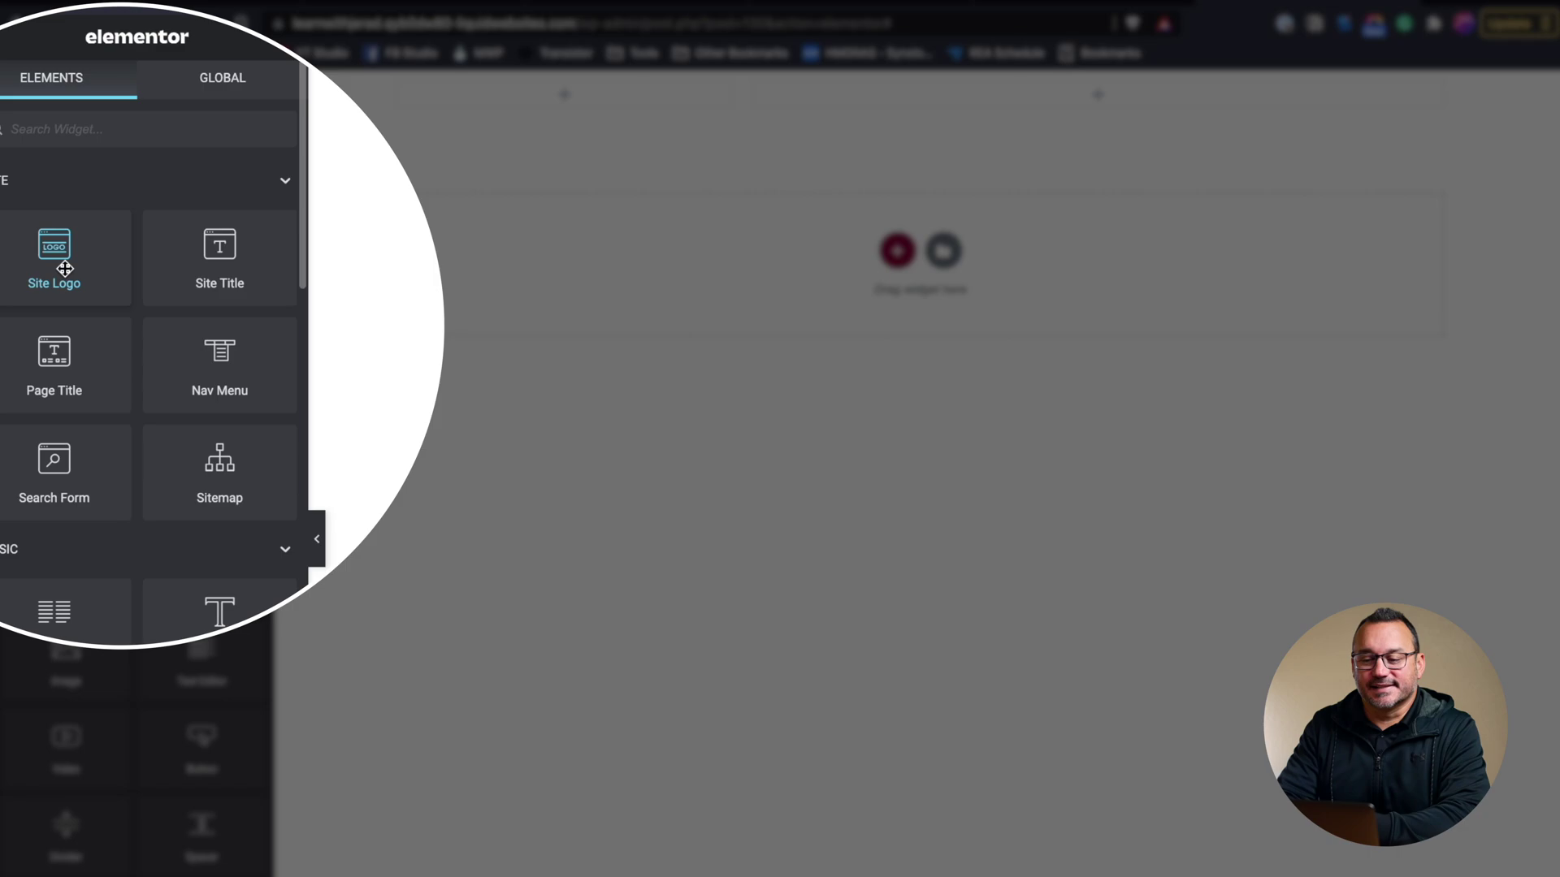
{"action": "left_click_drag", "start_coordinate": [66, 261], "coordinate": [563, 80]}
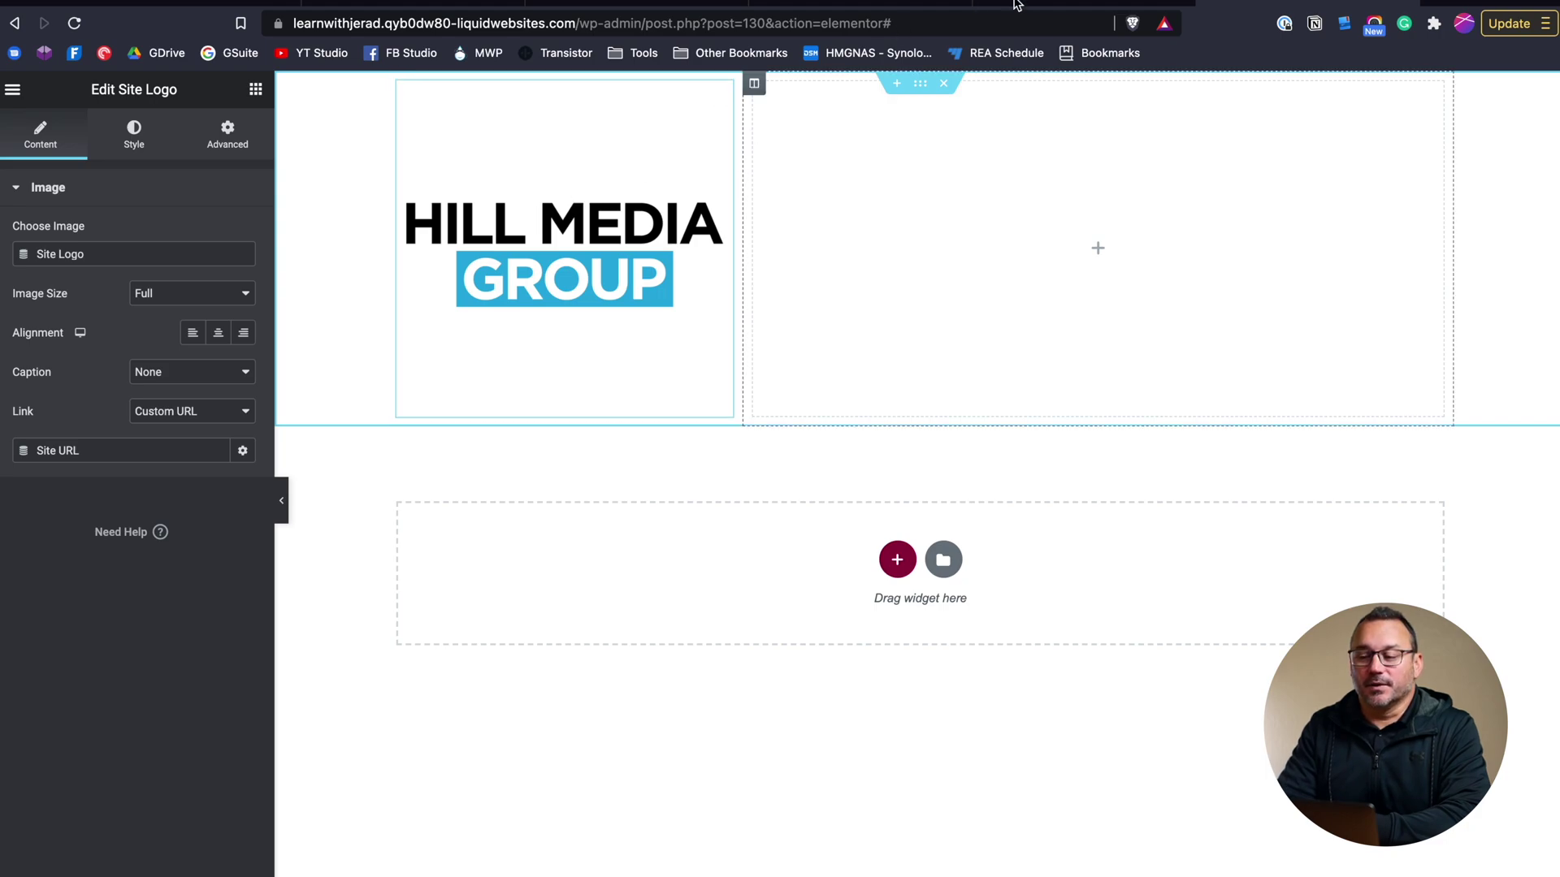
{"action": "left_click", "coordinate": [1033, 3]}
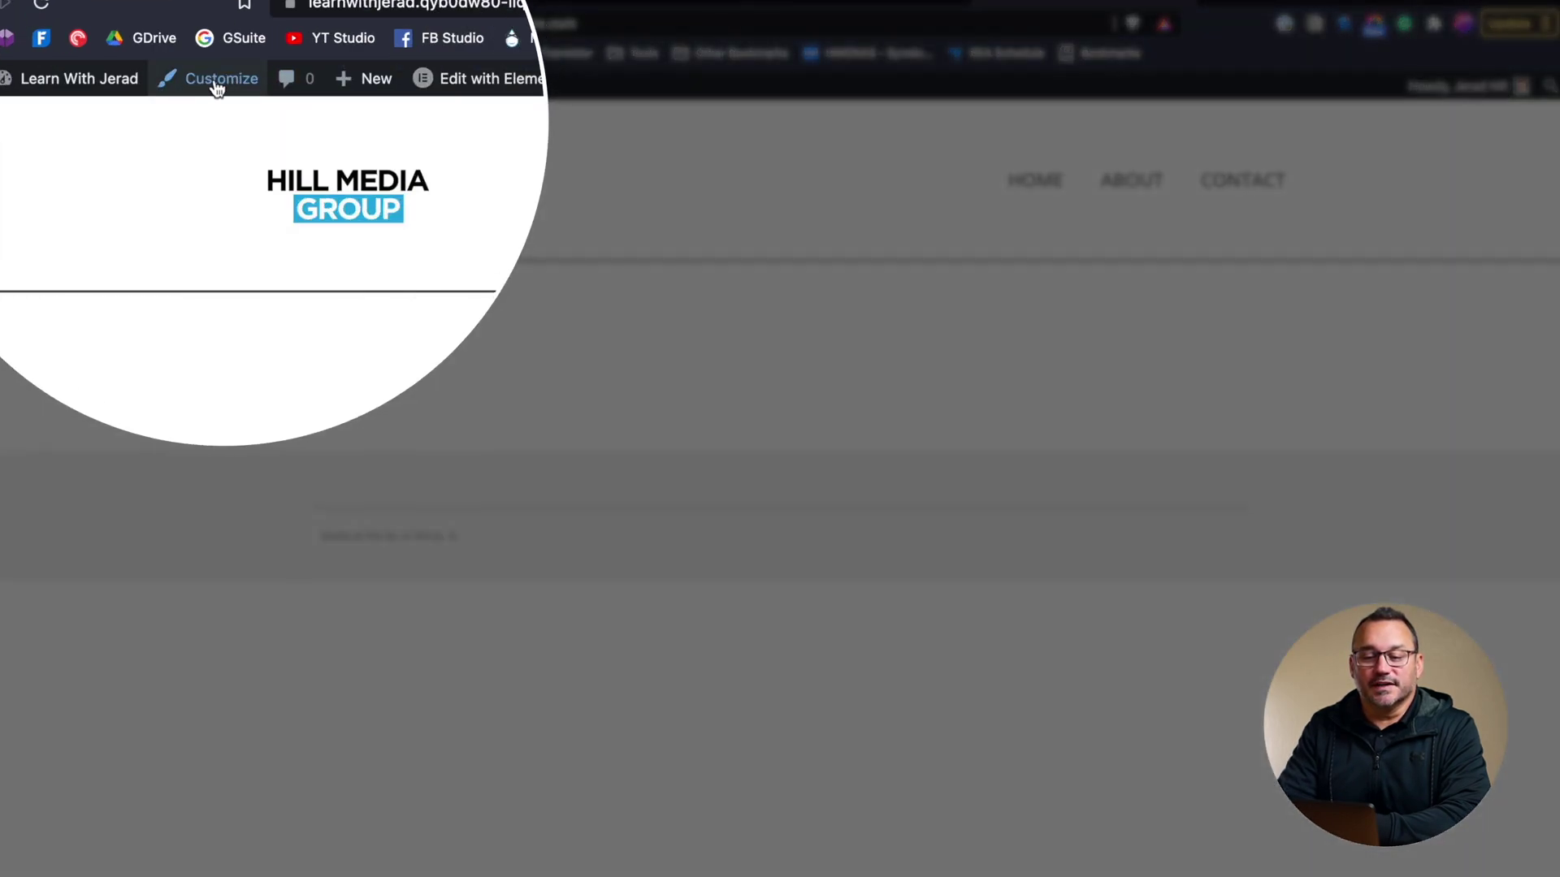
{"action": "left_click", "coordinate": [201, 83]}
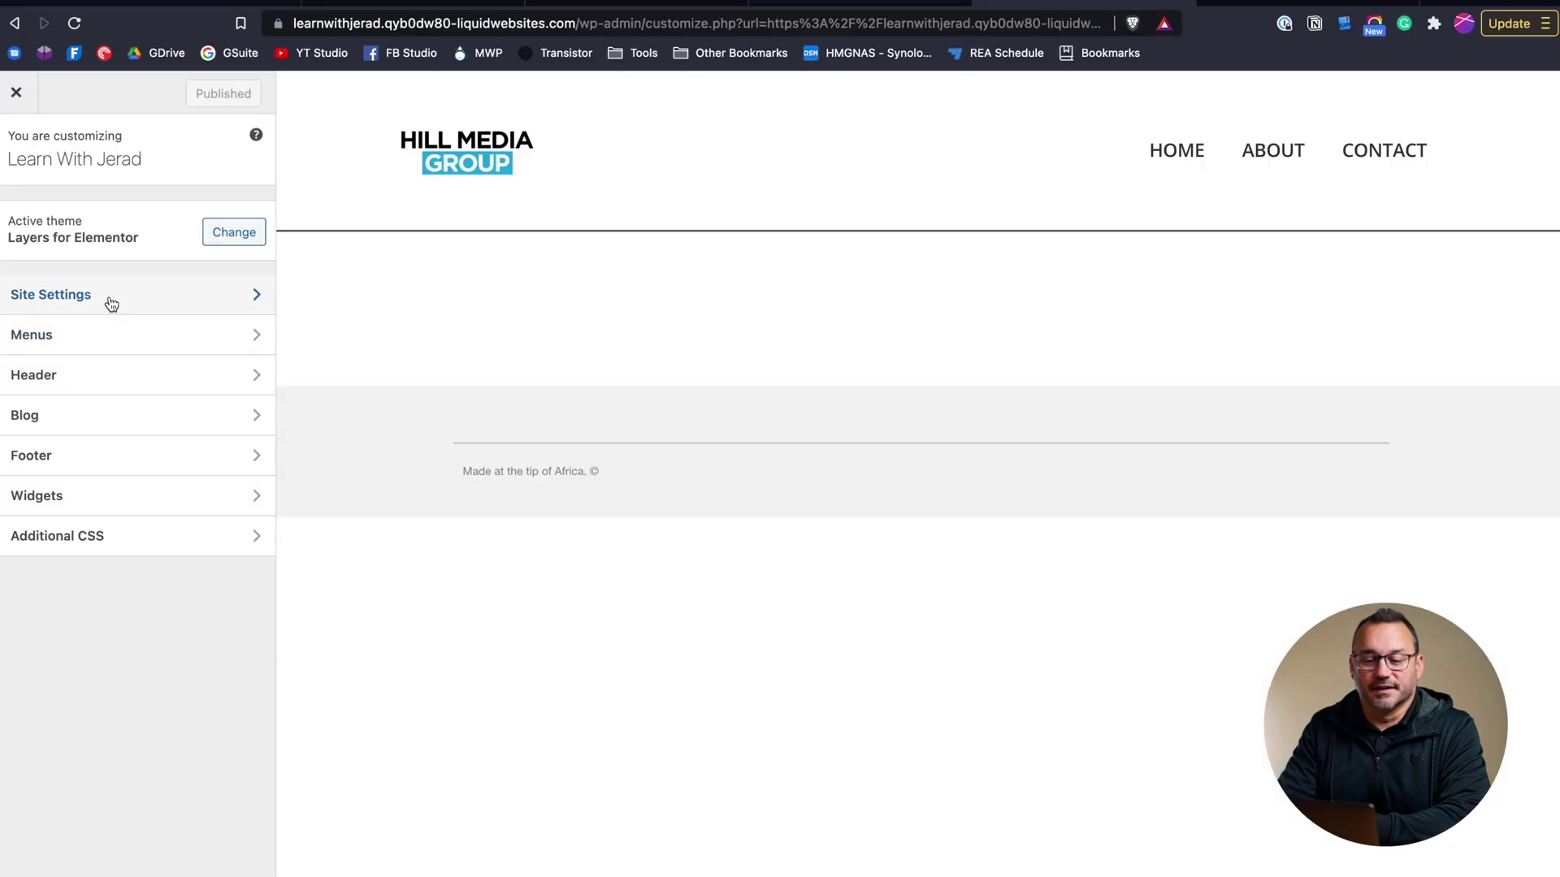
{"action": "left_click", "coordinate": [111, 302]}
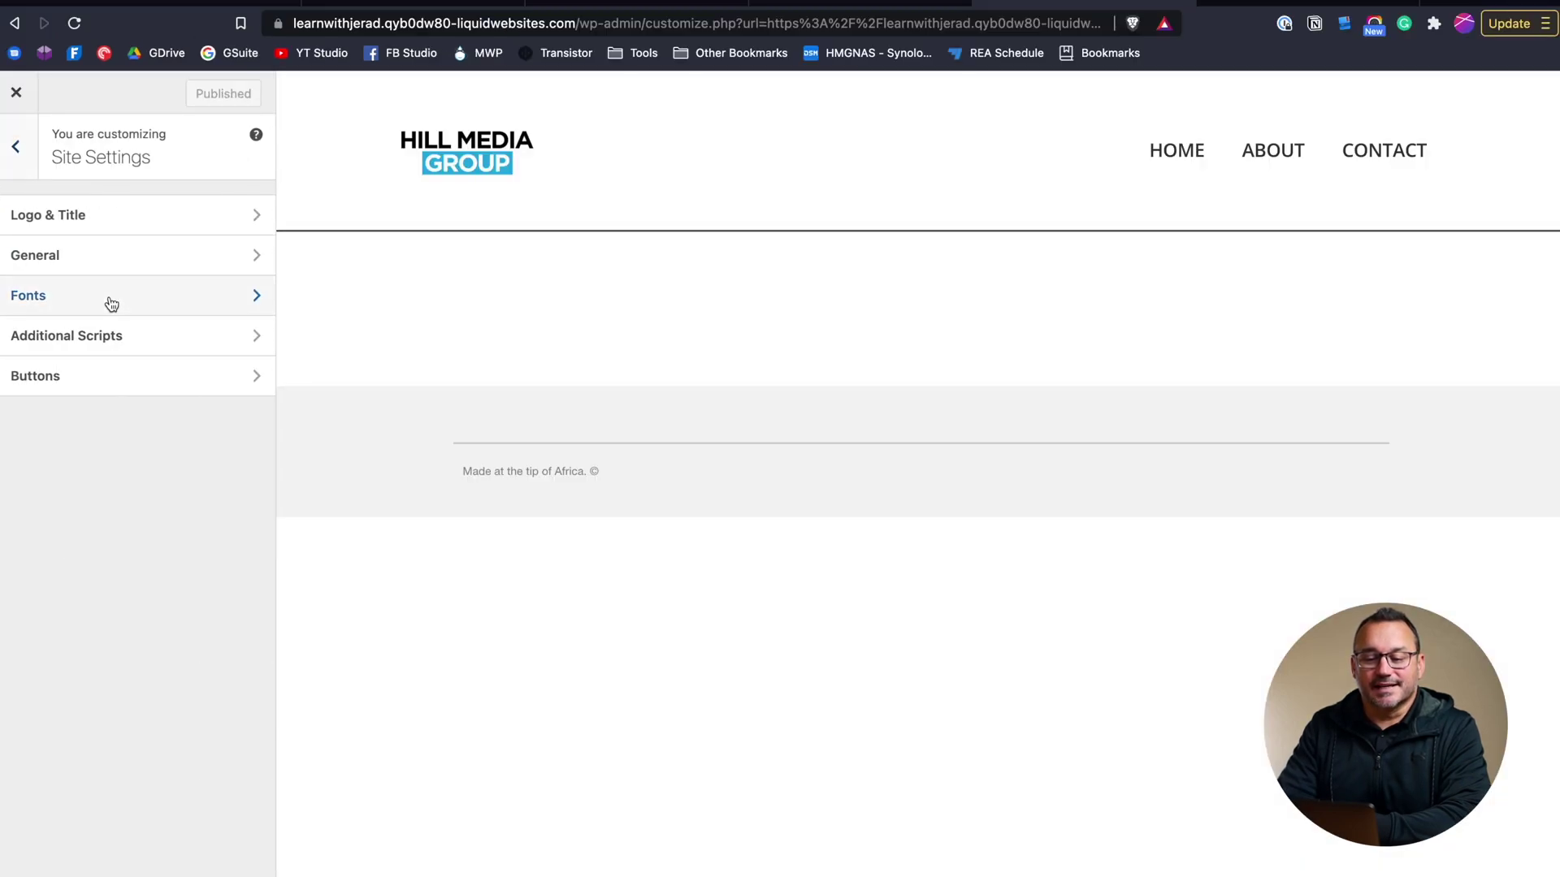
{"action": "left_click", "coordinate": [146, 209]}
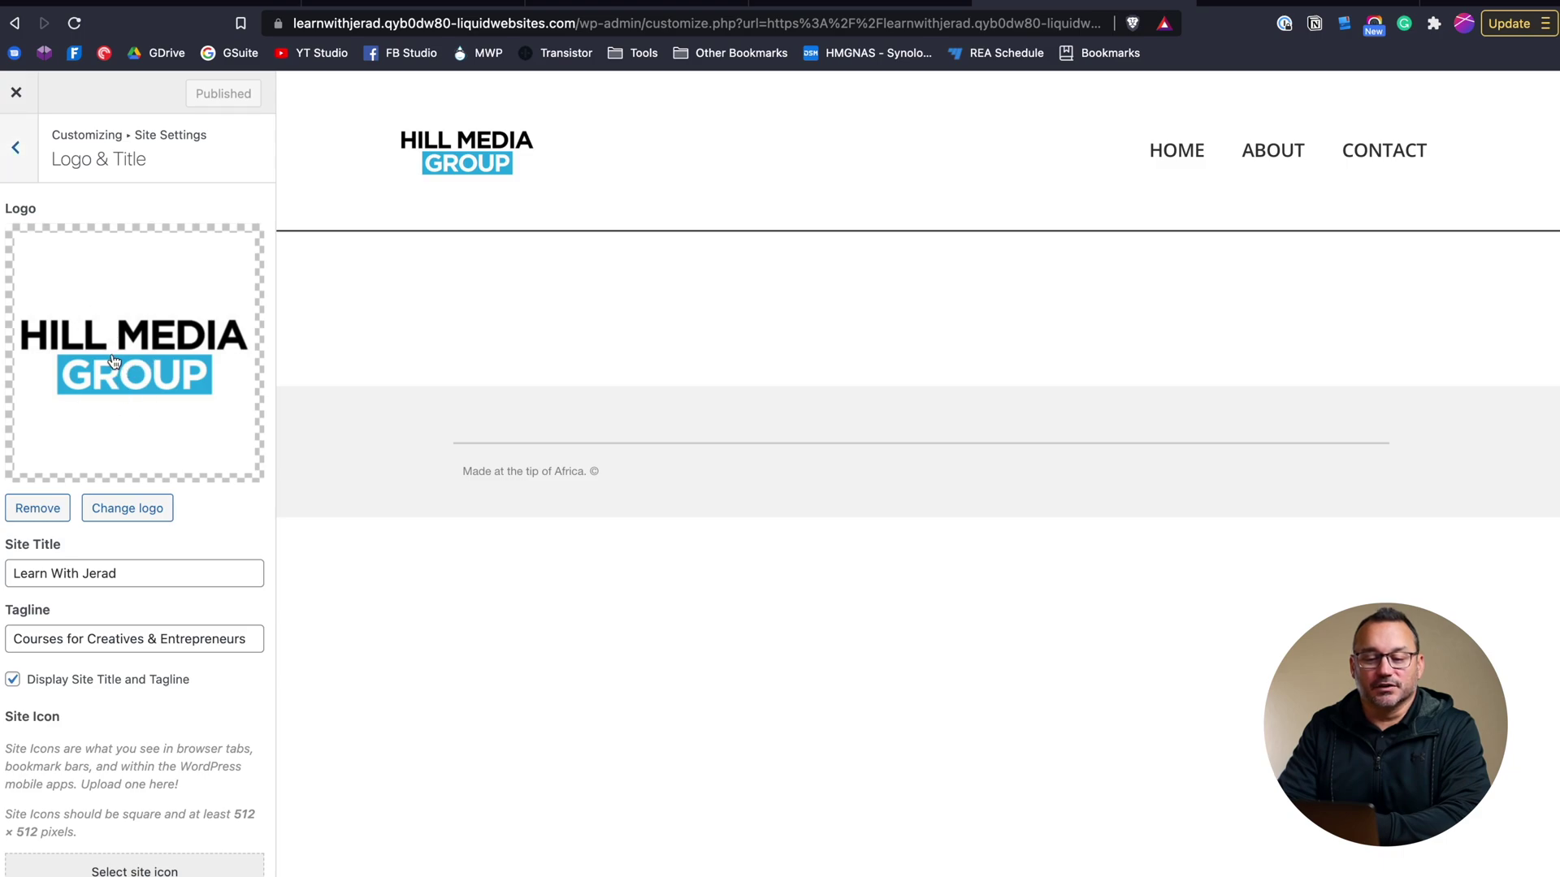
{"action": "left_click", "coordinate": [17, 154]}
{"action": "left_click", "coordinate": [17, 153]}
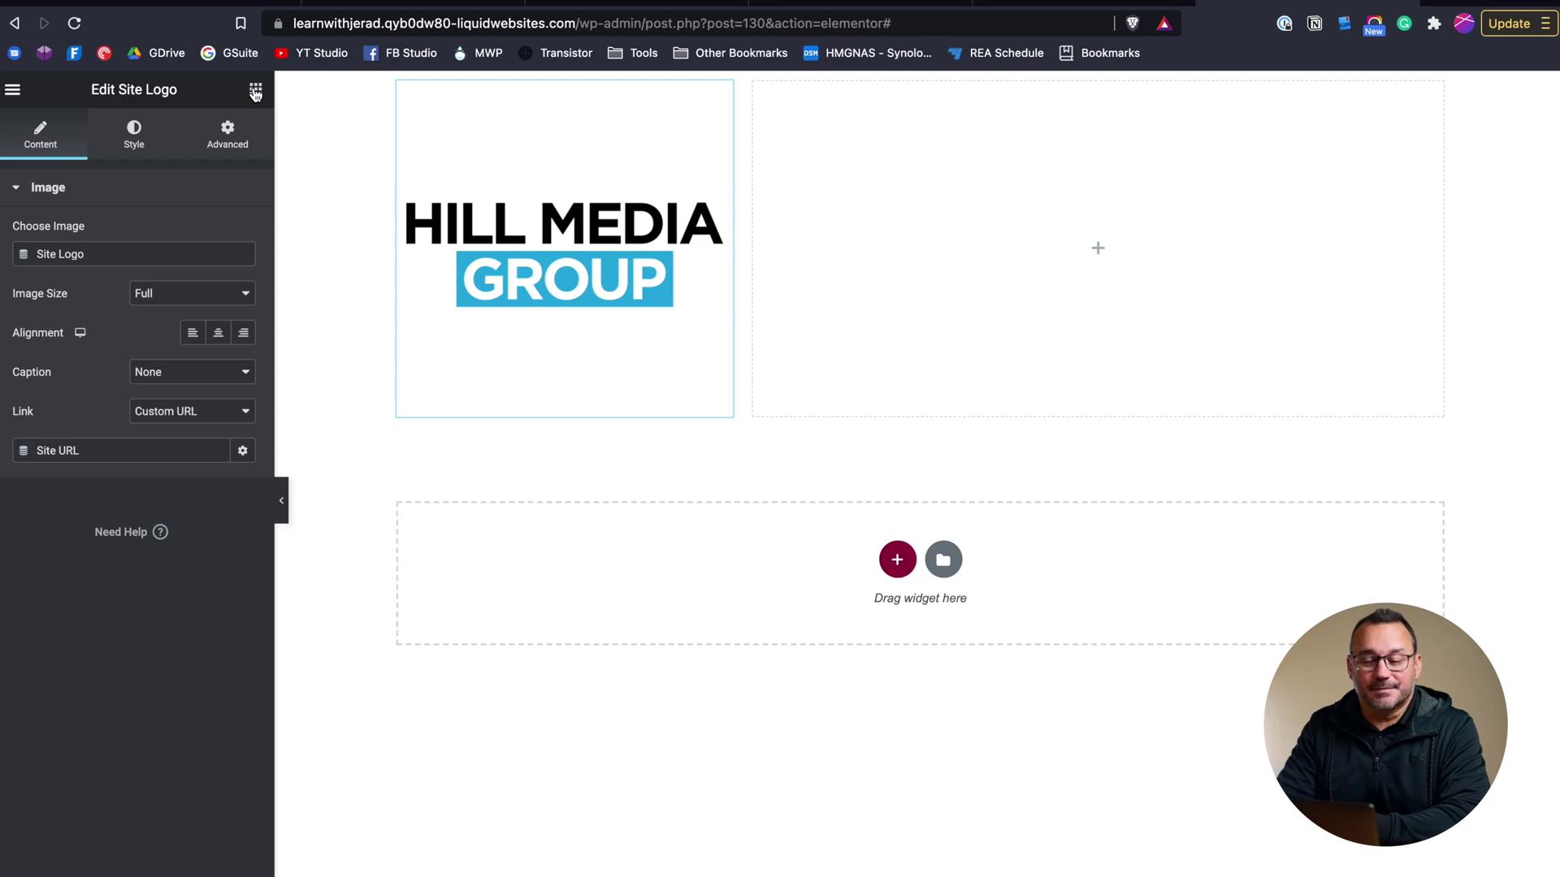
- Set the footer Site Logo's image size to Medium - 300 x 300
{"action": "left_click", "coordinate": [256, 91]}
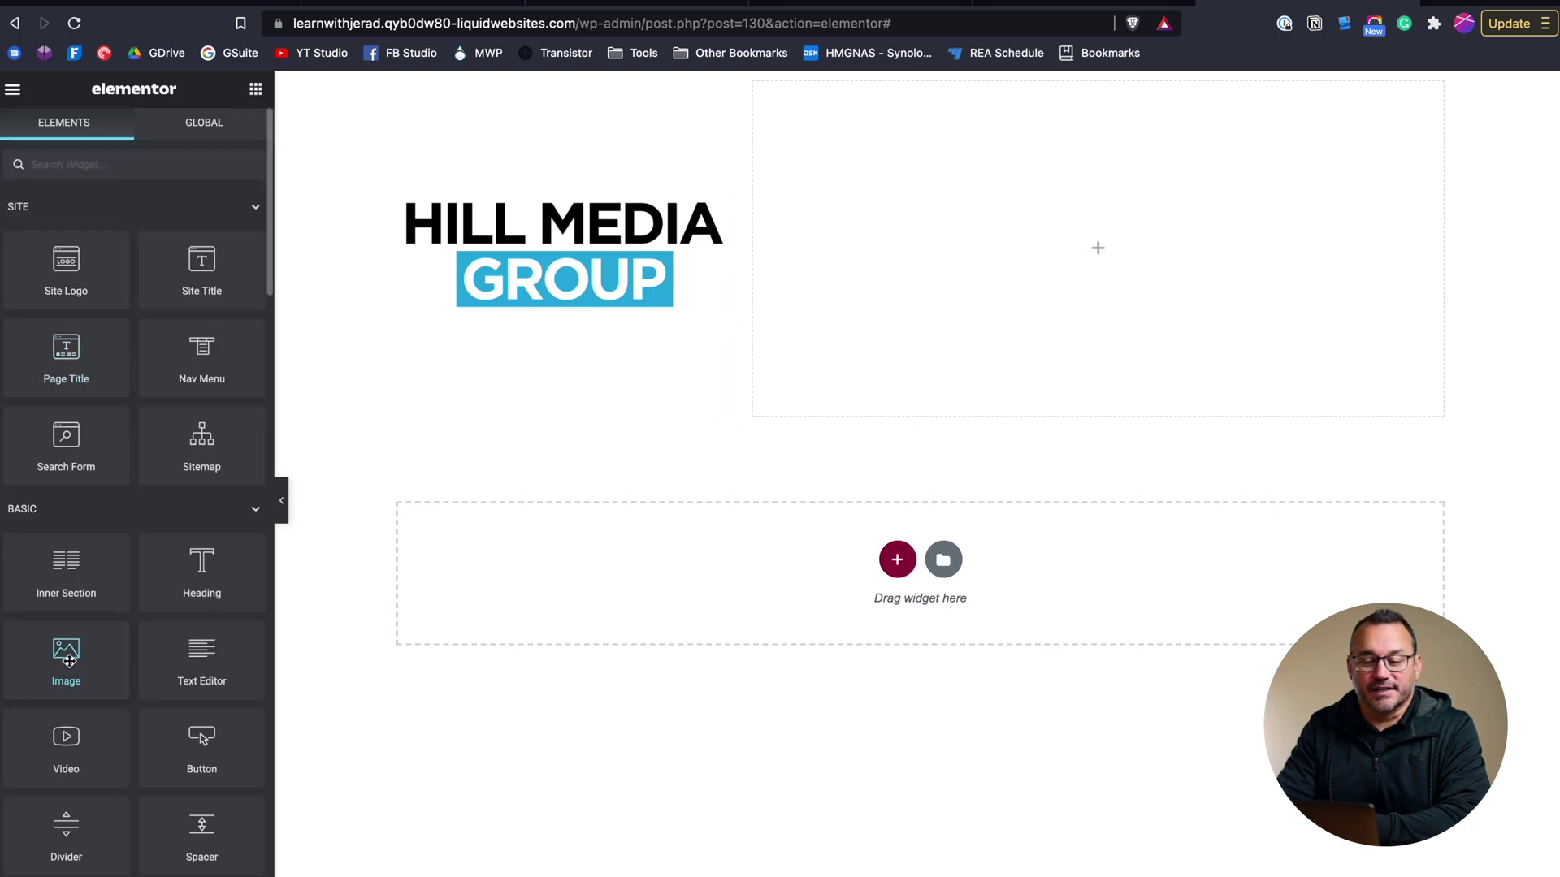
{"action": "left_click", "coordinate": [567, 209]}
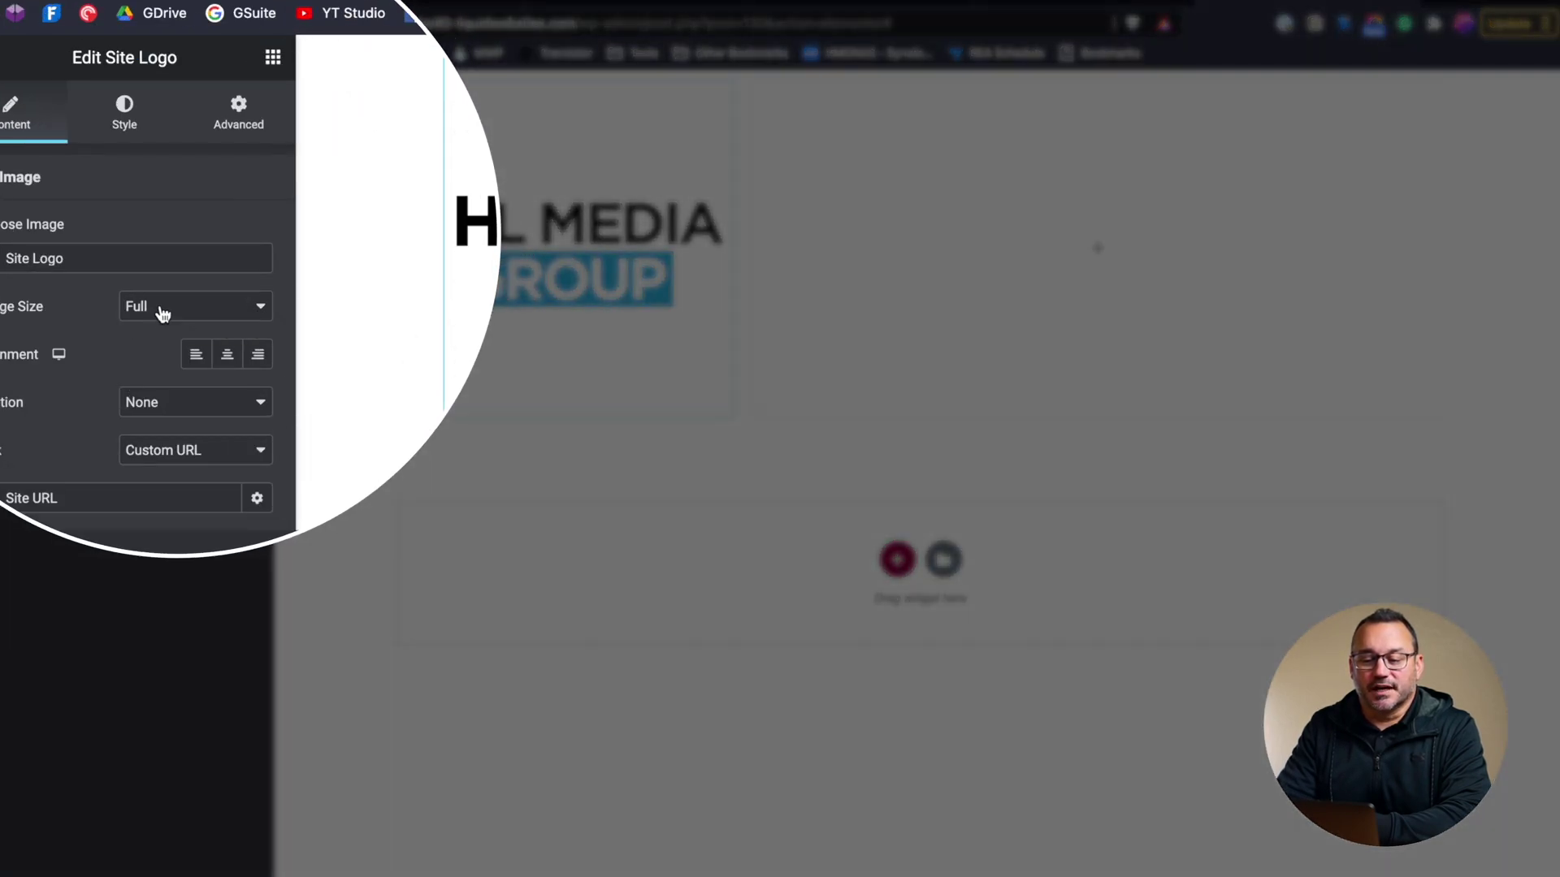
{"action": "left_click", "coordinate": [162, 315]}
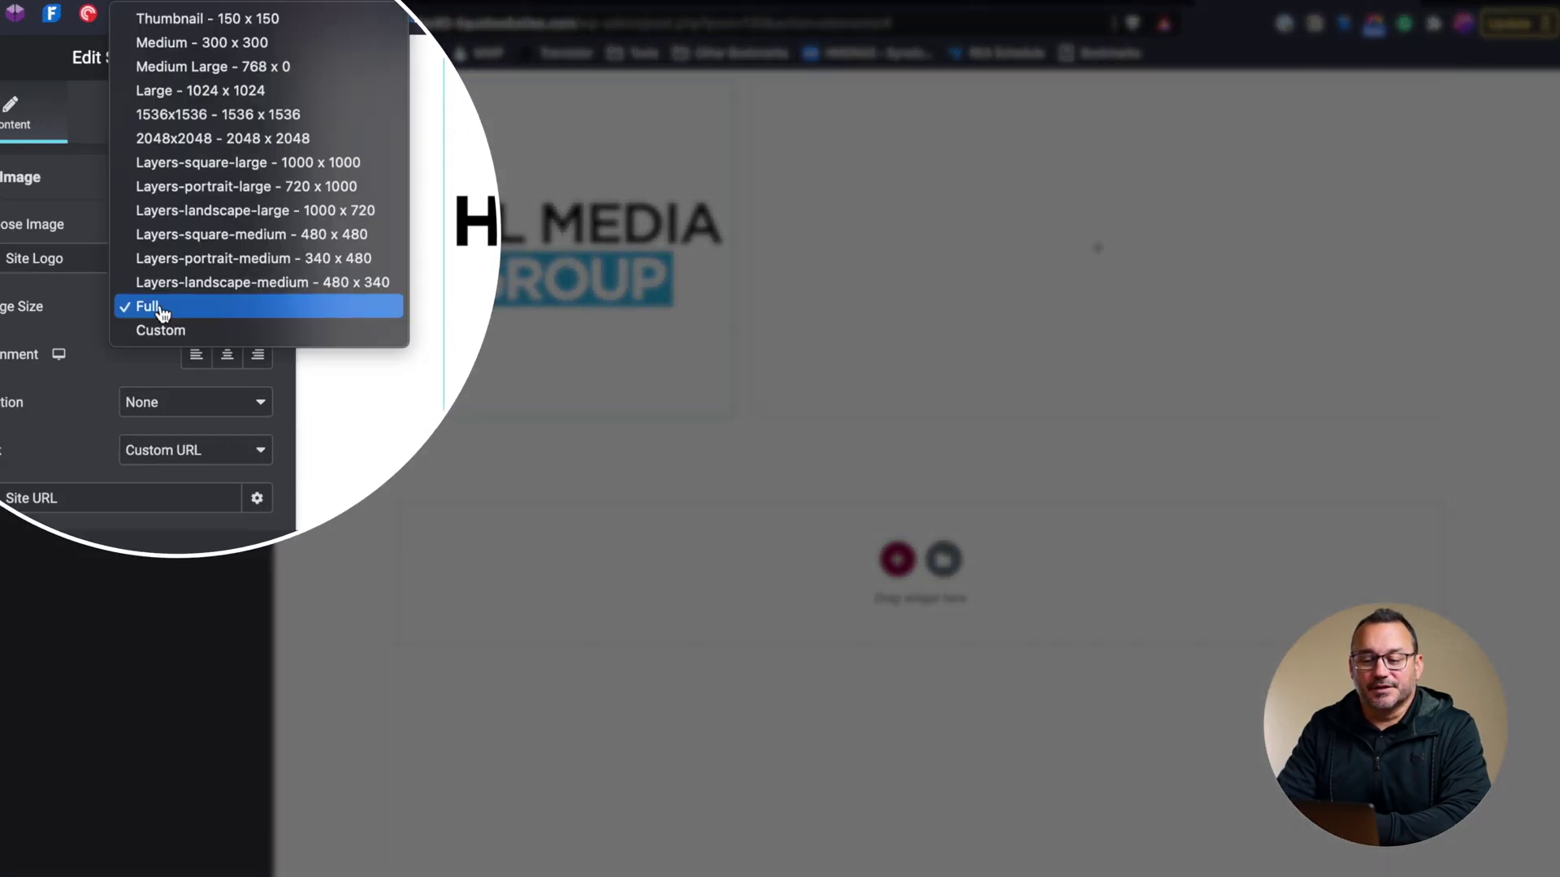
{"action": "left_click", "coordinate": [222, 45]}
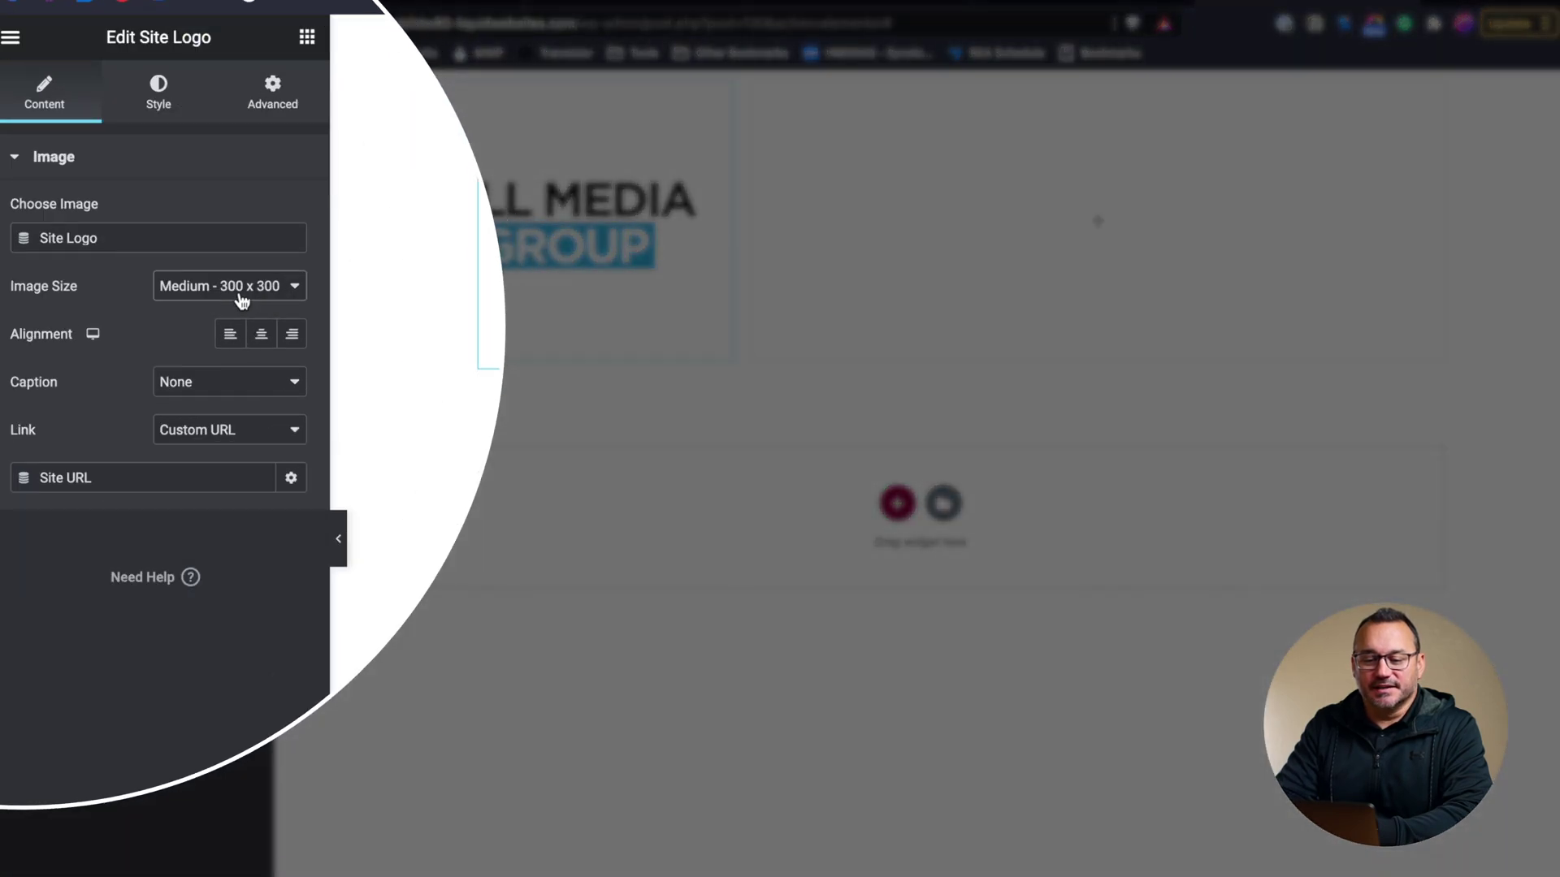
- Keep the logo at Medium - 300 x 300 and set its image width to 40%
{"action": "left_click", "coordinate": [241, 291]}
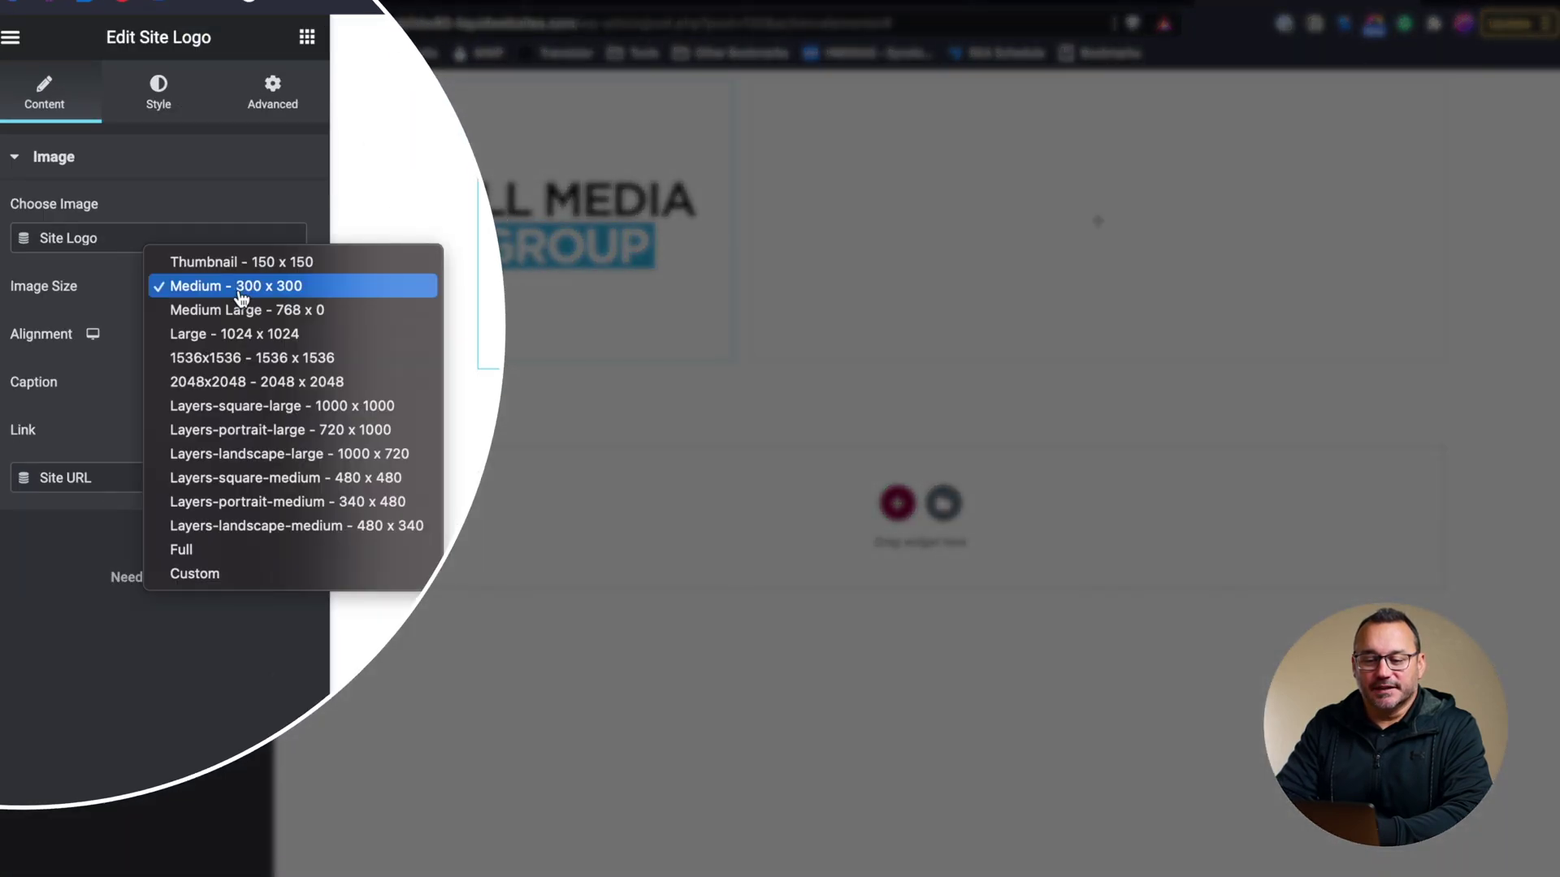
{"action": "left_click", "coordinate": [241, 289]}
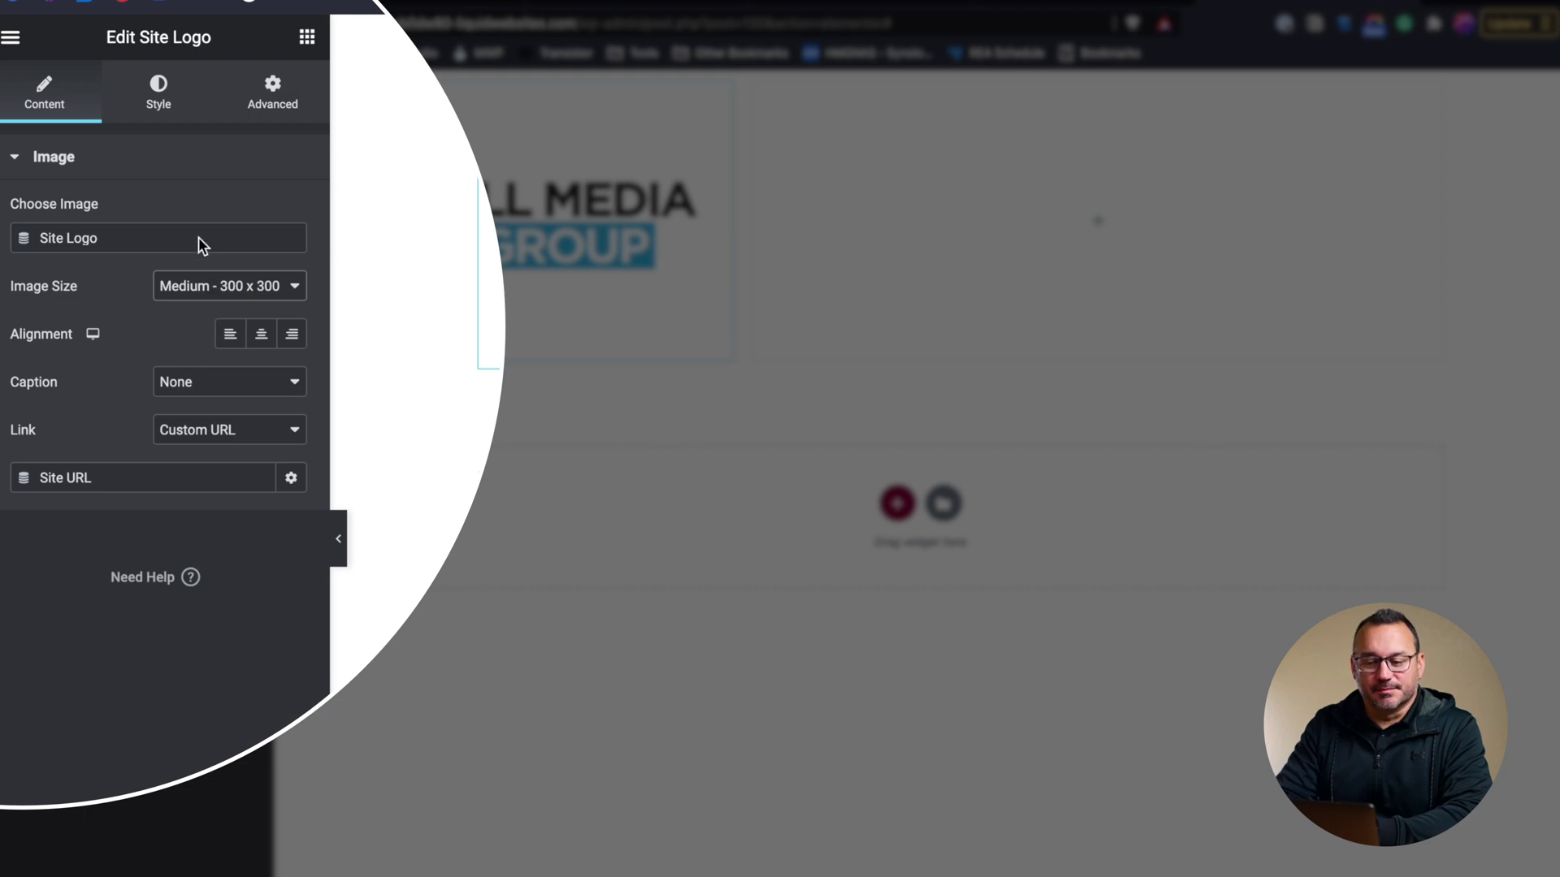
{"action": "left_click", "coordinate": [160, 96]}
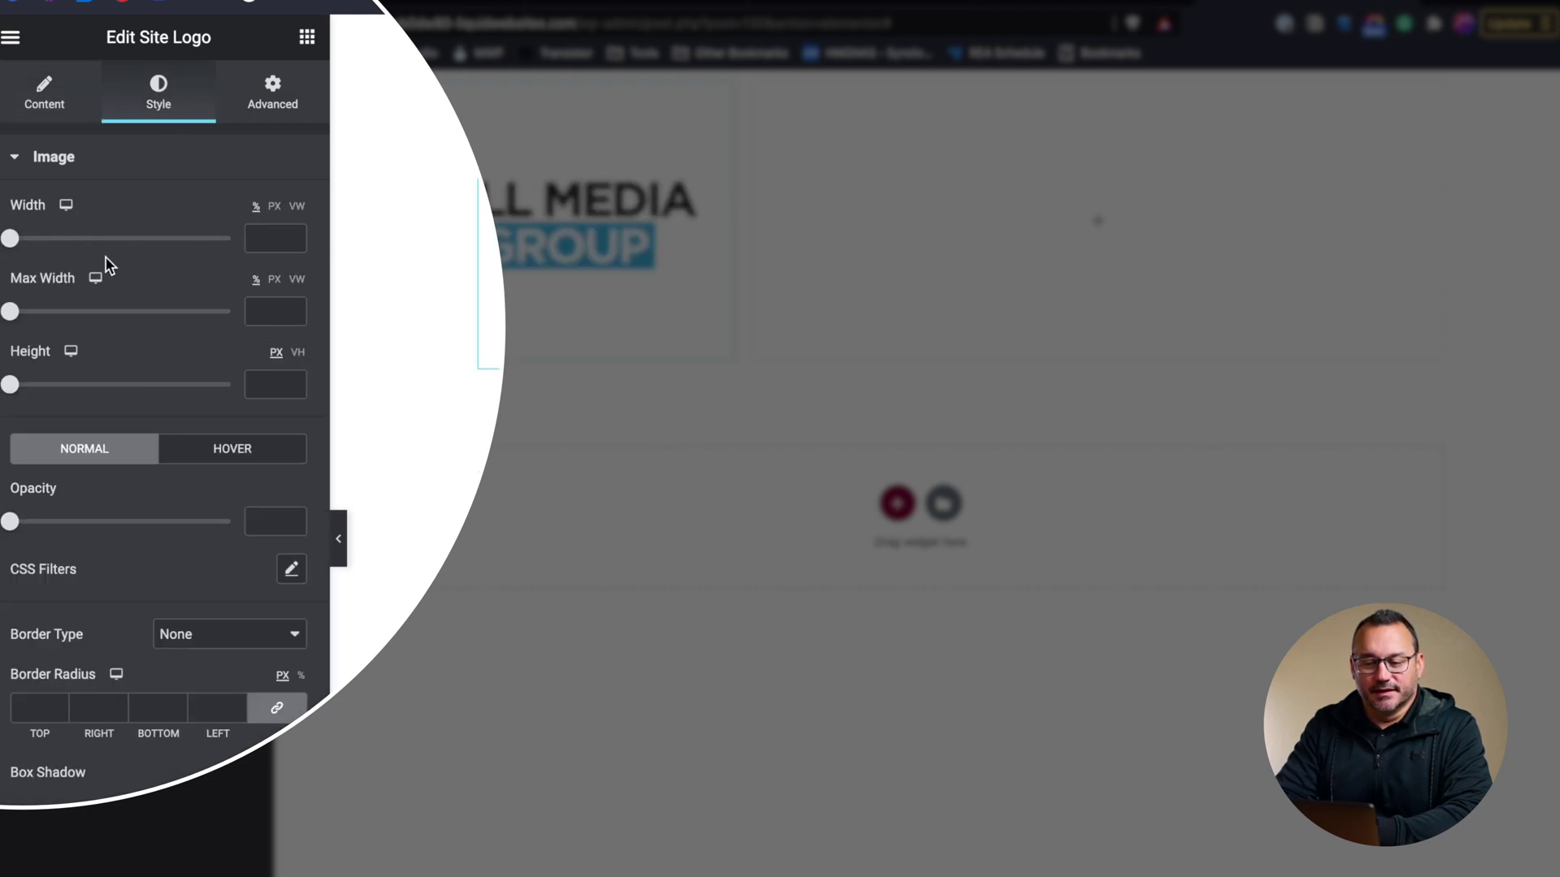
{"action": "left_click_drag", "start_coordinate": [14, 250], "coordinate": [103, 252]}
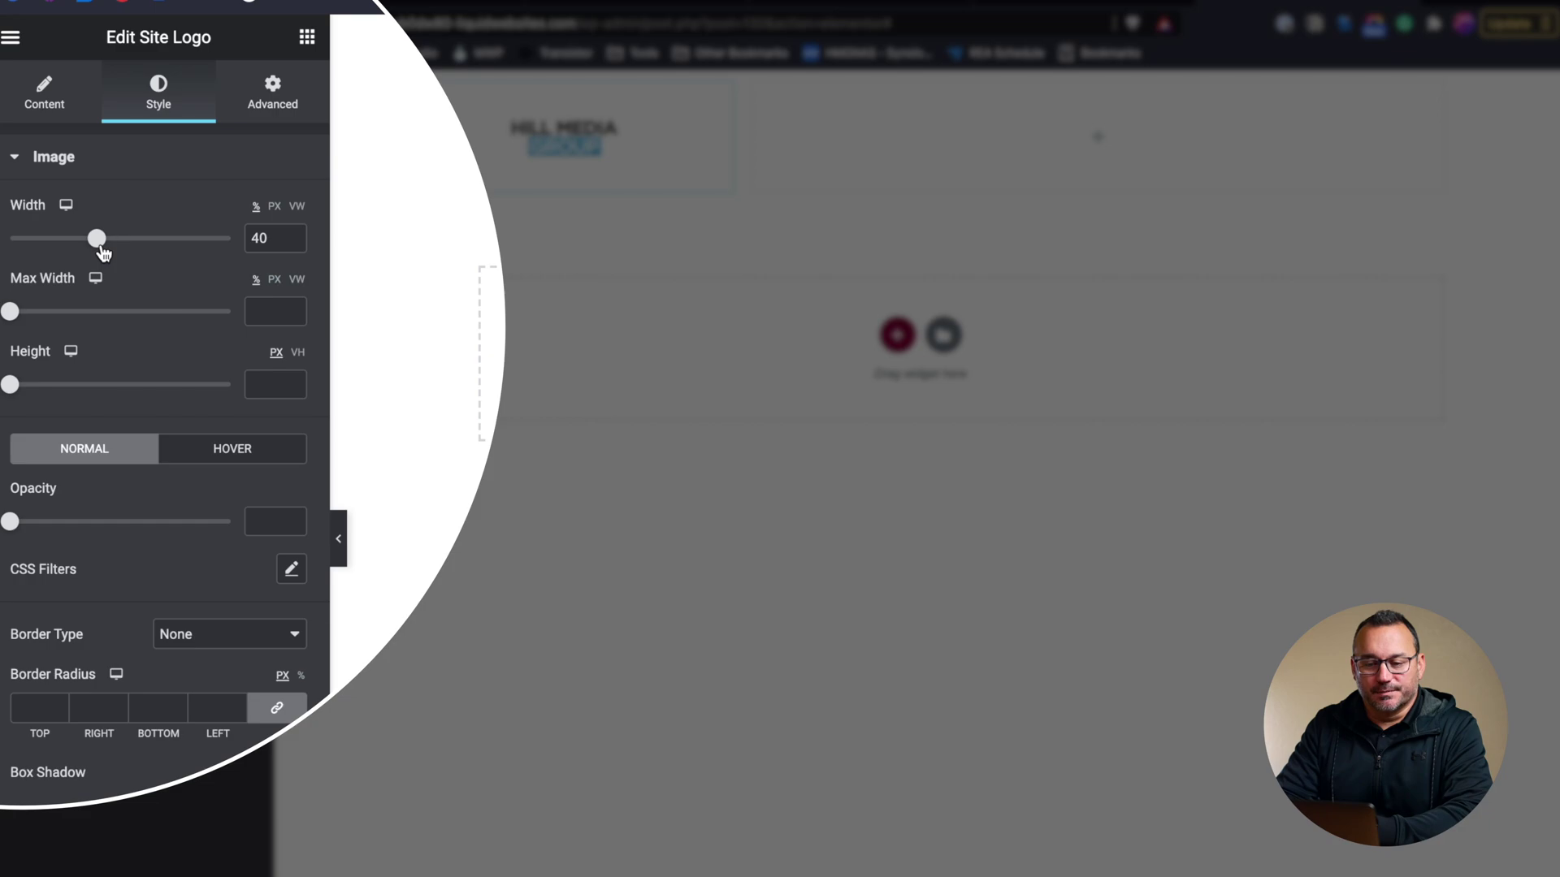
{"action": "left_click", "coordinate": [47, 96]}
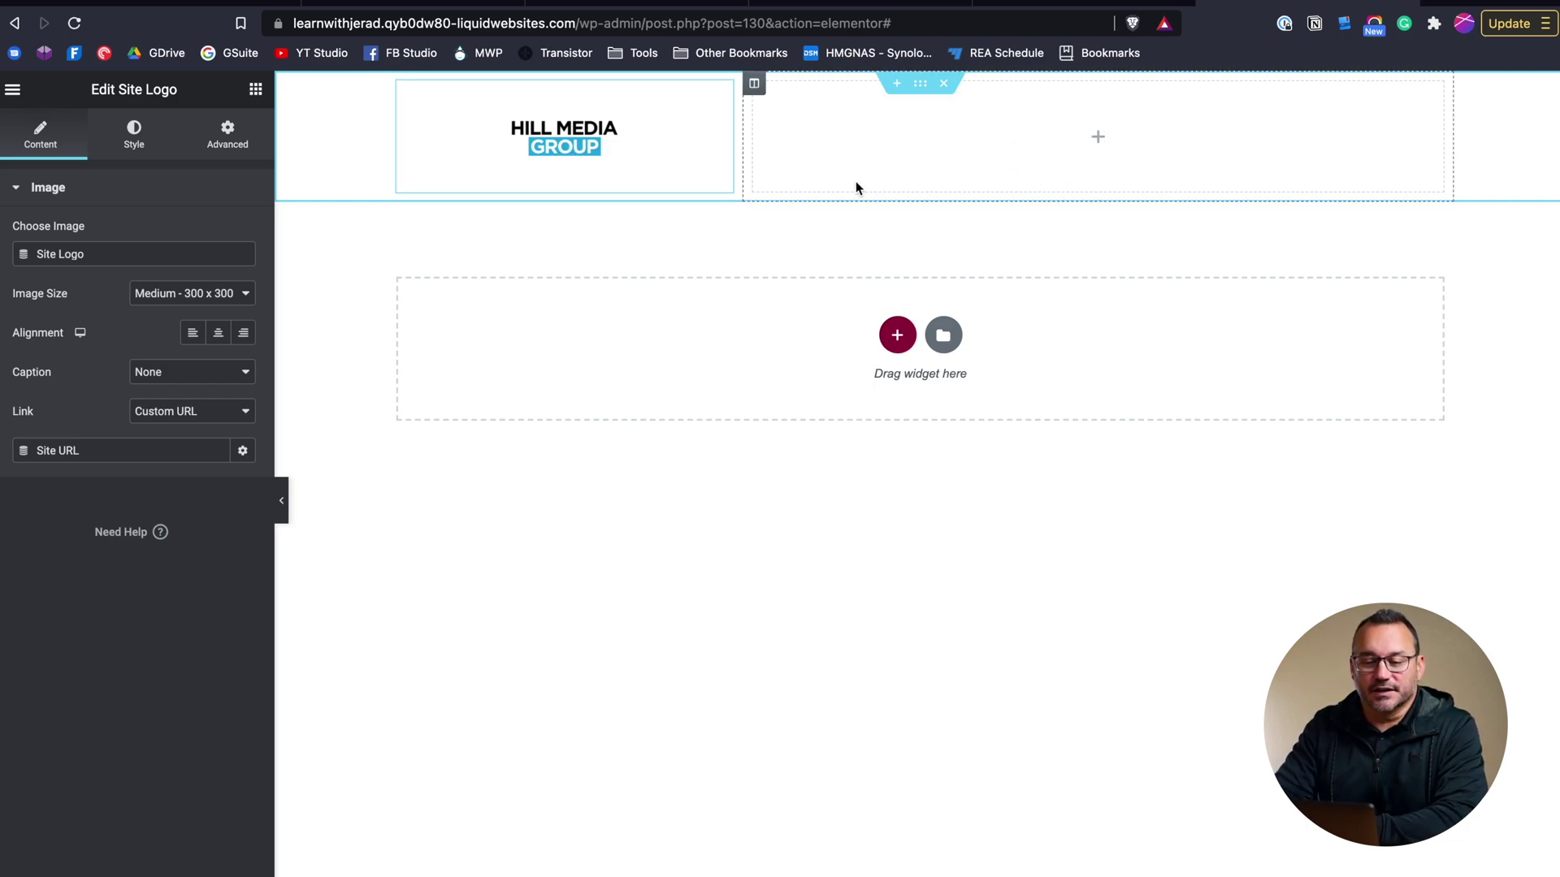
- Drag an Inner Section widget into the empty right column beside the logo
{"action": "left_click", "coordinate": [256, 88]}
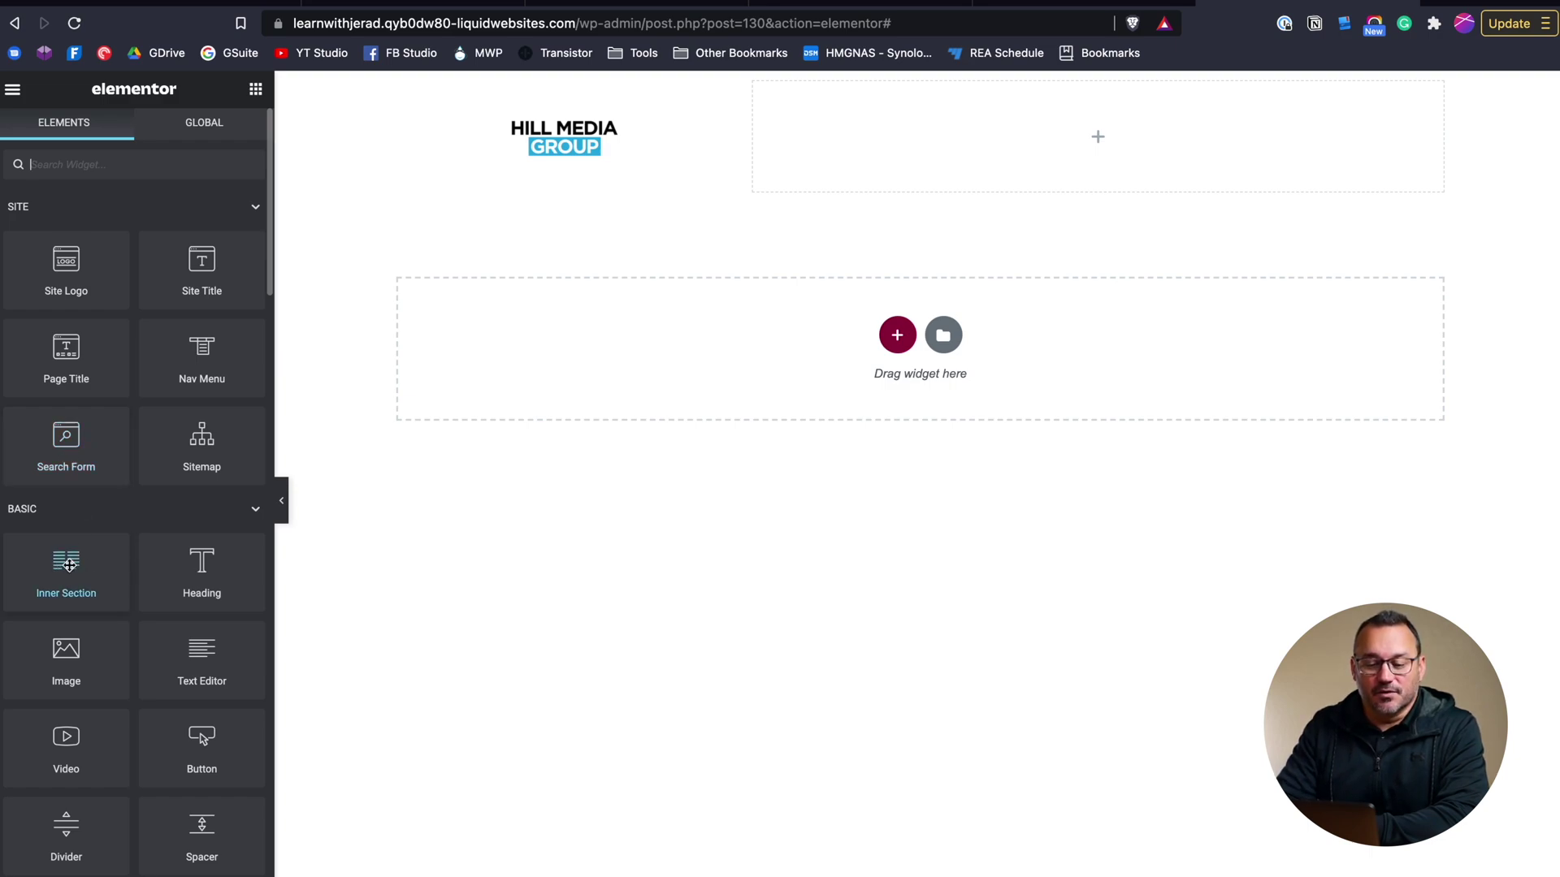
{"action": "left_click_drag", "start_coordinate": [62, 563], "coordinate": [934, 118]}
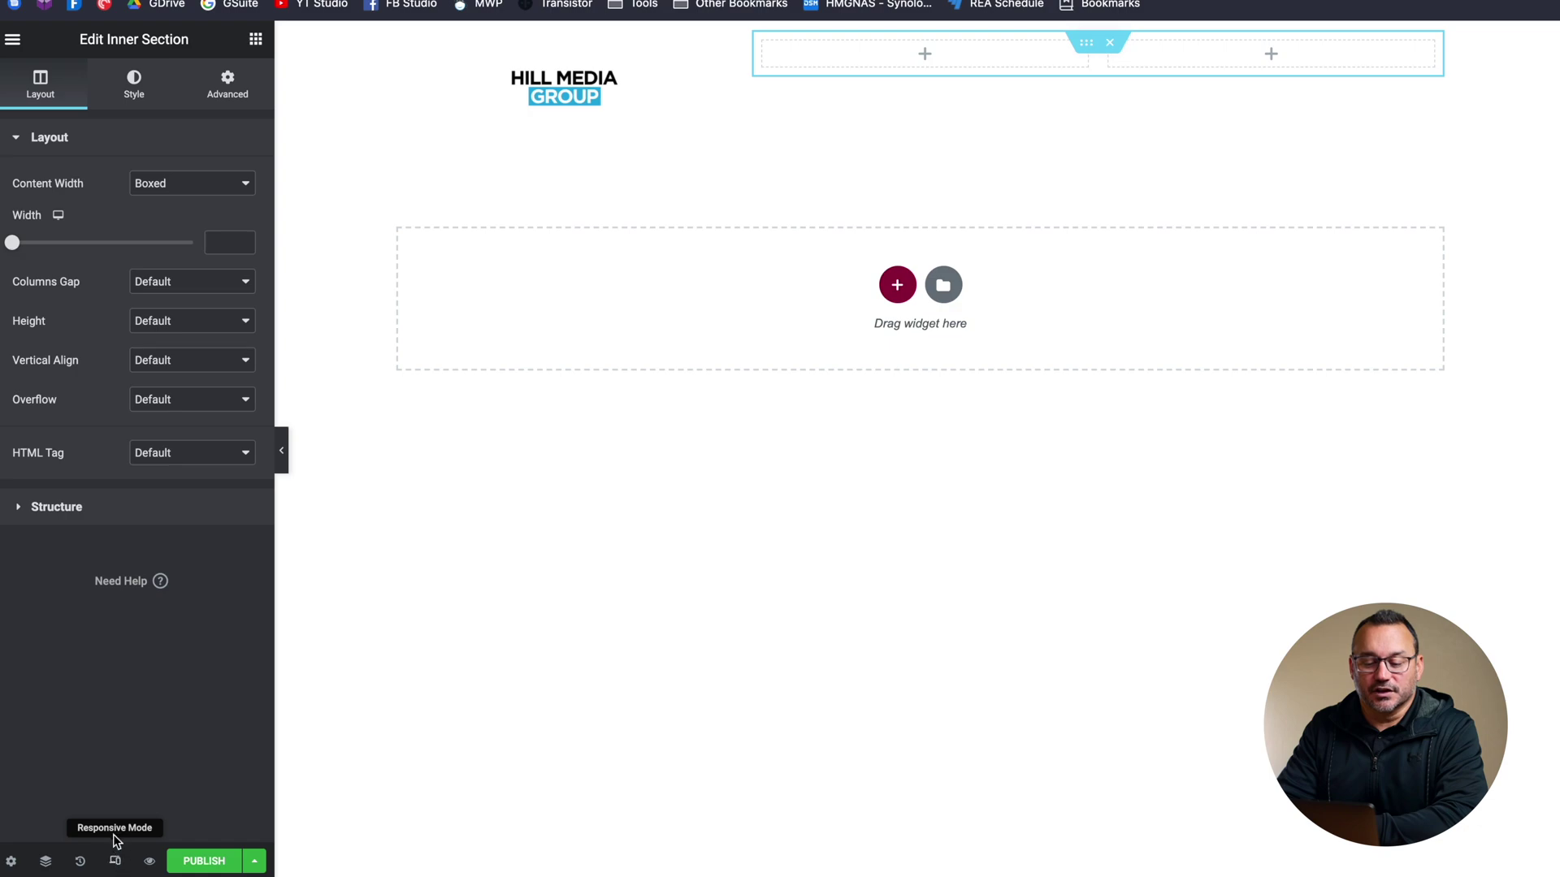
- Preview the footer at tablet and mobile widths, then return to desktop view
{"action": "left_click", "coordinate": [116, 861]}
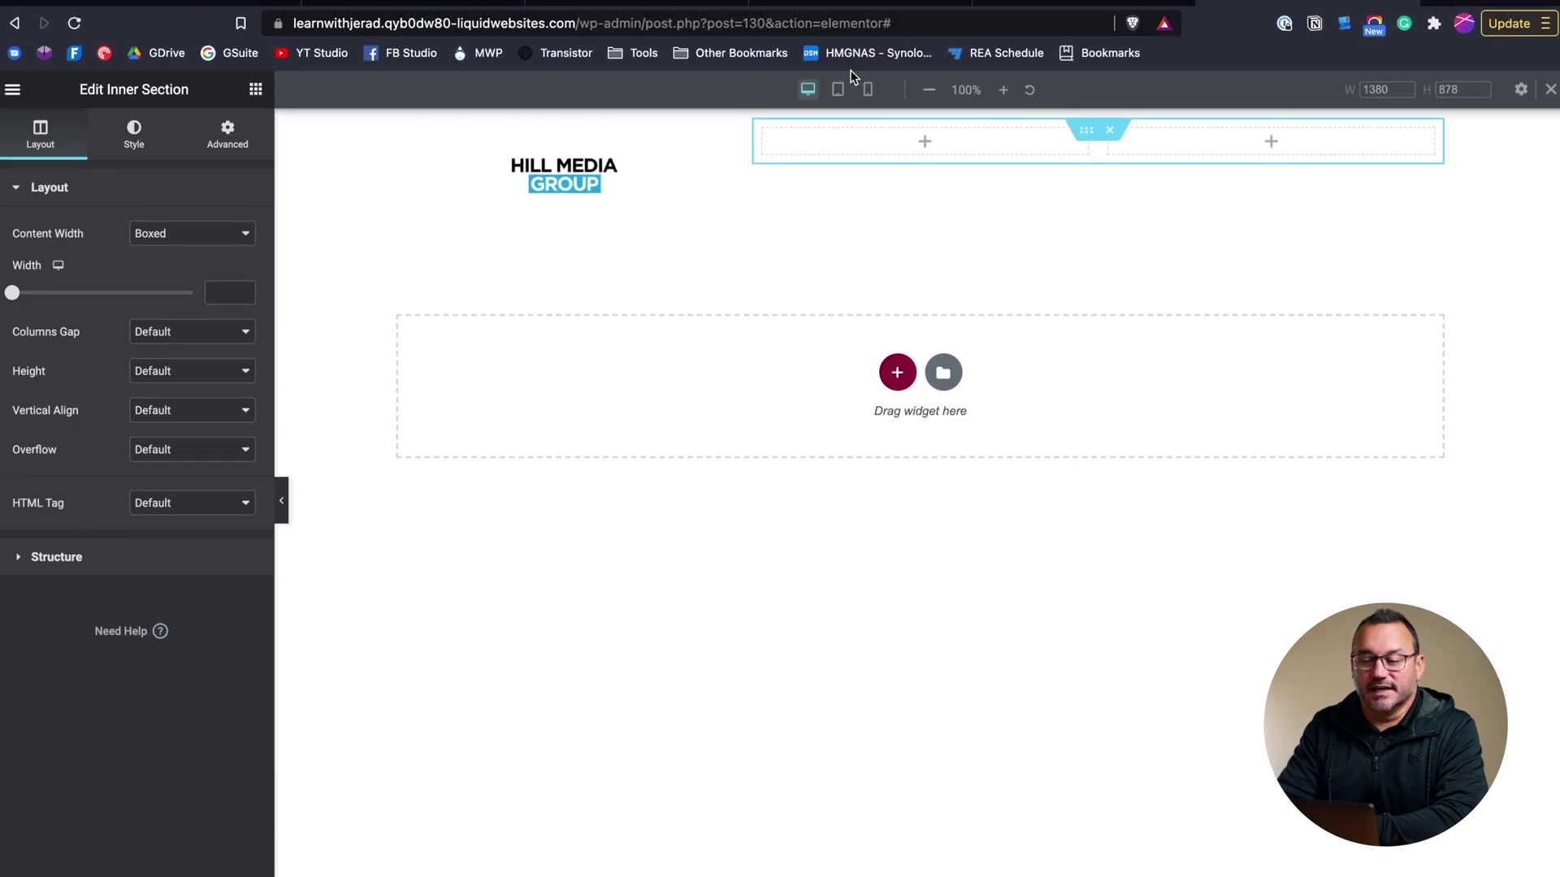
{"action": "left_click", "coordinate": [838, 40]}
{"action": "left_click", "coordinate": [871, 91]}
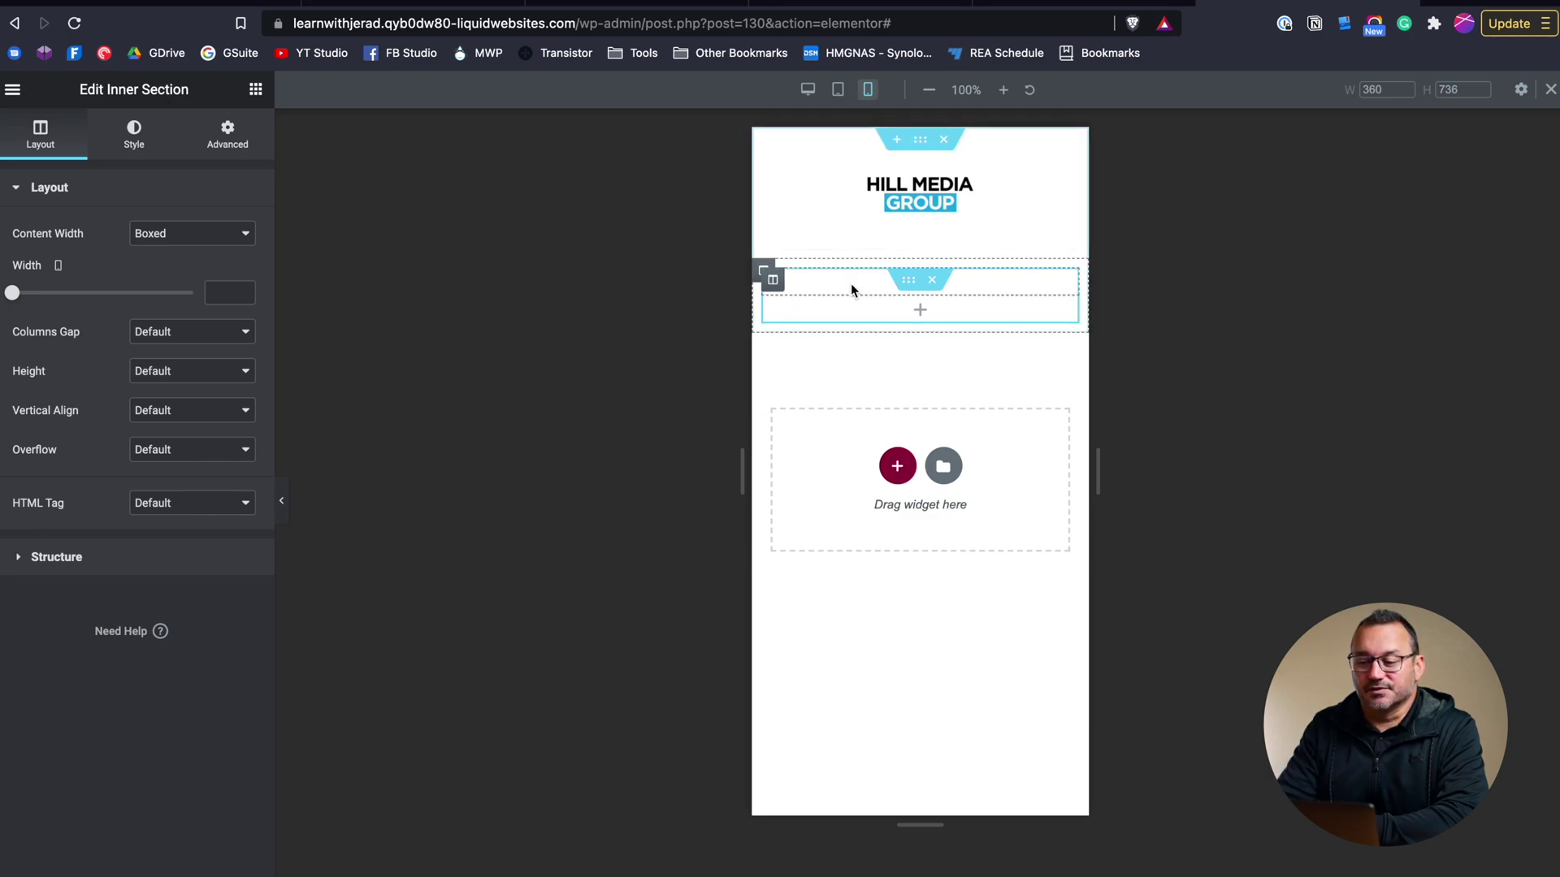
{"action": "left_click", "coordinate": [839, 91]}
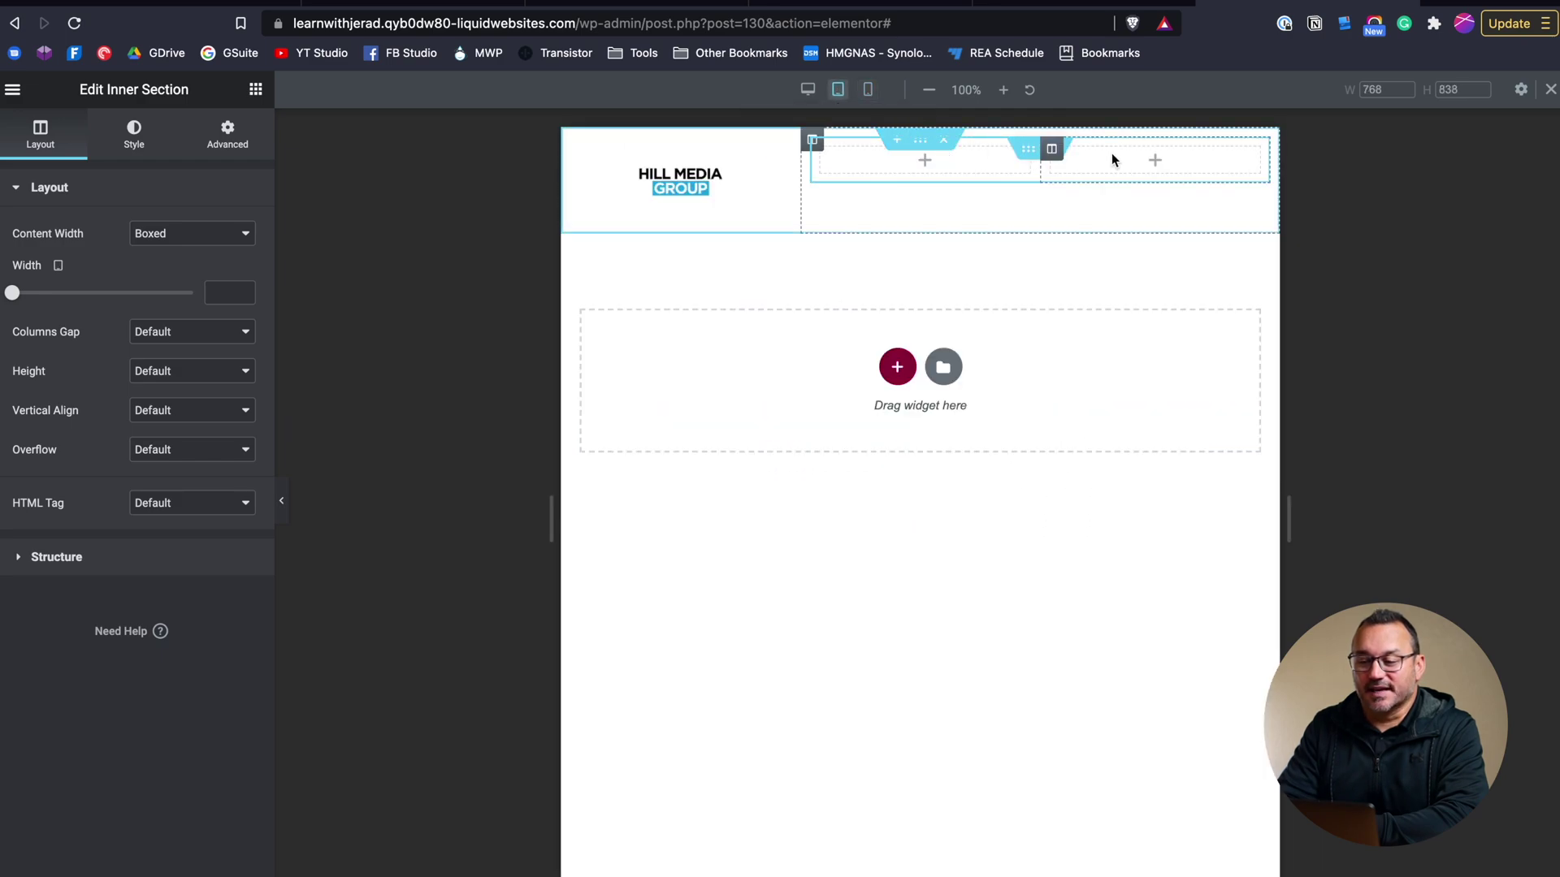
{"action": "left_click", "coordinate": [807, 91]}
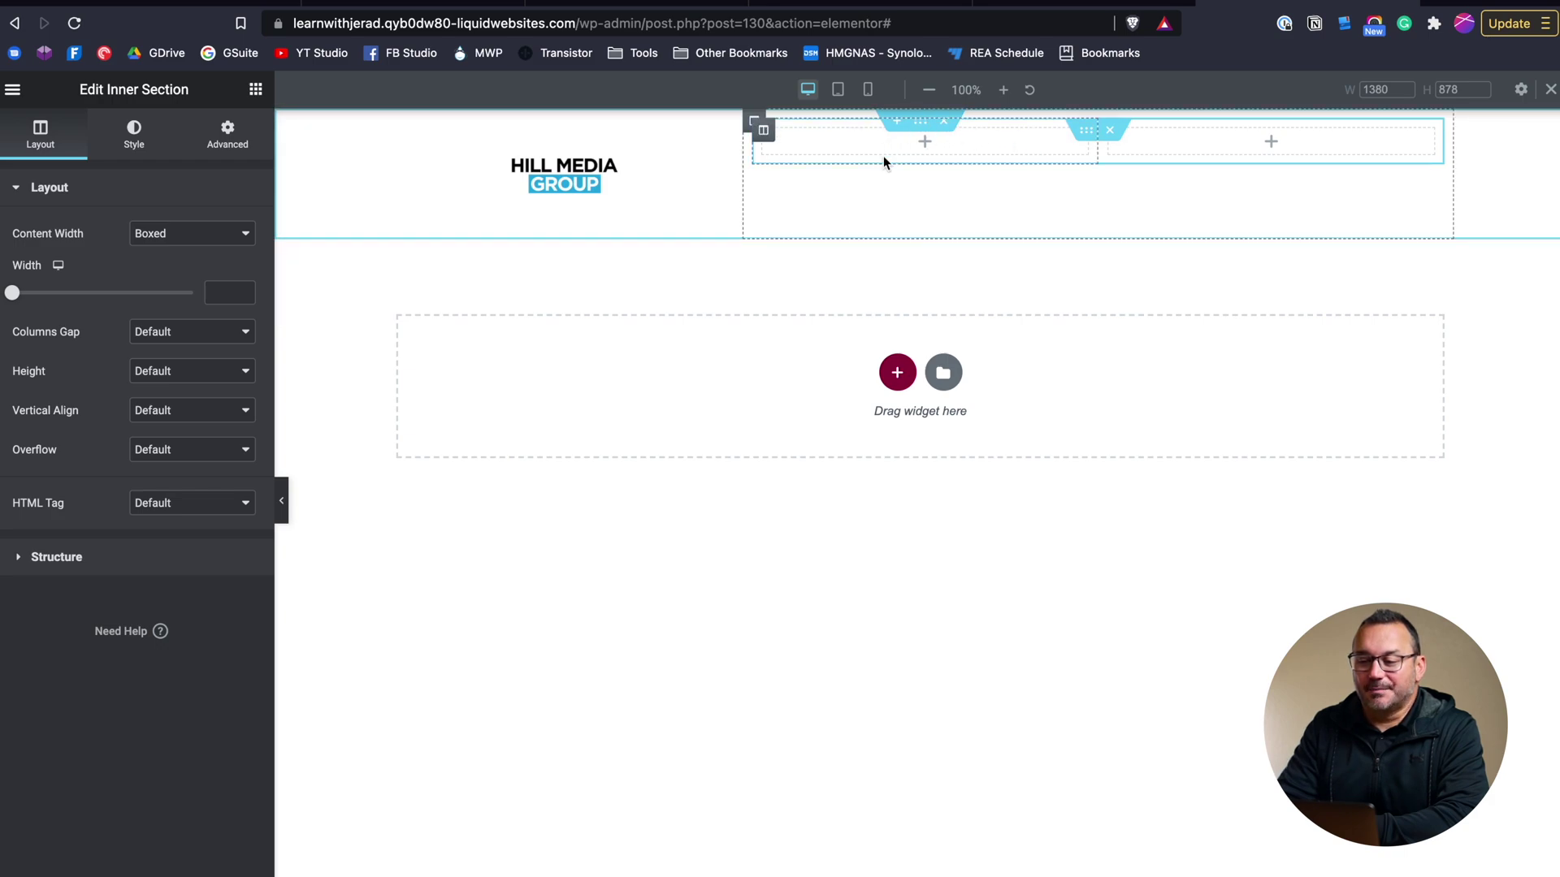
- Set the right-hand column's vertical alignment to Middle
{"action": "left_click", "coordinate": [752, 122]}
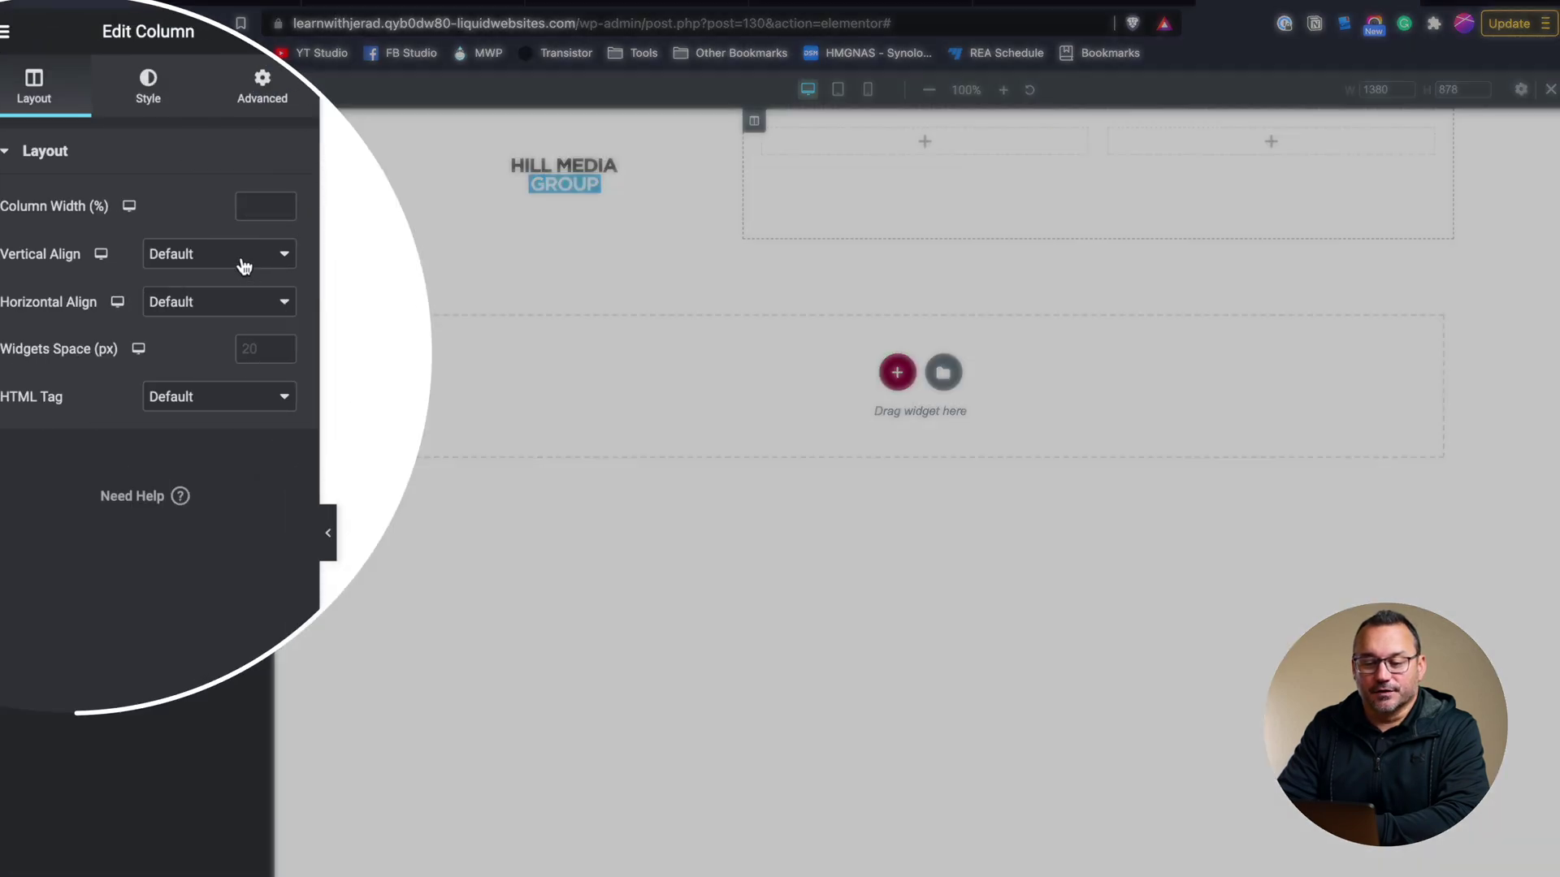
{"action": "left_click", "coordinate": [192, 271]}
{"action": "left_click", "coordinate": [228, 301]}
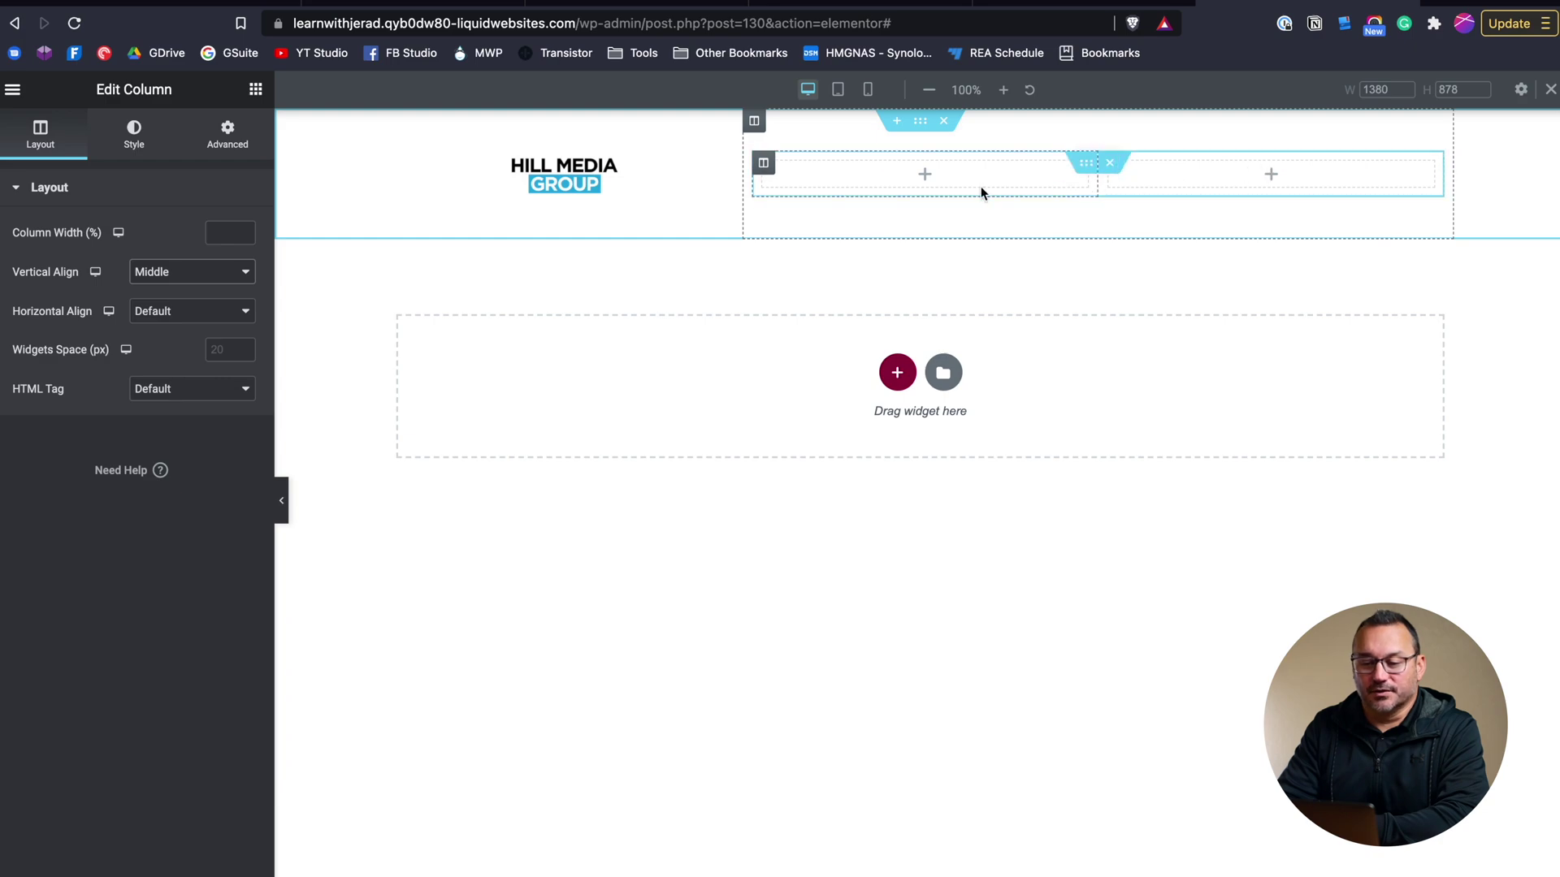
- Add a Nav Menu showing Main Menu to the inner section's left column, with Vertical layout
{"action": "left_click", "coordinate": [256, 90]}
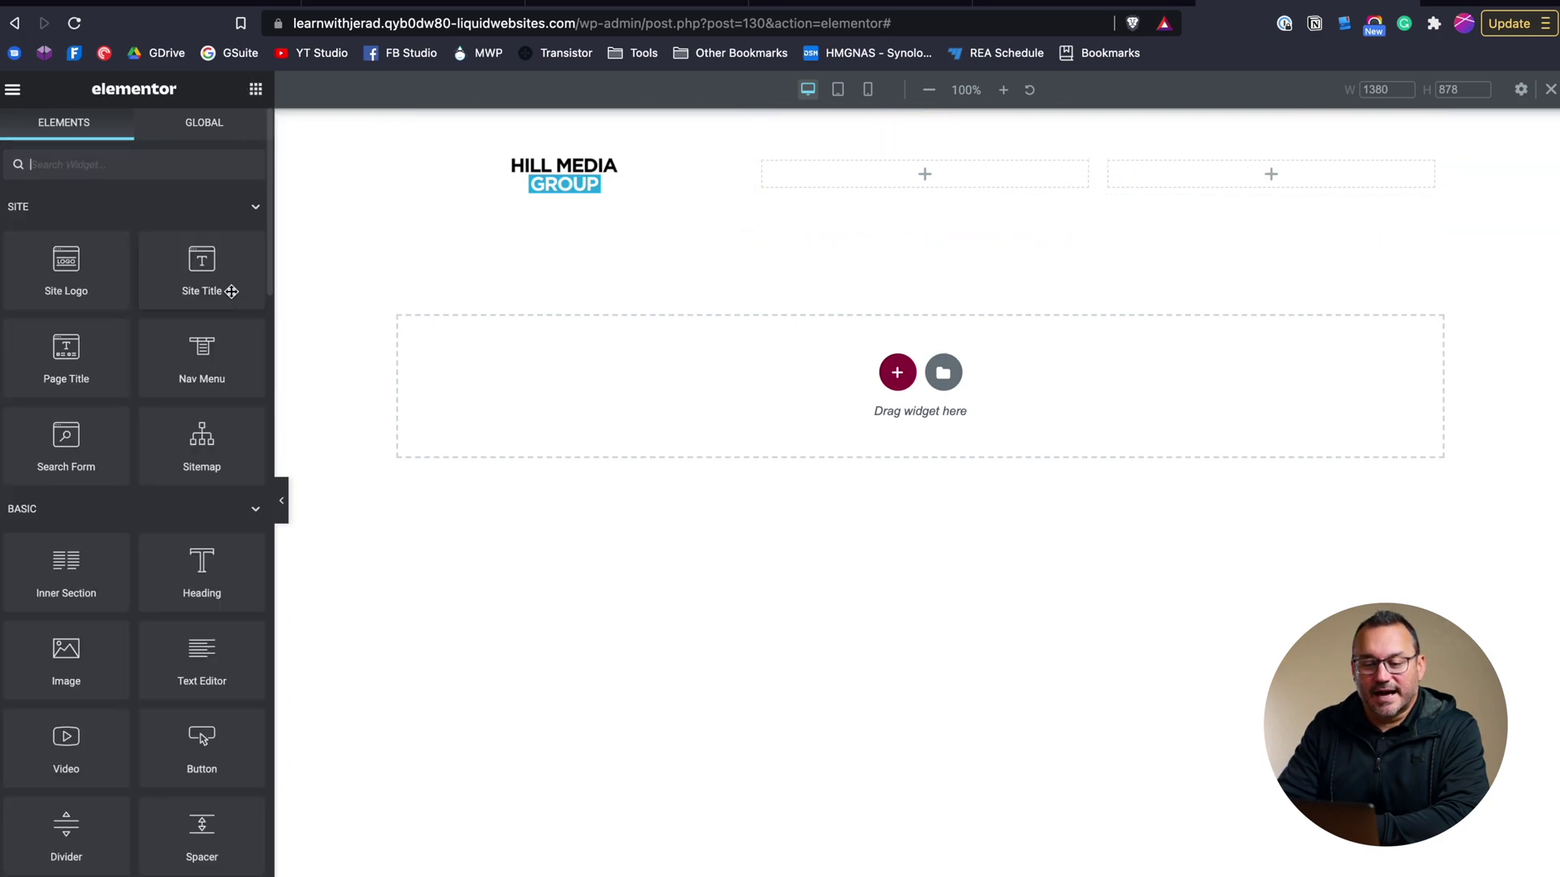
{"action": "left_click_drag", "start_coordinate": [204, 368], "coordinate": [973, 173]}
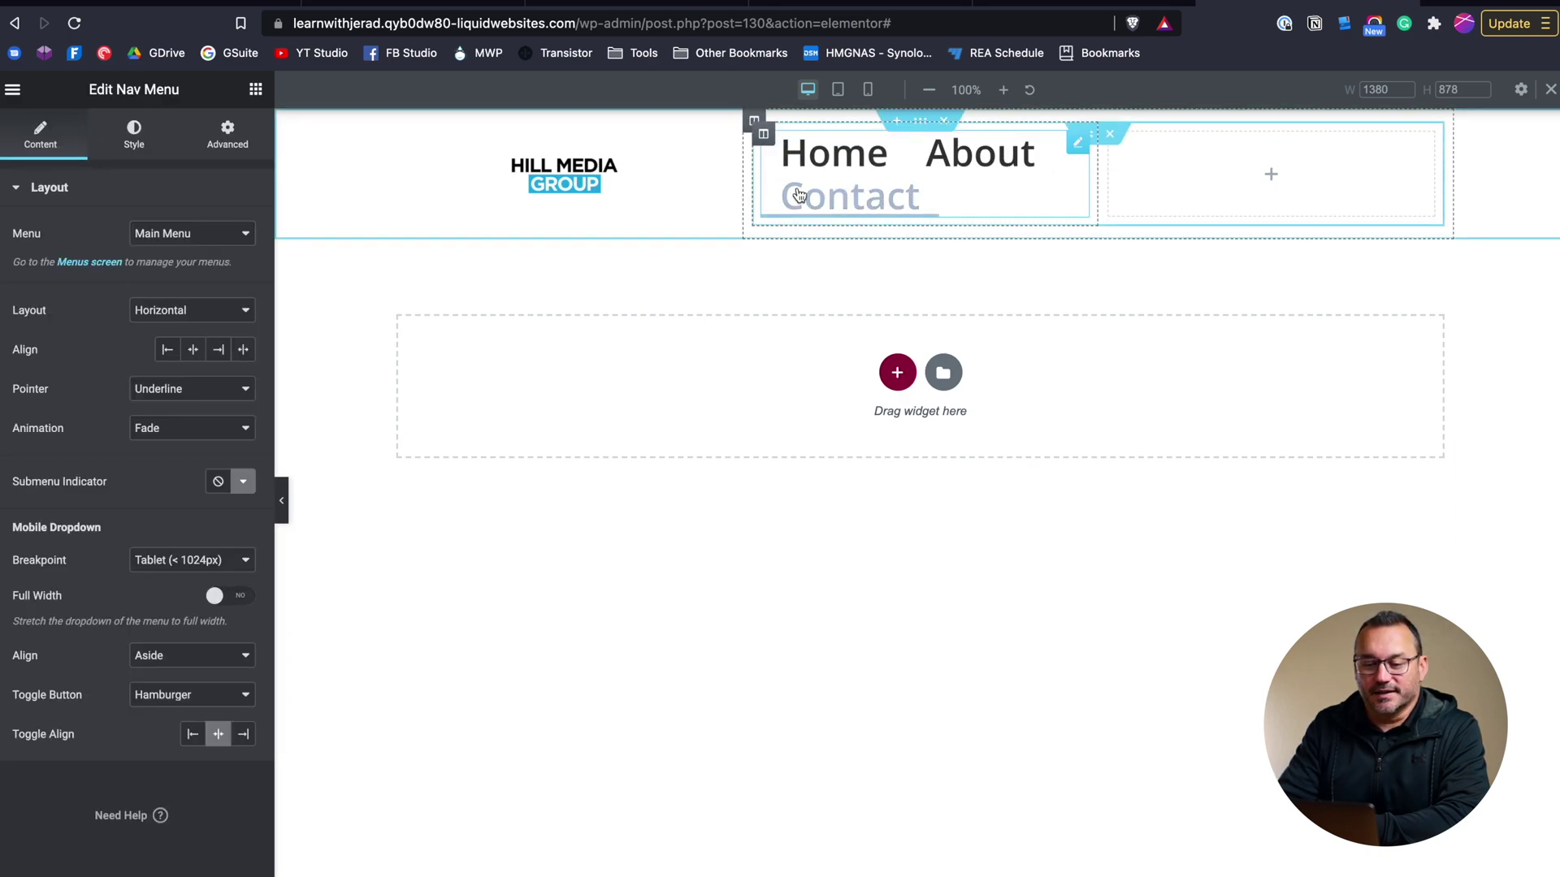
{"action": "left_click", "coordinate": [195, 240]}
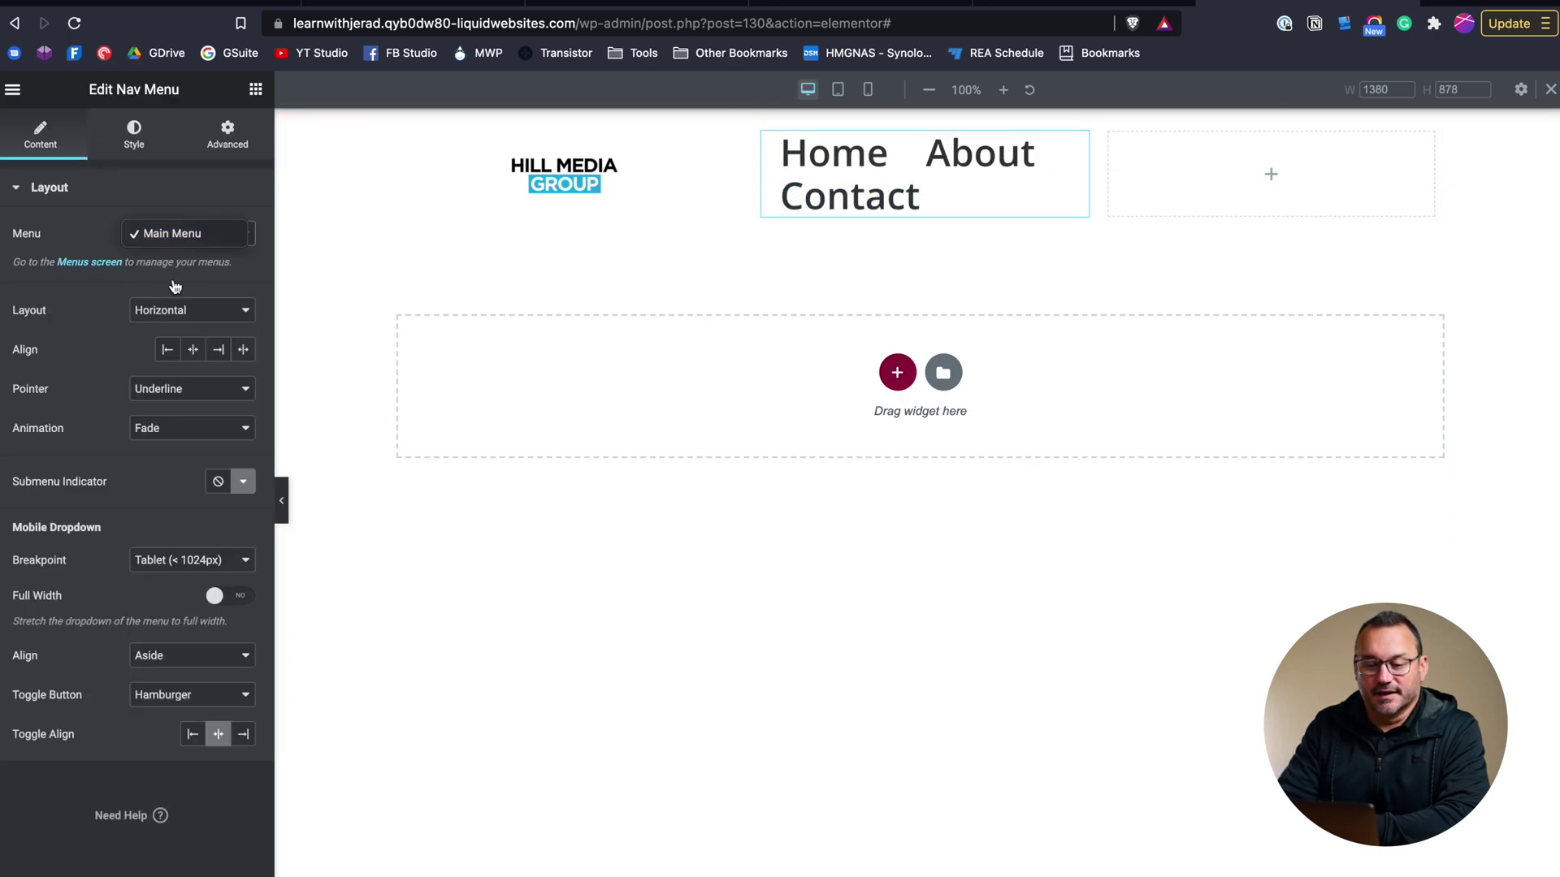
{"action": "left_click", "coordinate": [169, 311]}
{"action": "left_click", "coordinate": [169, 312]}
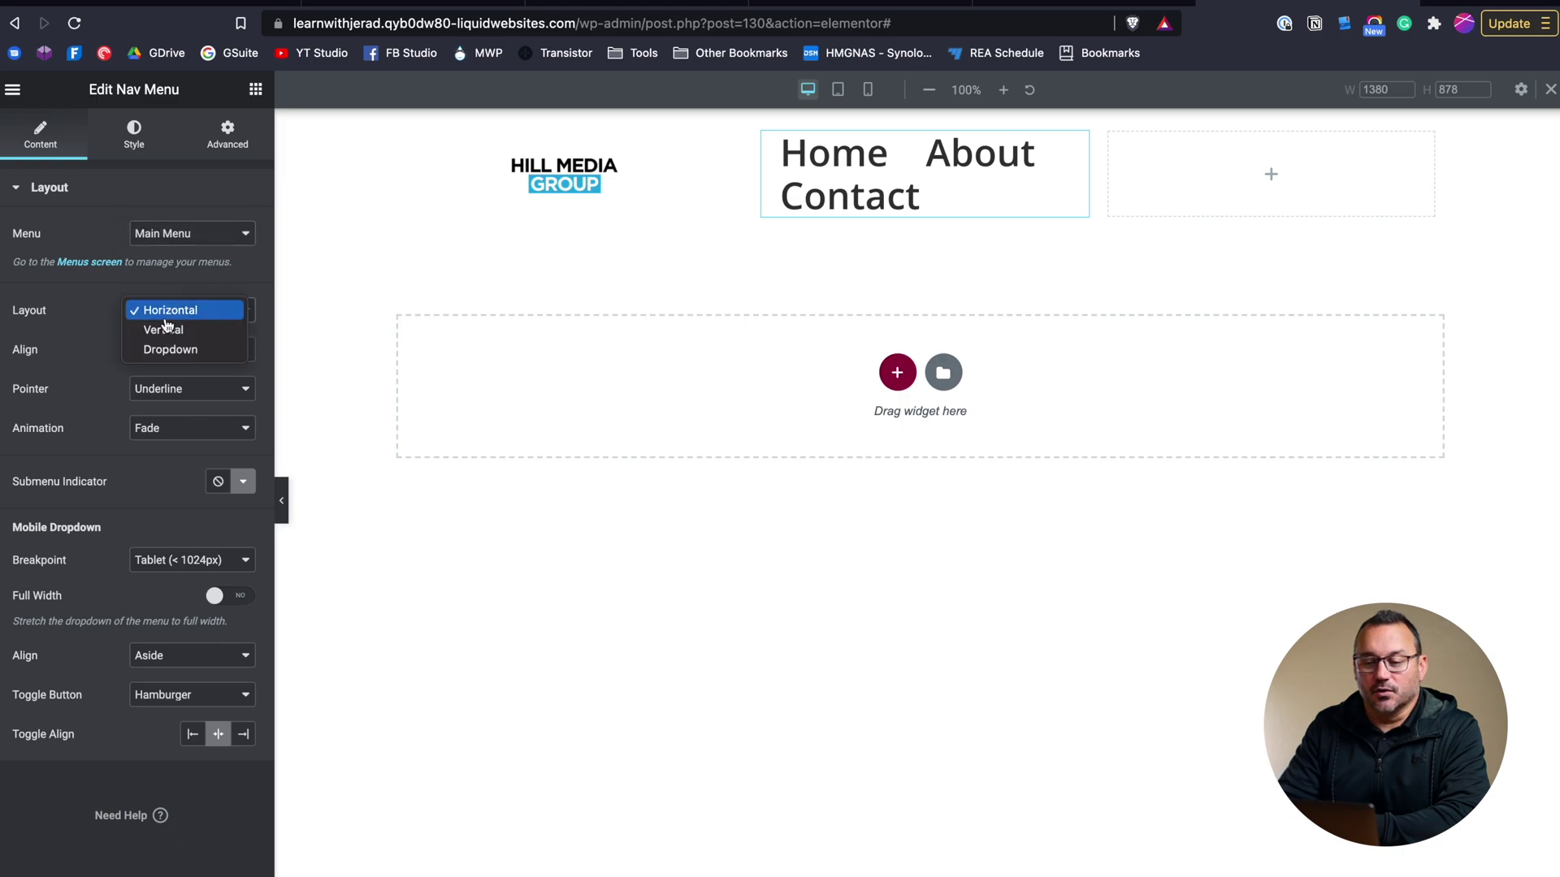
{"action": "left_click", "coordinate": [166, 329]}
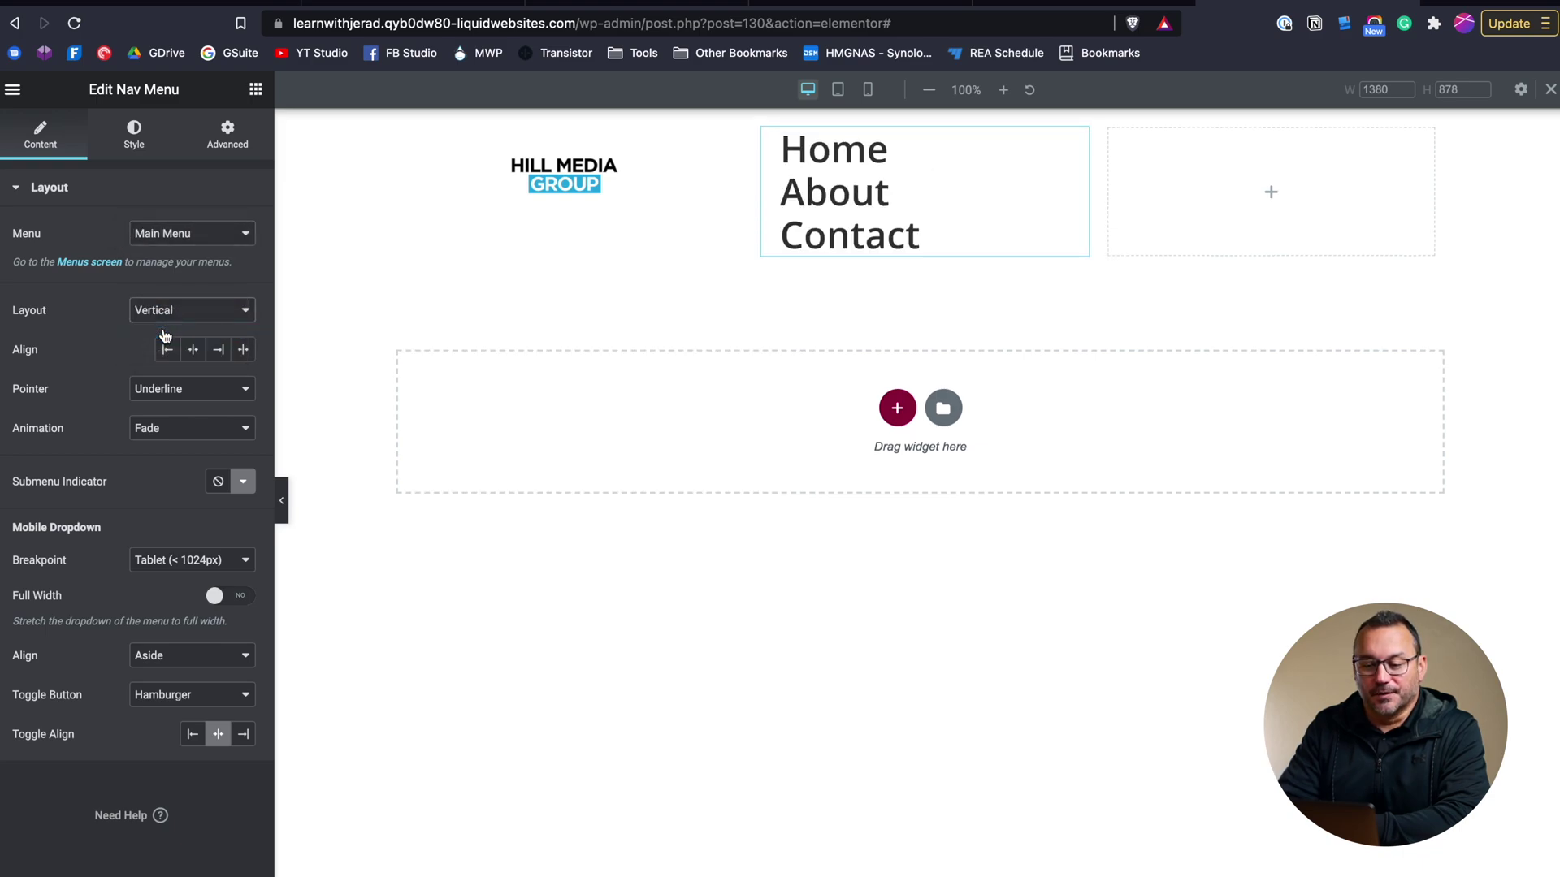
{"action": "left_click", "coordinate": [134, 136]}
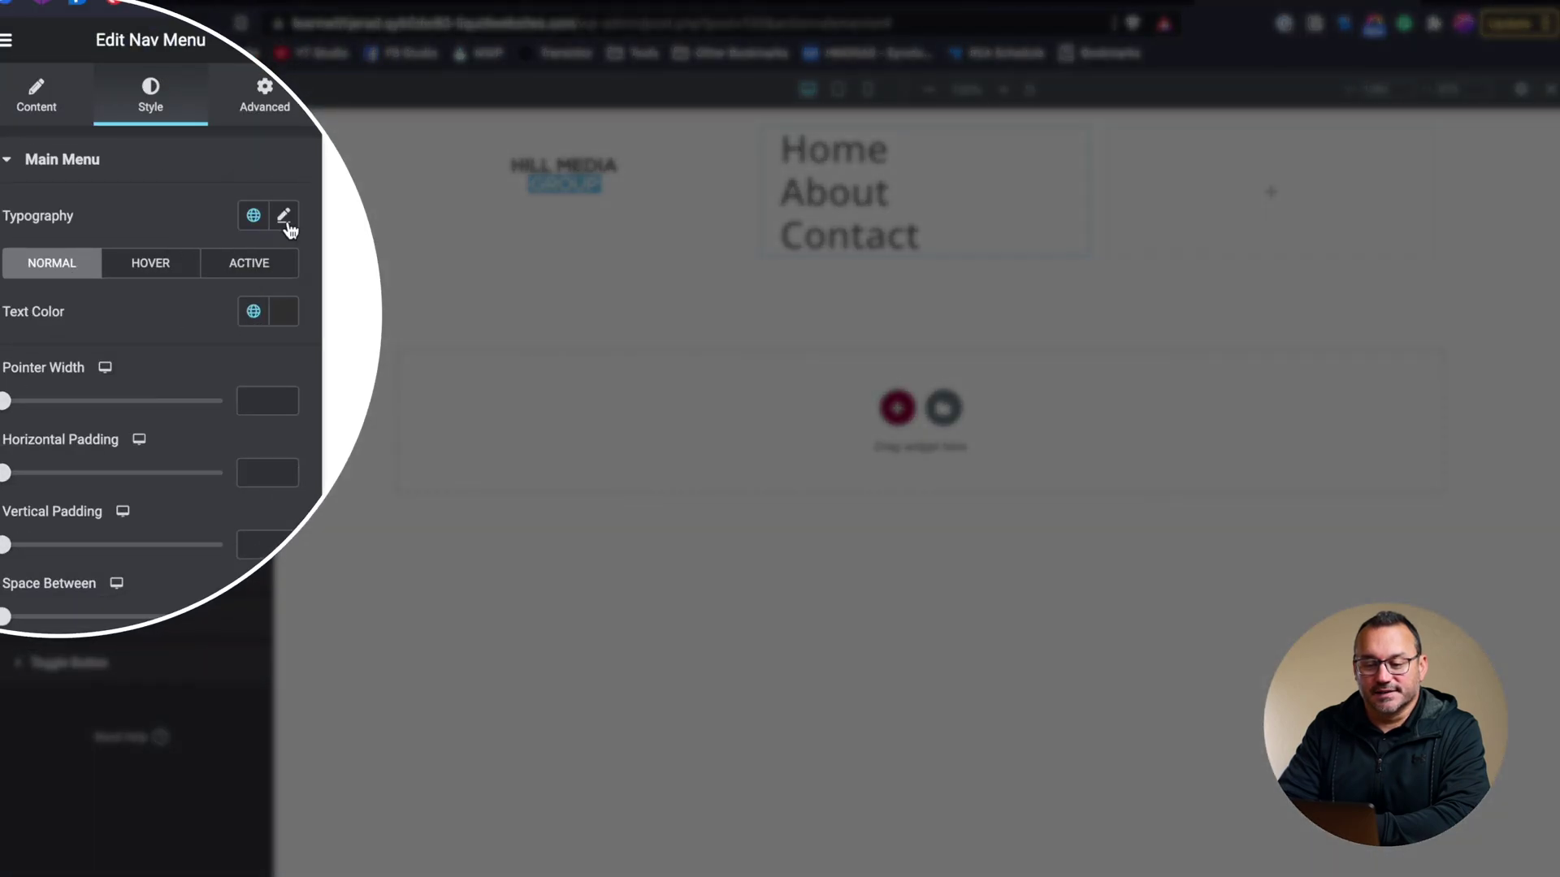
- Set the nav menu typography to 20 px font size and 0.2 em line height
{"action": "left_click", "coordinate": [243, 234]}
{"action": "double_click", "coordinate": [234, 395]}
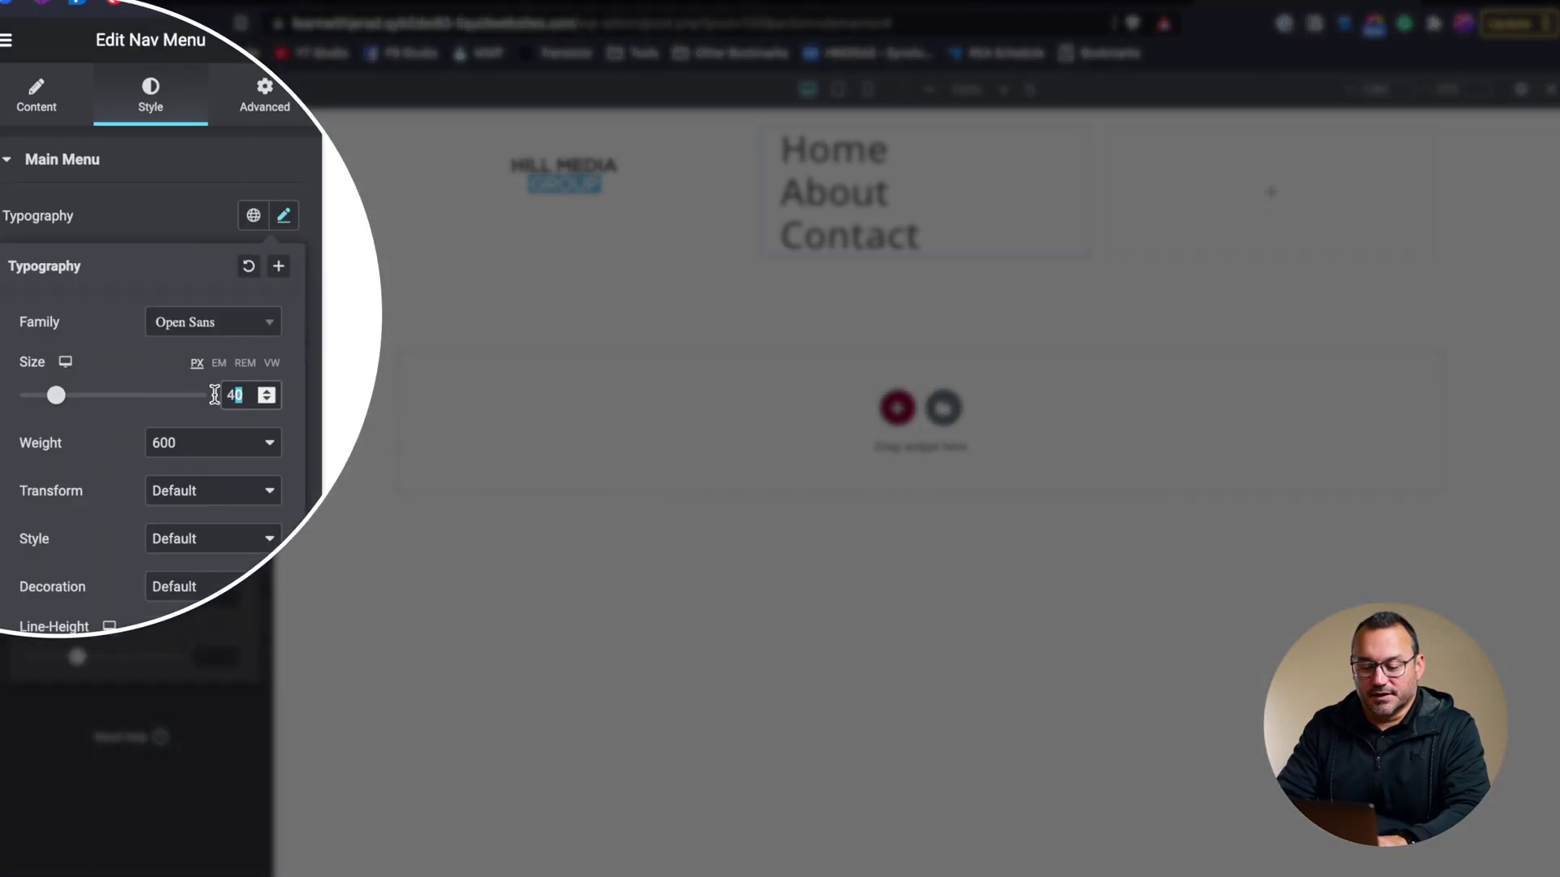
{"action": "type", "text": "20"}
{"action": "left_click", "coordinate": [280, 315]}
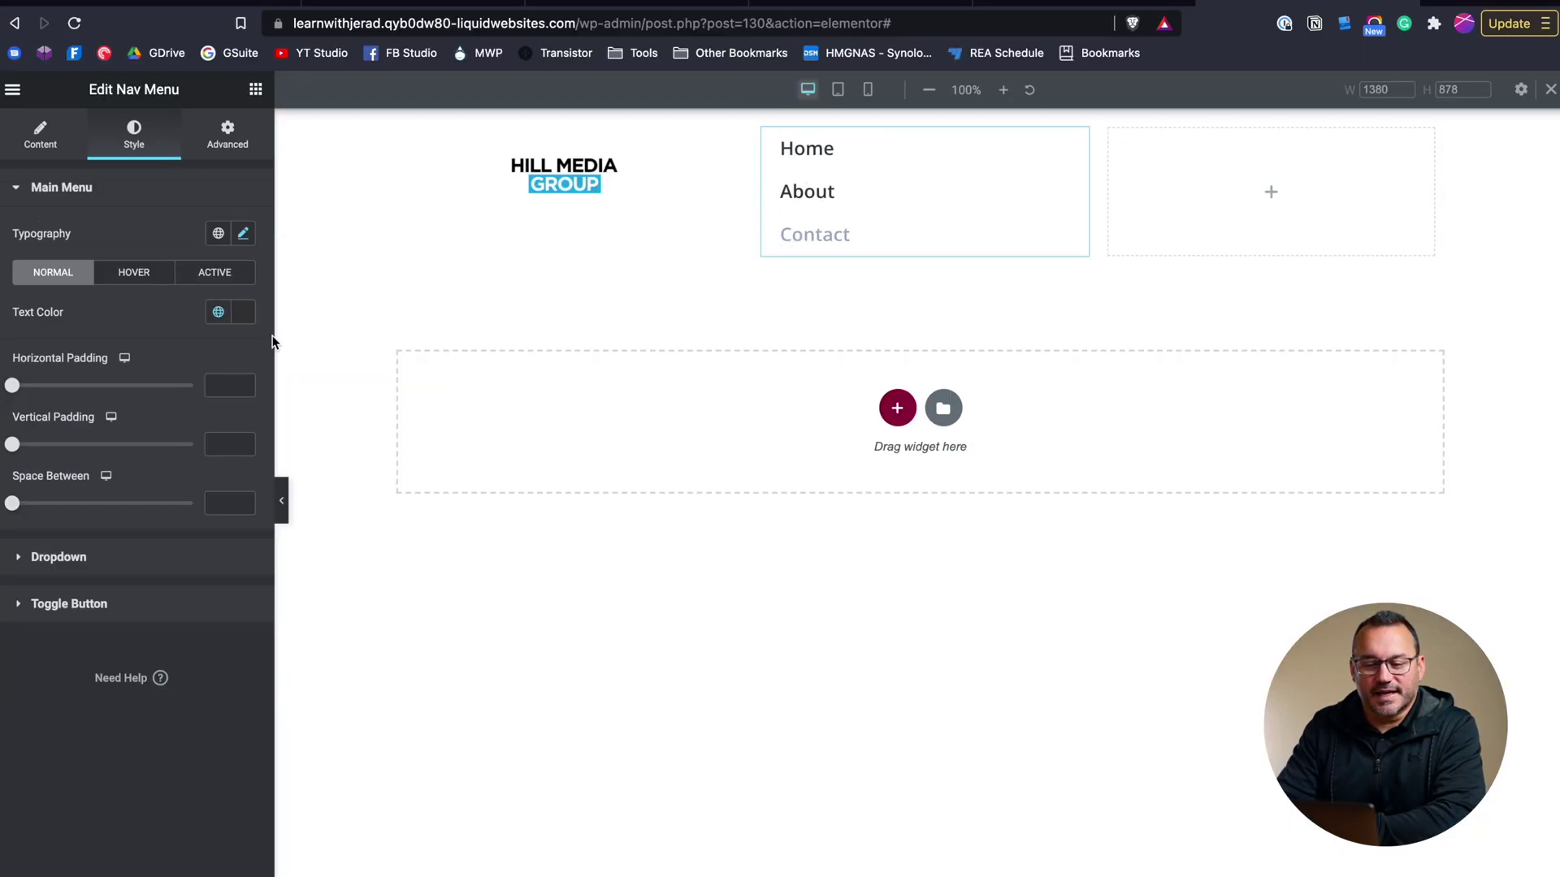
{"action": "left_click", "coordinate": [244, 234]}
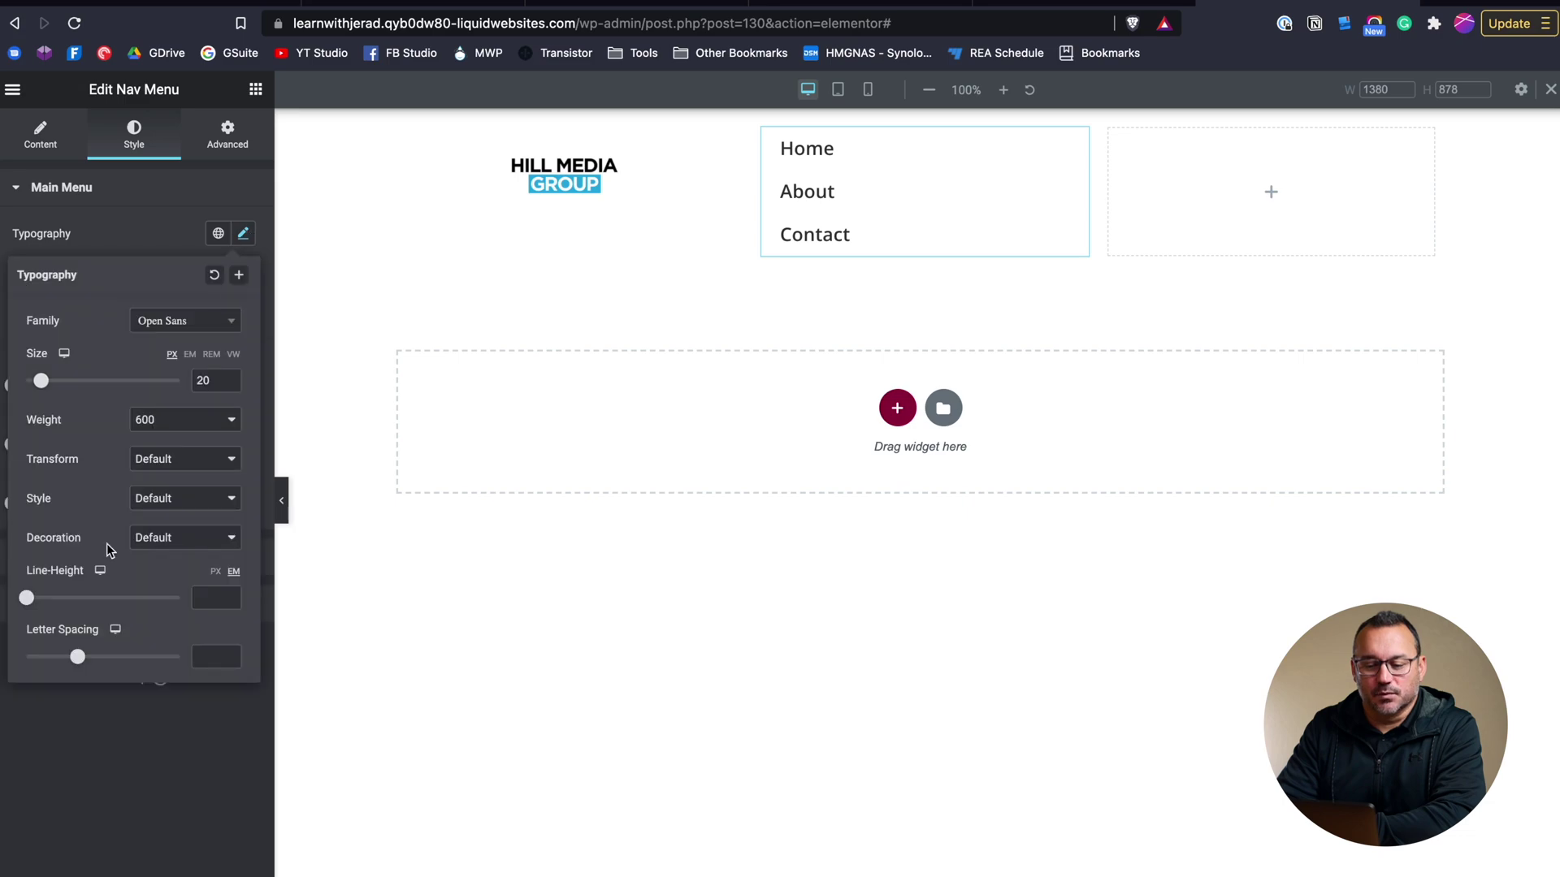
{"action": "left_click_drag", "start_coordinate": [28, 600], "coordinate": [16, 602]}
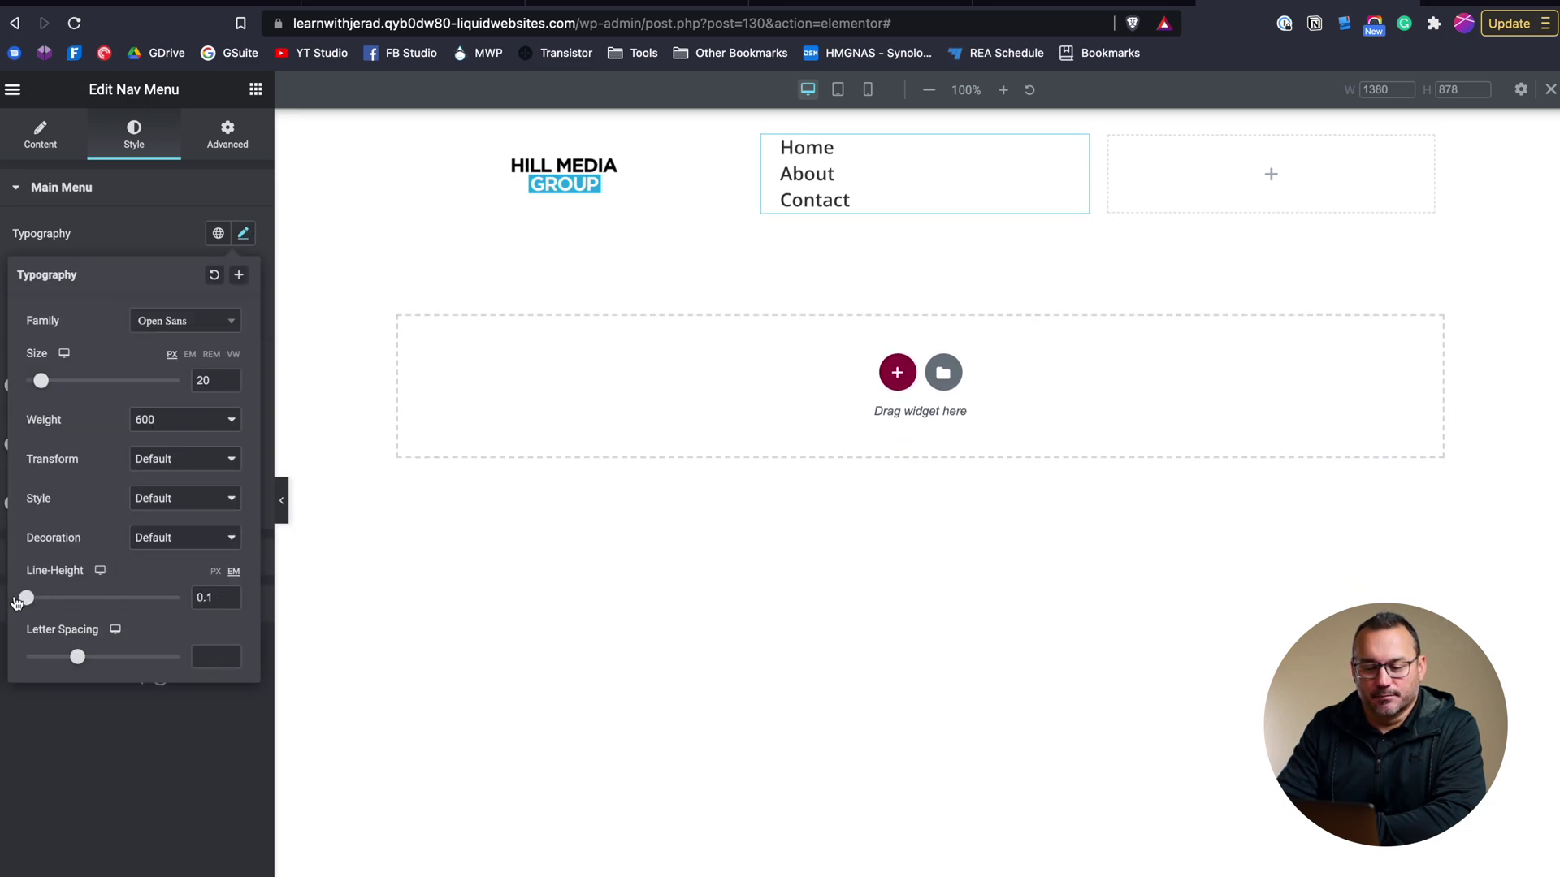
{"action": "left_click", "coordinate": [227, 595]}
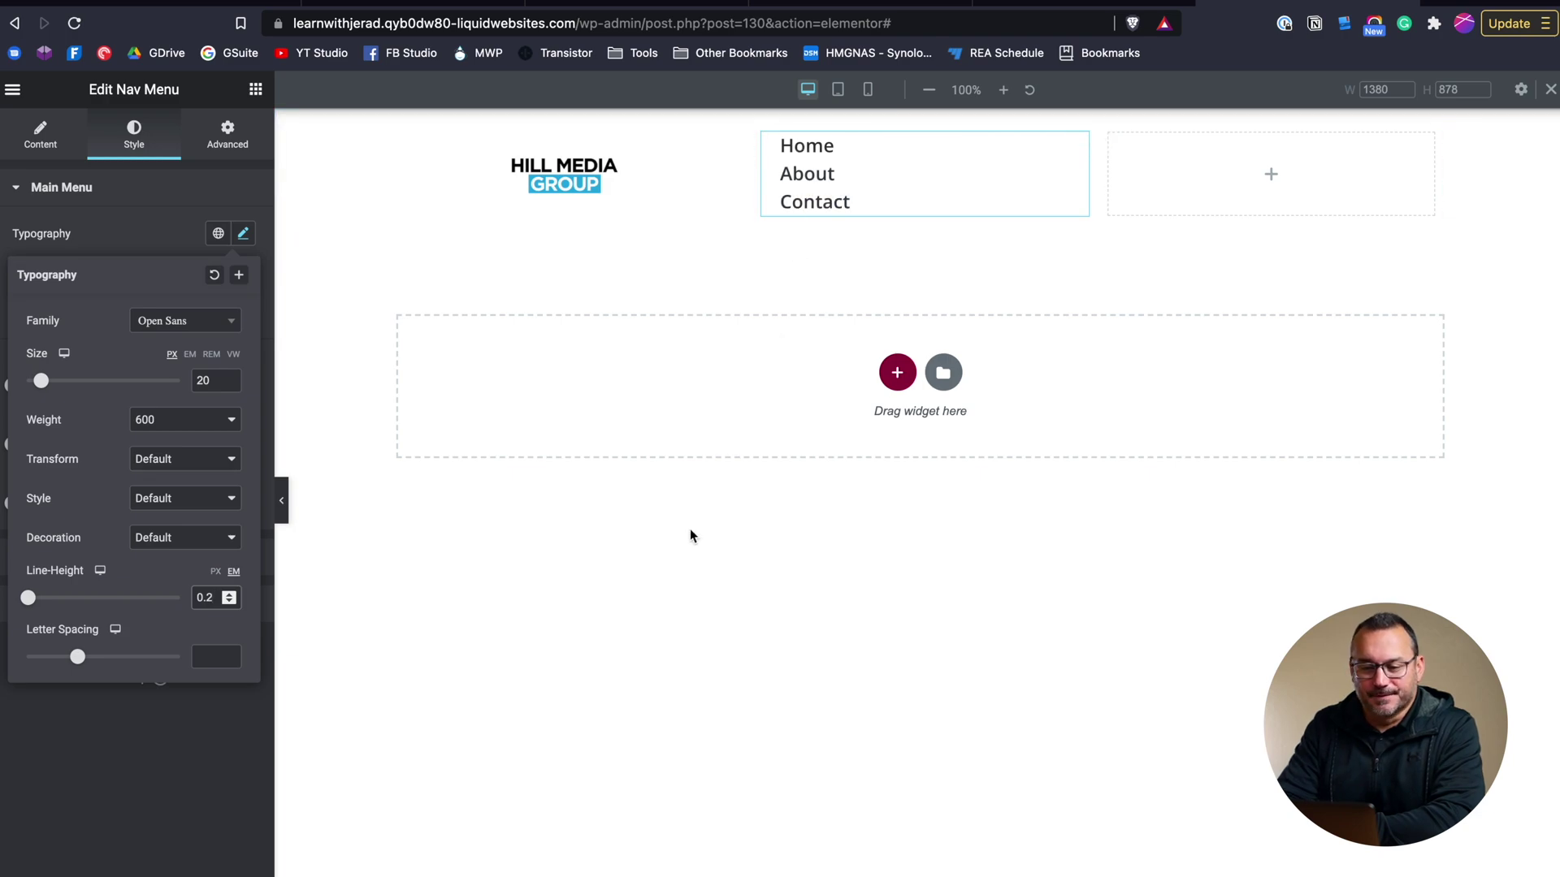
{"action": "left_click", "coordinate": [255, 90]}
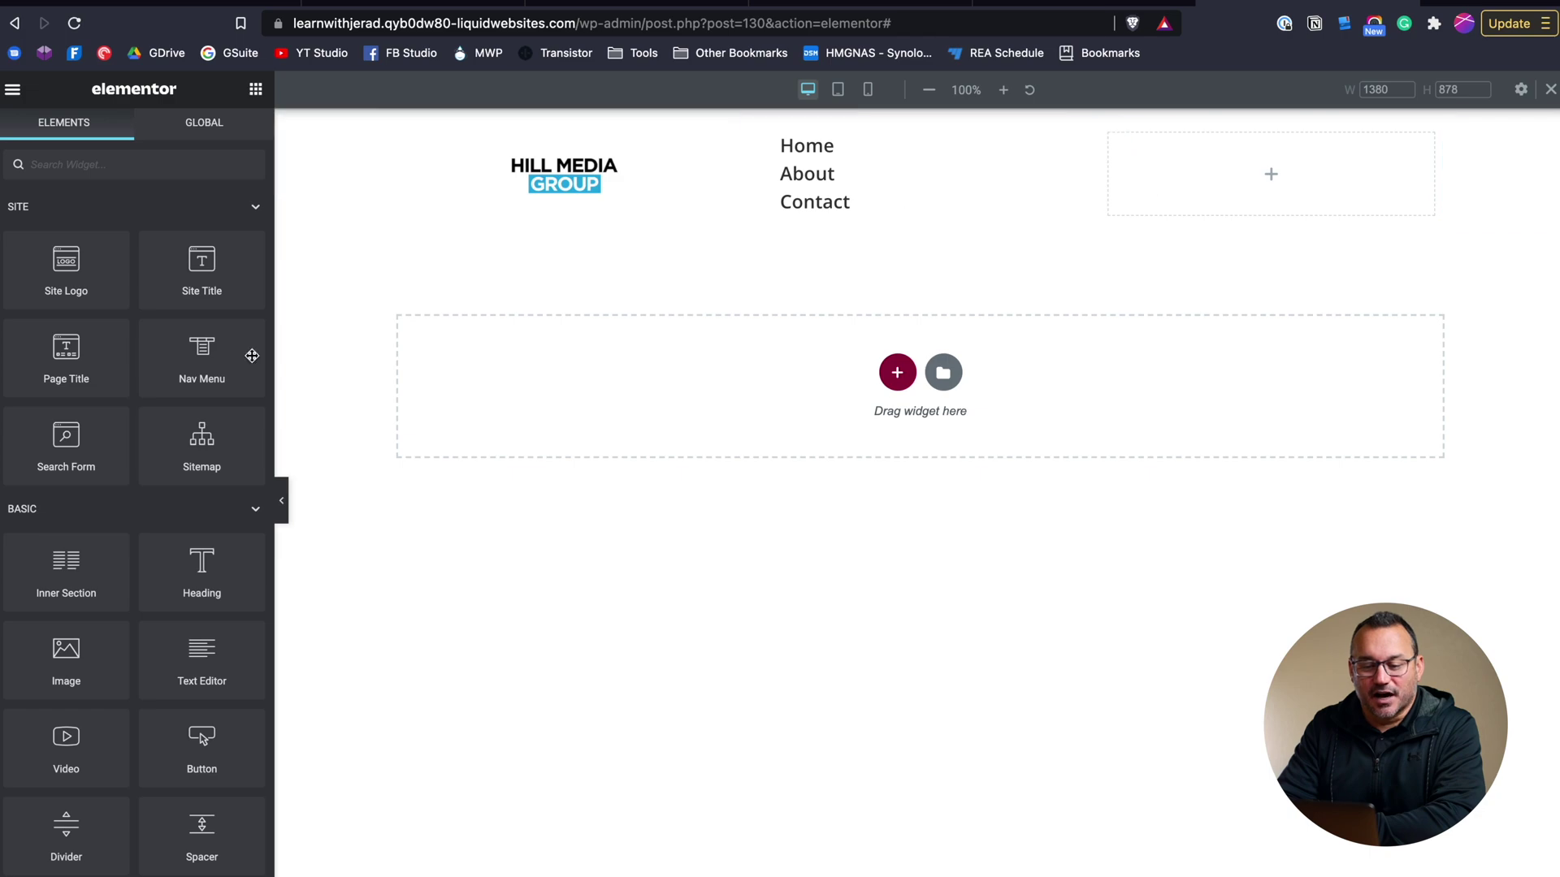
- Add a heading reading 'Contact Us' to the empty column beside the menu
{"action": "scroll", "coordinate": [146, 529], "scroll_direction": "down", "scroll_amount": 1}
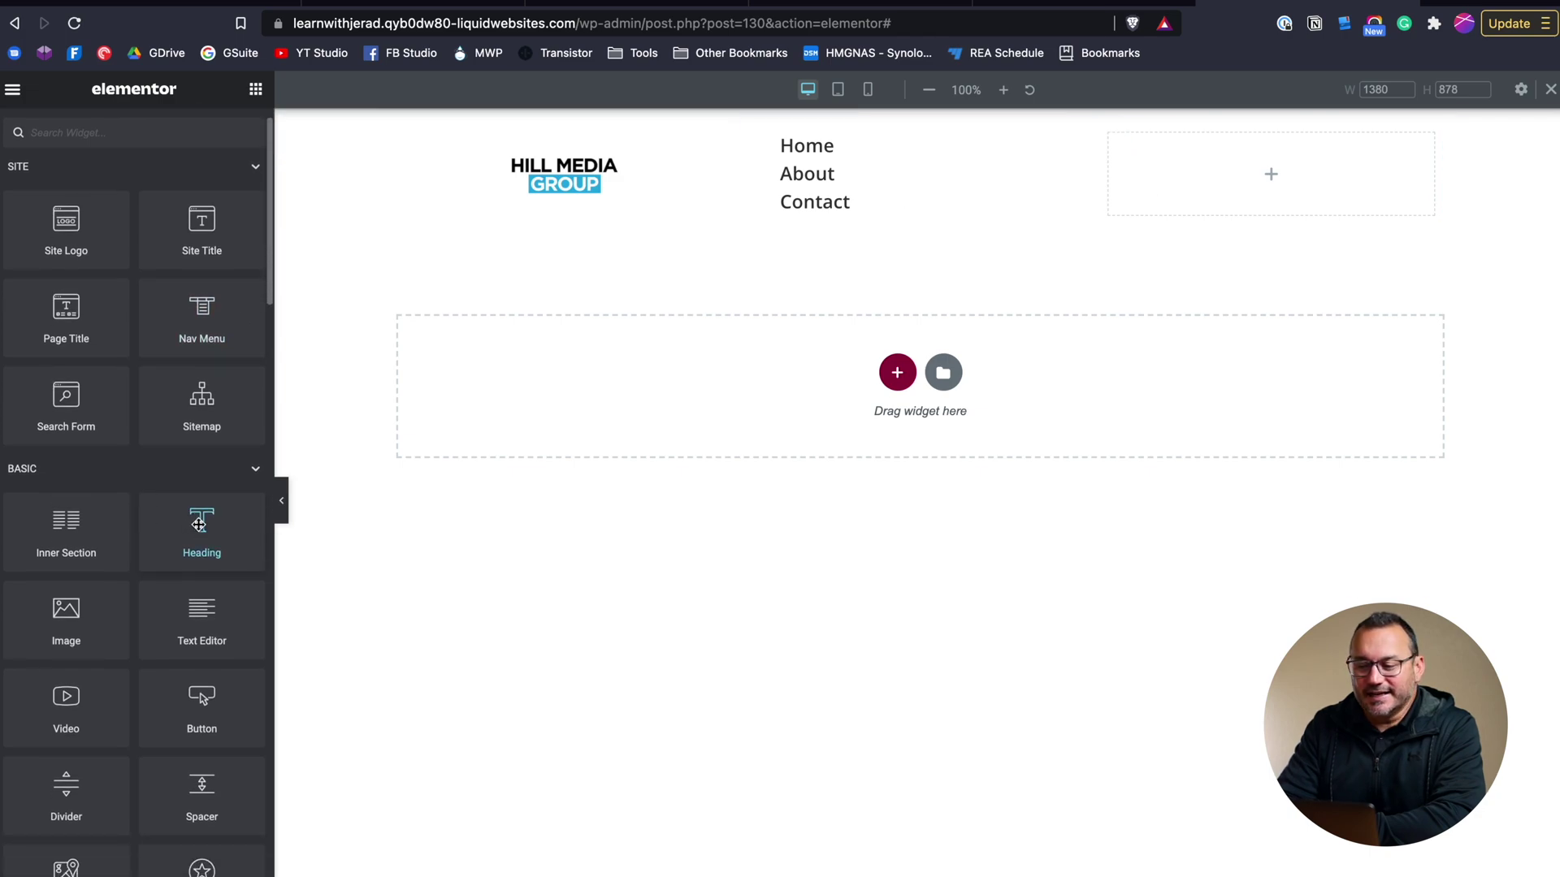
{"action": "left_click_drag", "start_coordinate": [199, 525], "coordinate": [1220, 154]}
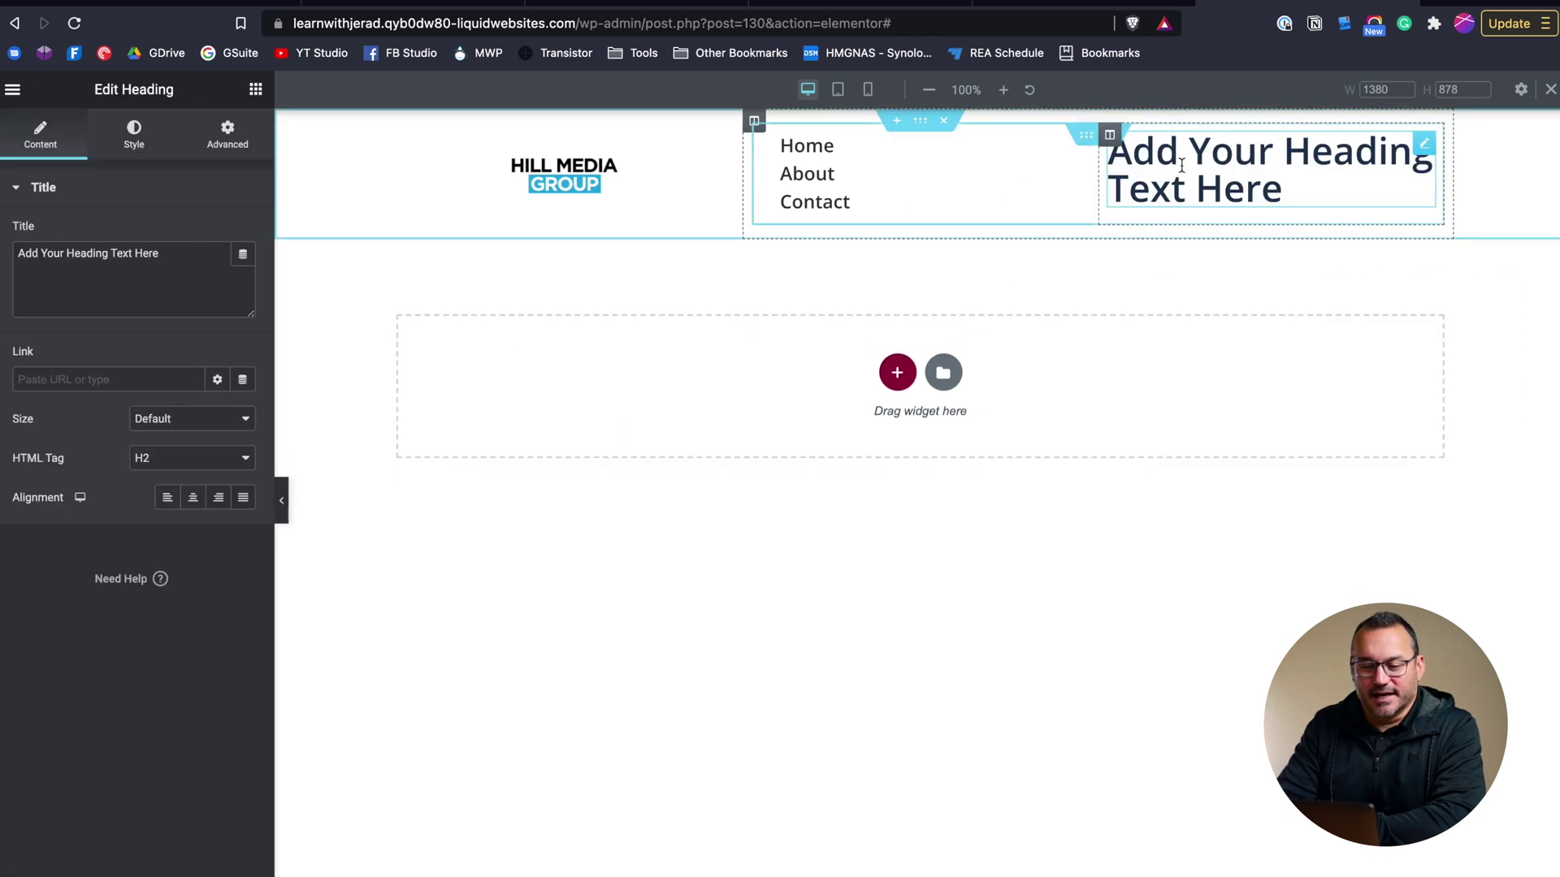
{"action": "triple_click", "coordinate": [171, 254]}
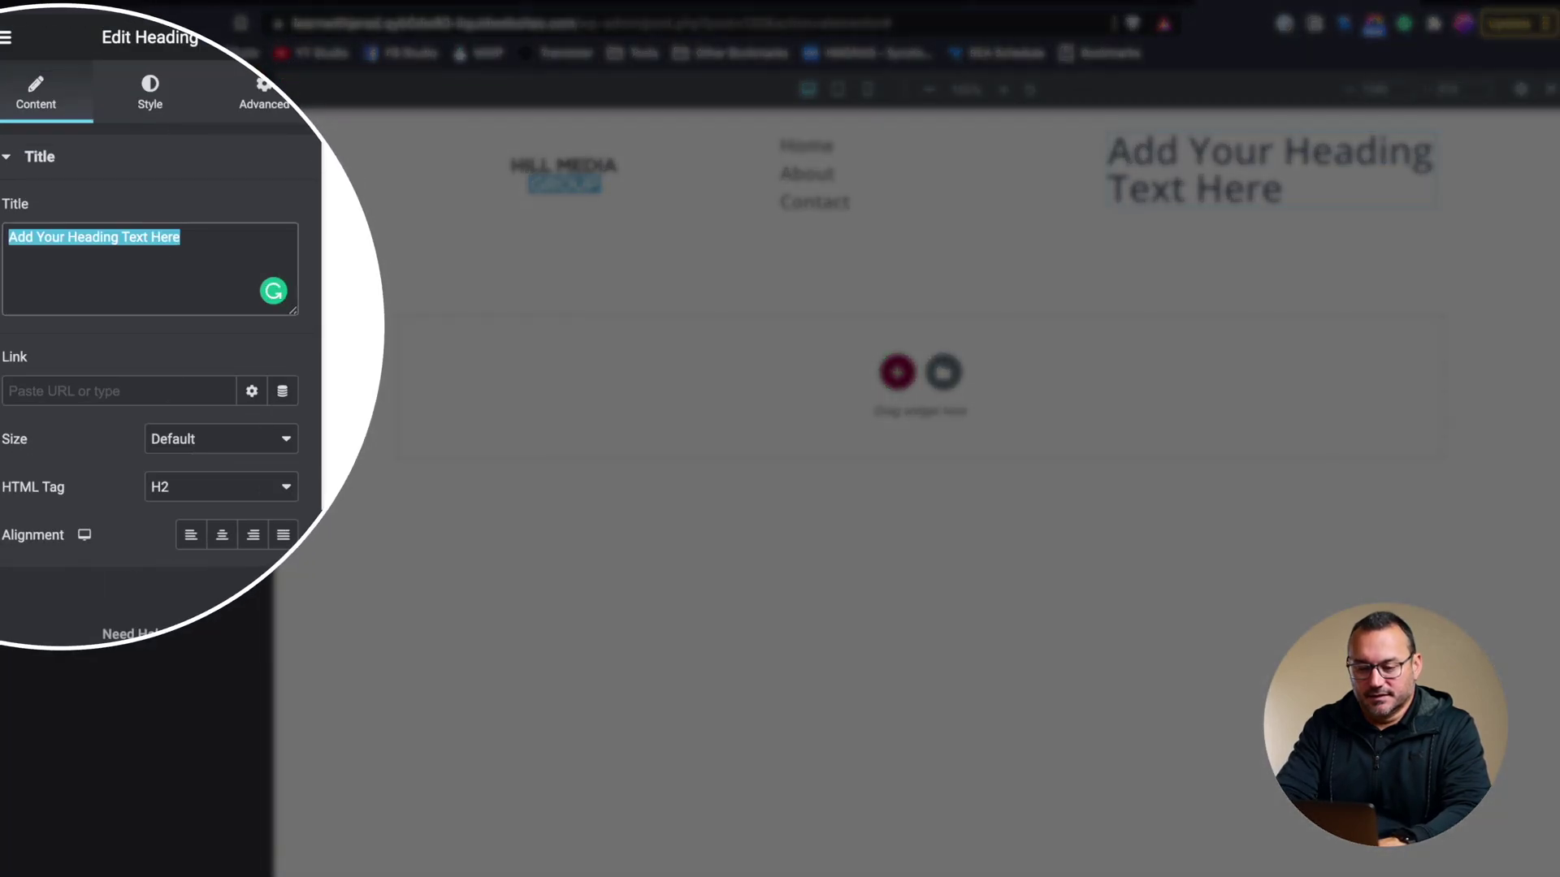
{"action": "type", "text": "Contact Us"}
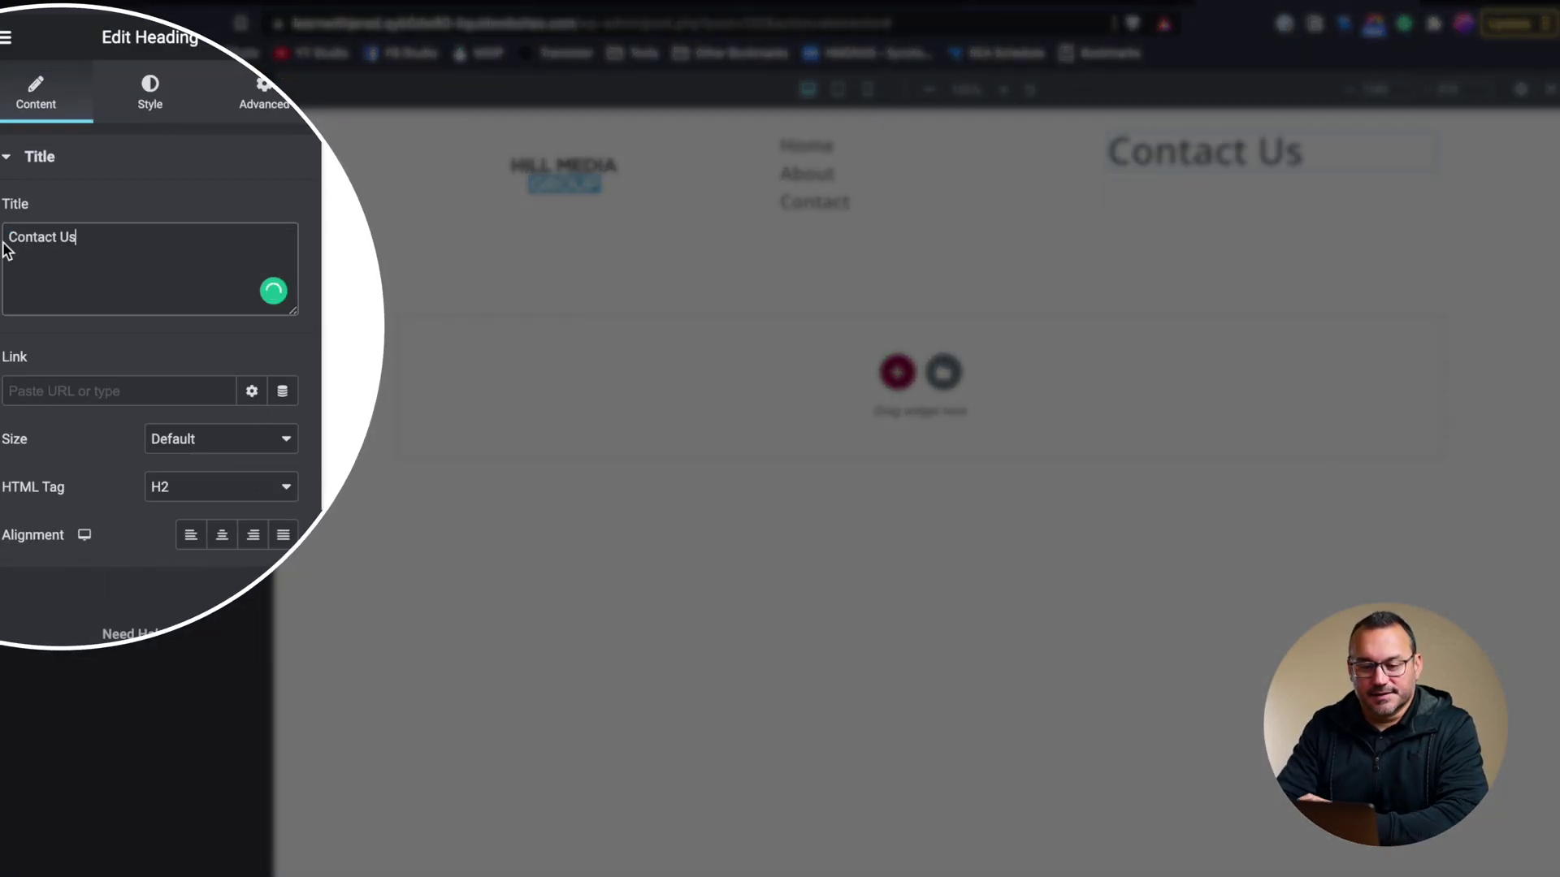
- Style the Contact Us heading as Open Sans, weight 600, size 24, and add a Text Editor beneath it
{"action": "left_click", "coordinate": [151, 96]}
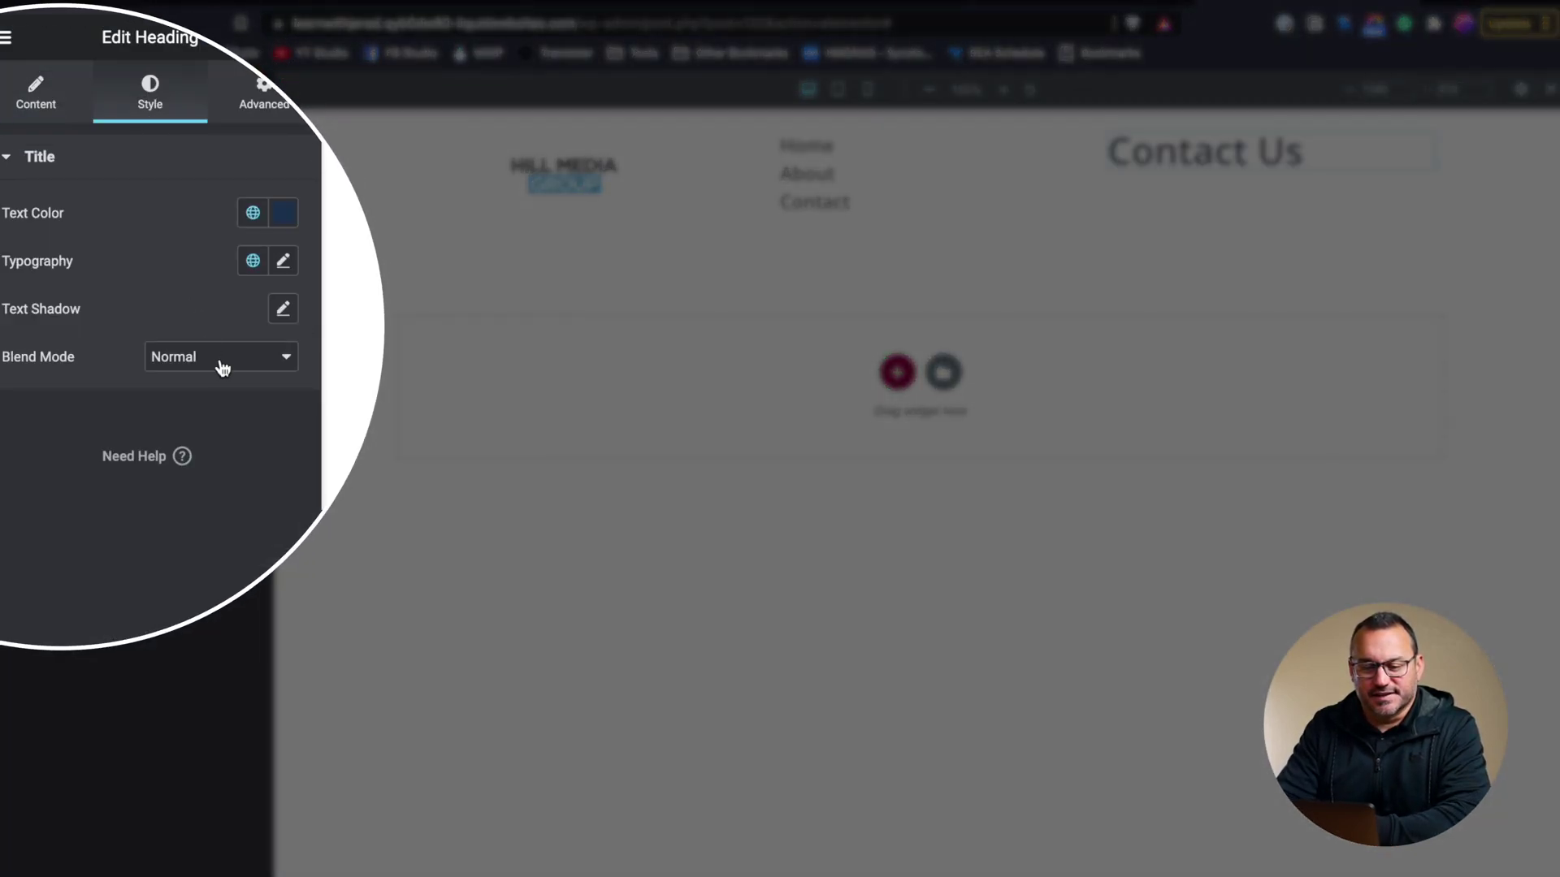
{"action": "left_click", "coordinate": [286, 262]}
{"action": "left_click_drag", "start_coordinate": [65, 447], "coordinate": [42, 449]}
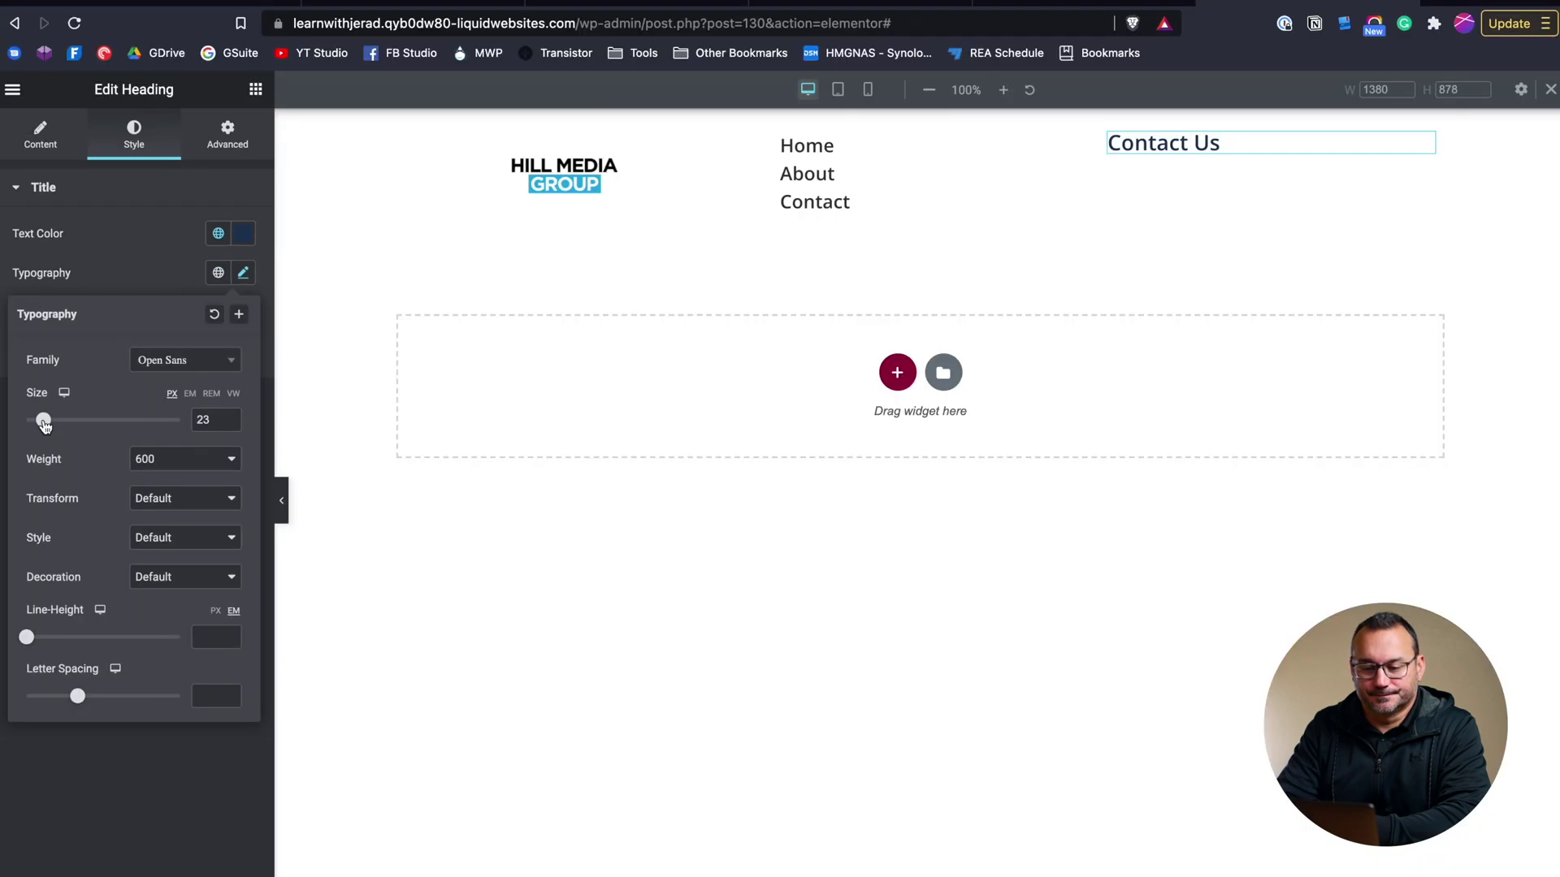
{"action": "left_click", "coordinate": [244, 416]}
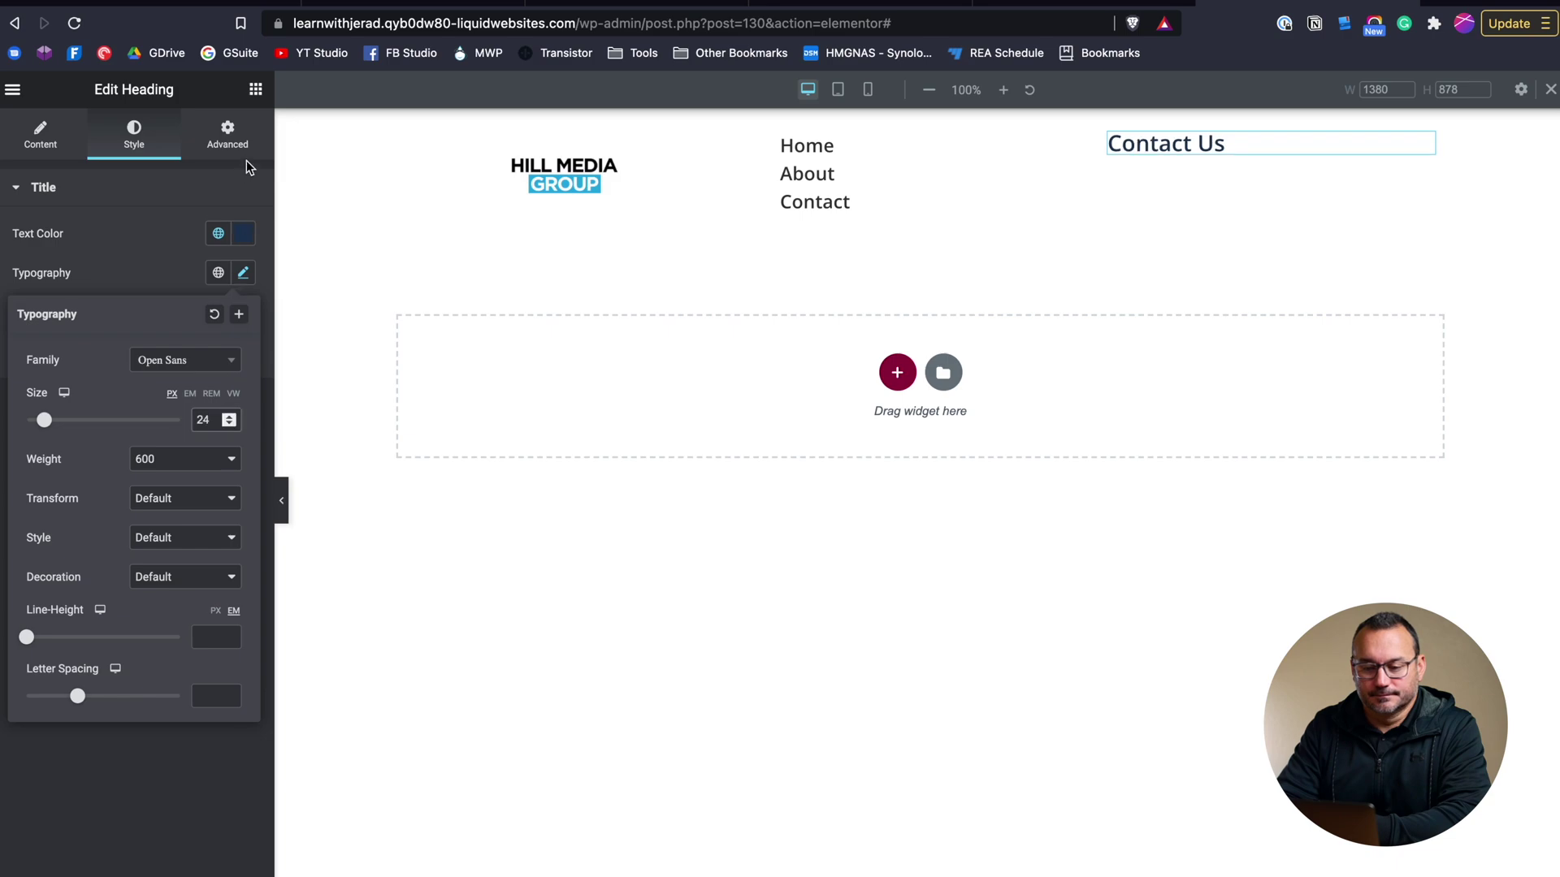
{"action": "left_click", "coordinate": [254, 89]}
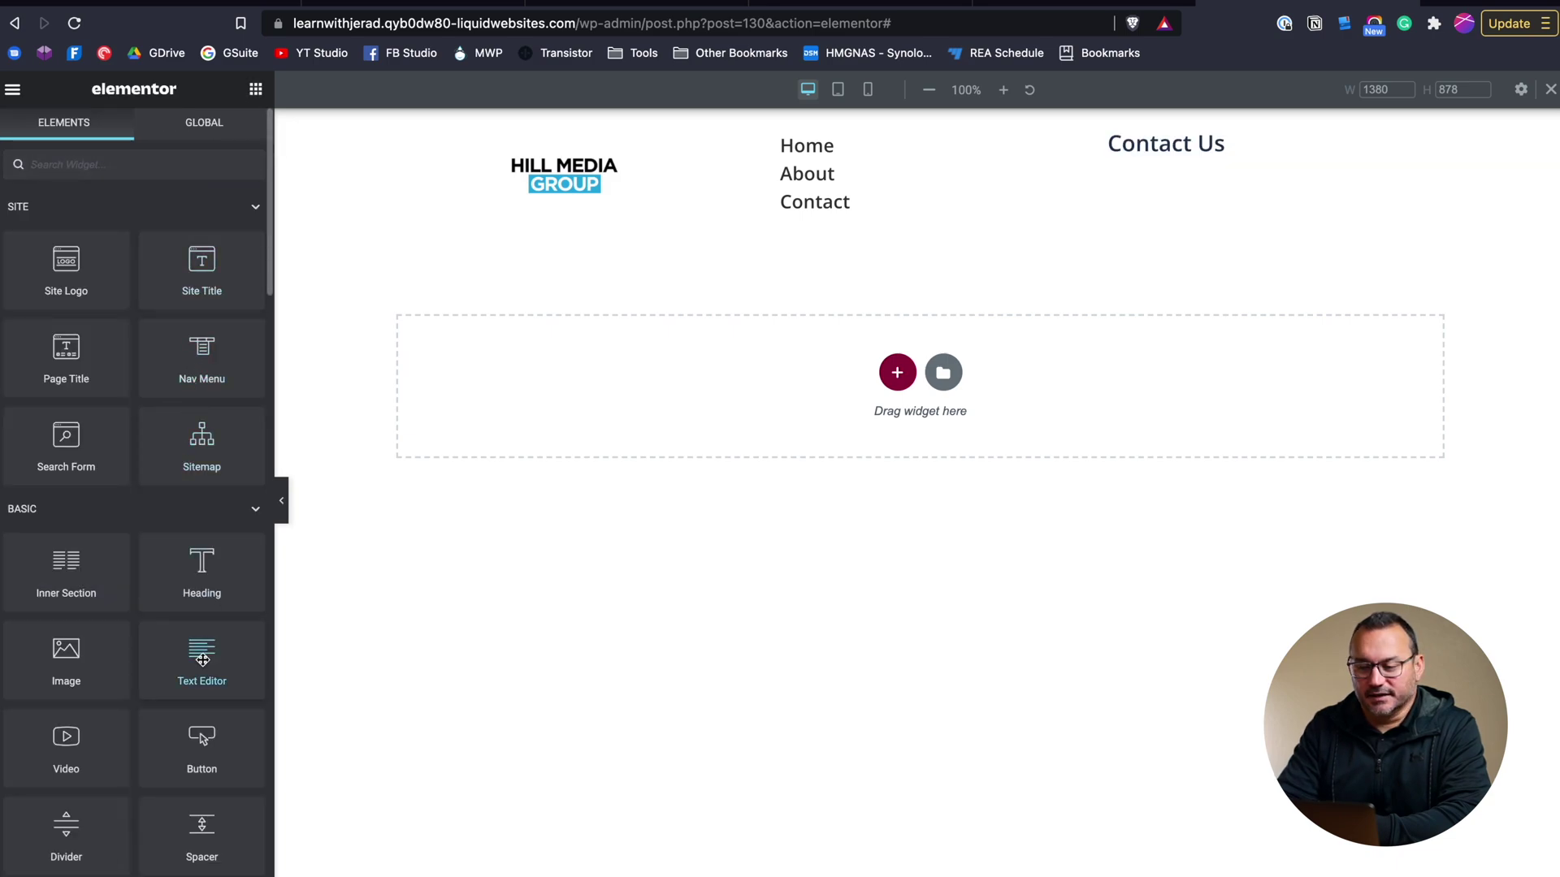
{"action": "left_click_drag", "start_coordinate": [200, 654], "coordinate": [1203, 159]}
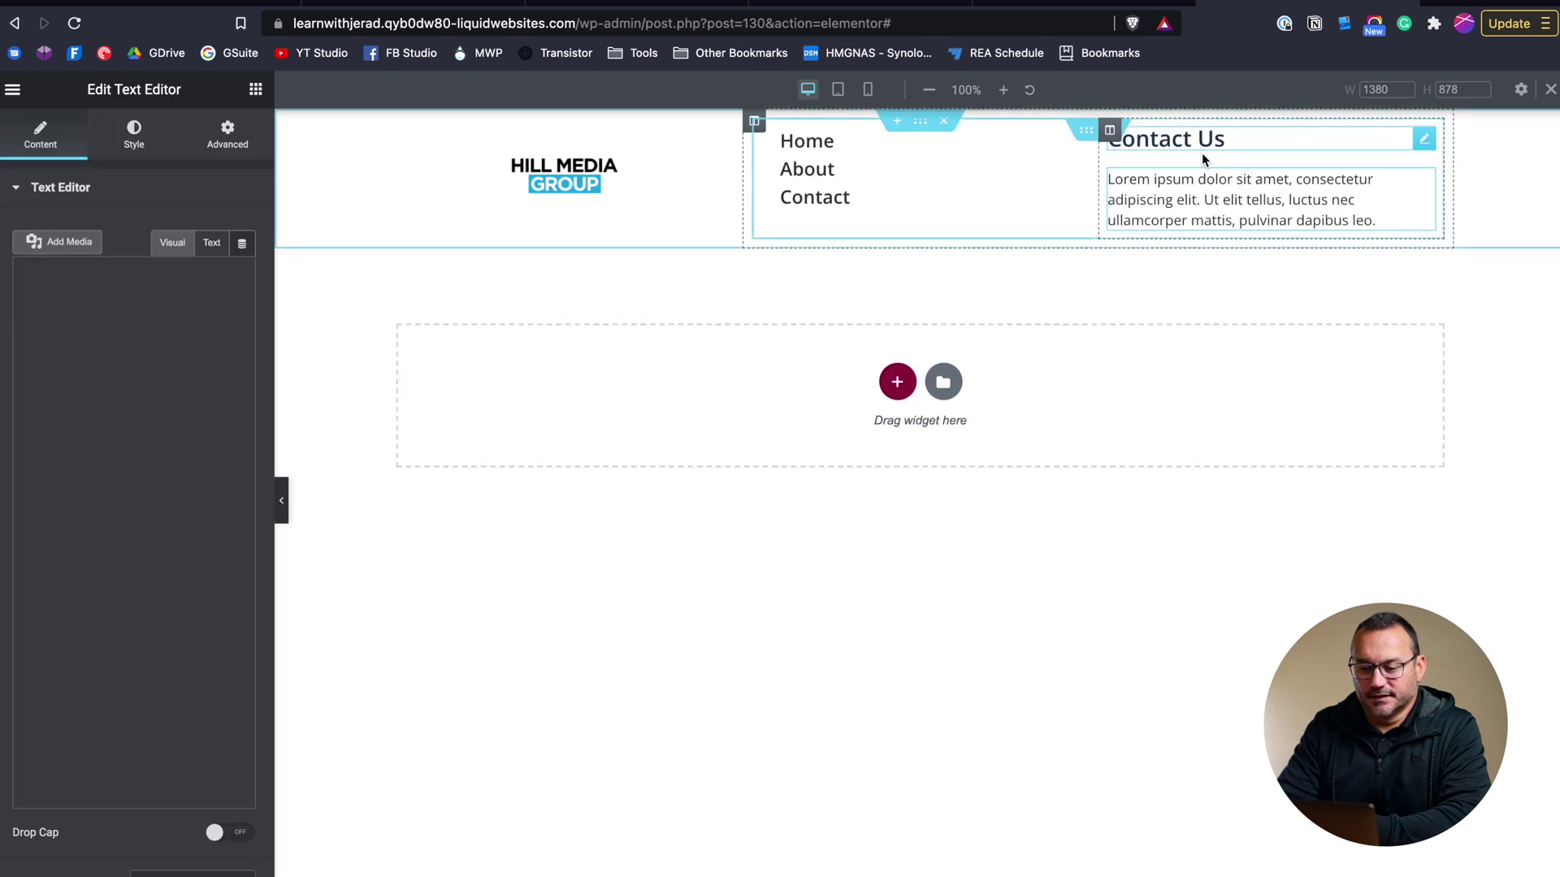
- Replace the Lorem ipsum under Contact Us with the pasted two-line street address and city/ZIP
{"action": "left_click", "coordinate": [132, 366]}
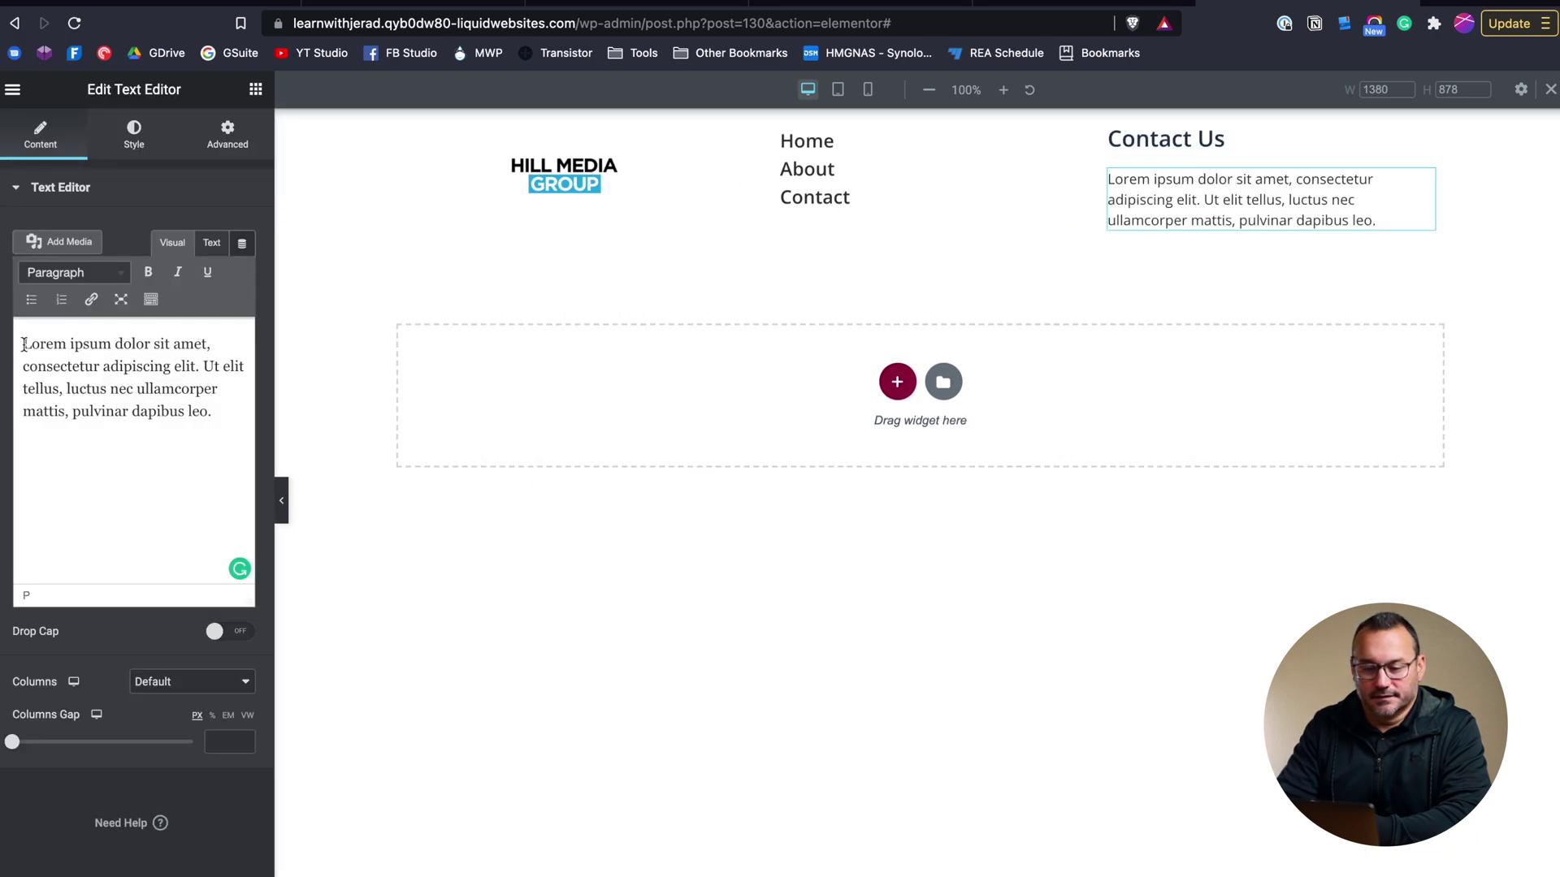
{"action": "key", "text": "ctrl+a"}
{"action": "type", "text": "123 ABC Street Kalispell, MT 59901"}
{"action": "left_click", "coordinate": [572, 755]}
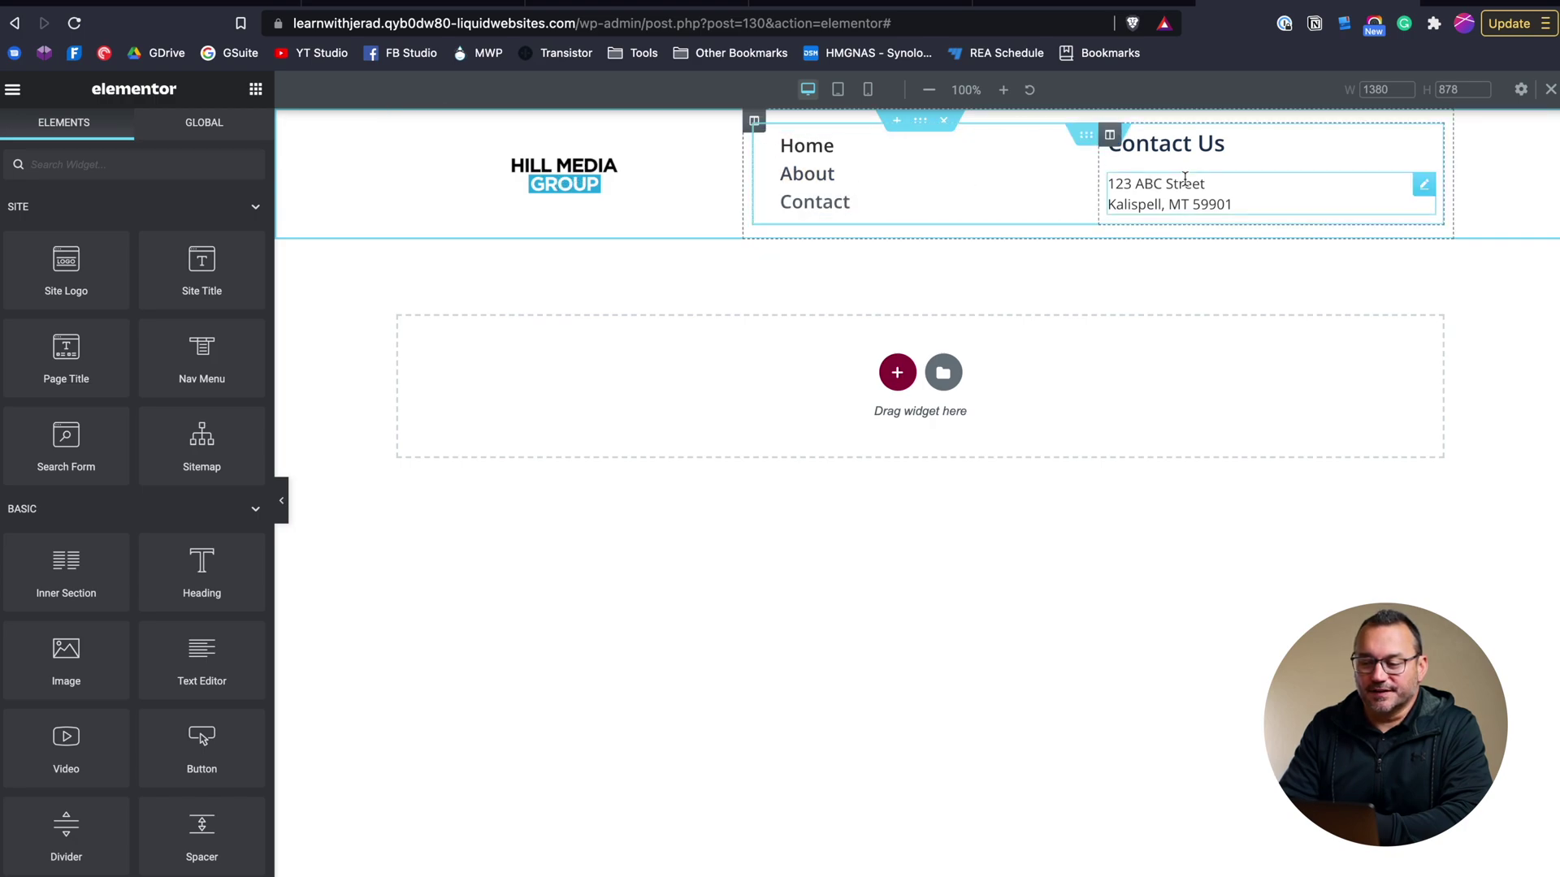
{"action": "left_click", "coordinate": [669, 195]}
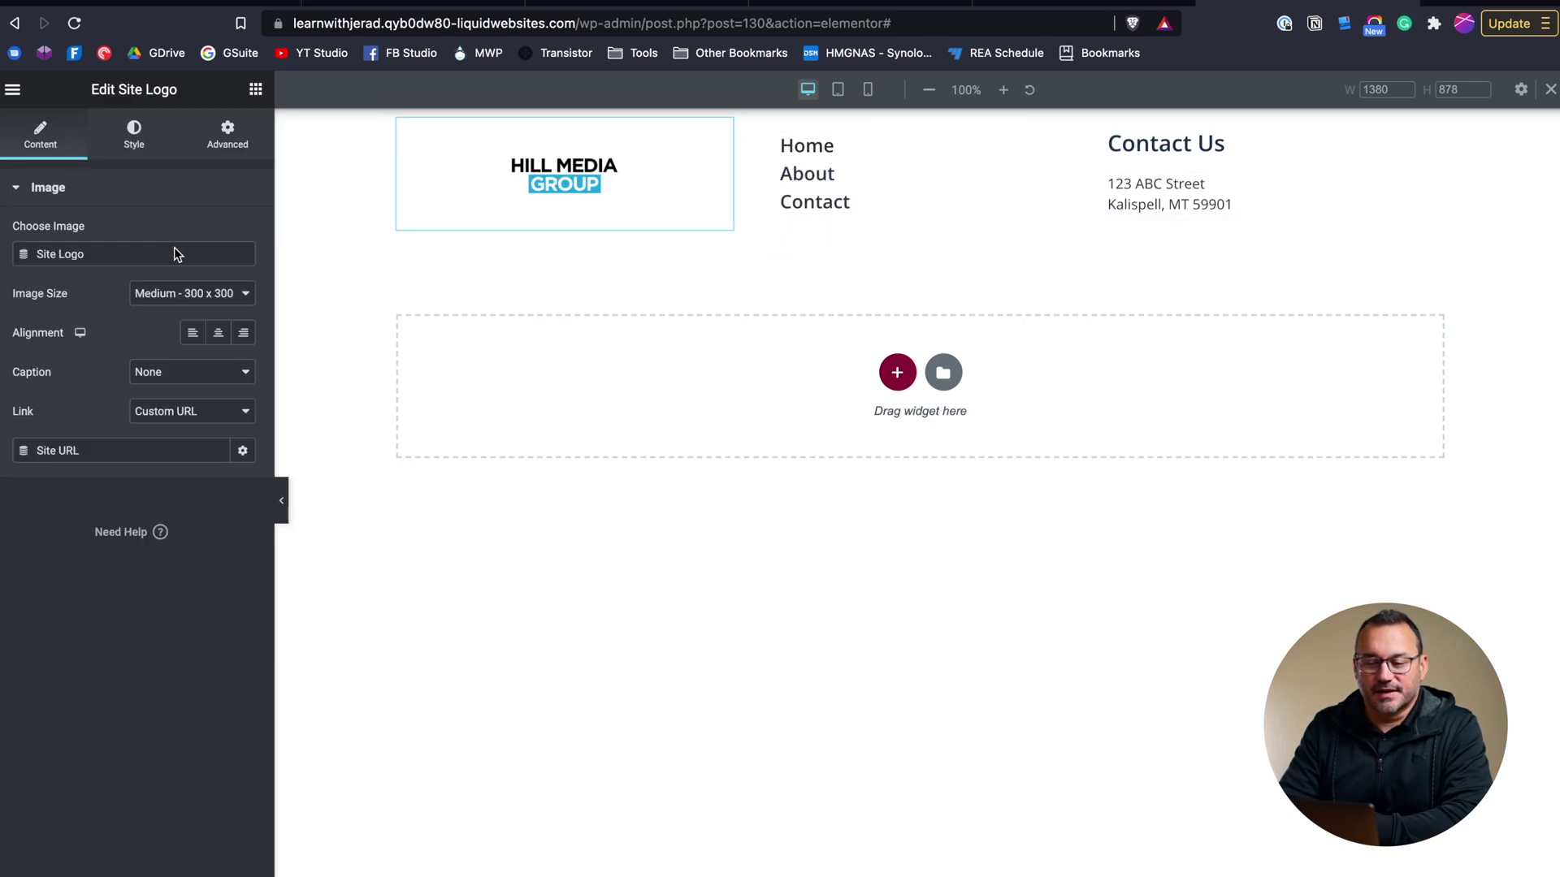
- Left-align the HILL MEDIA GROUP logo and close the responsive device toolbar
{"action": "left_click", "coordinate": [190, 333]}
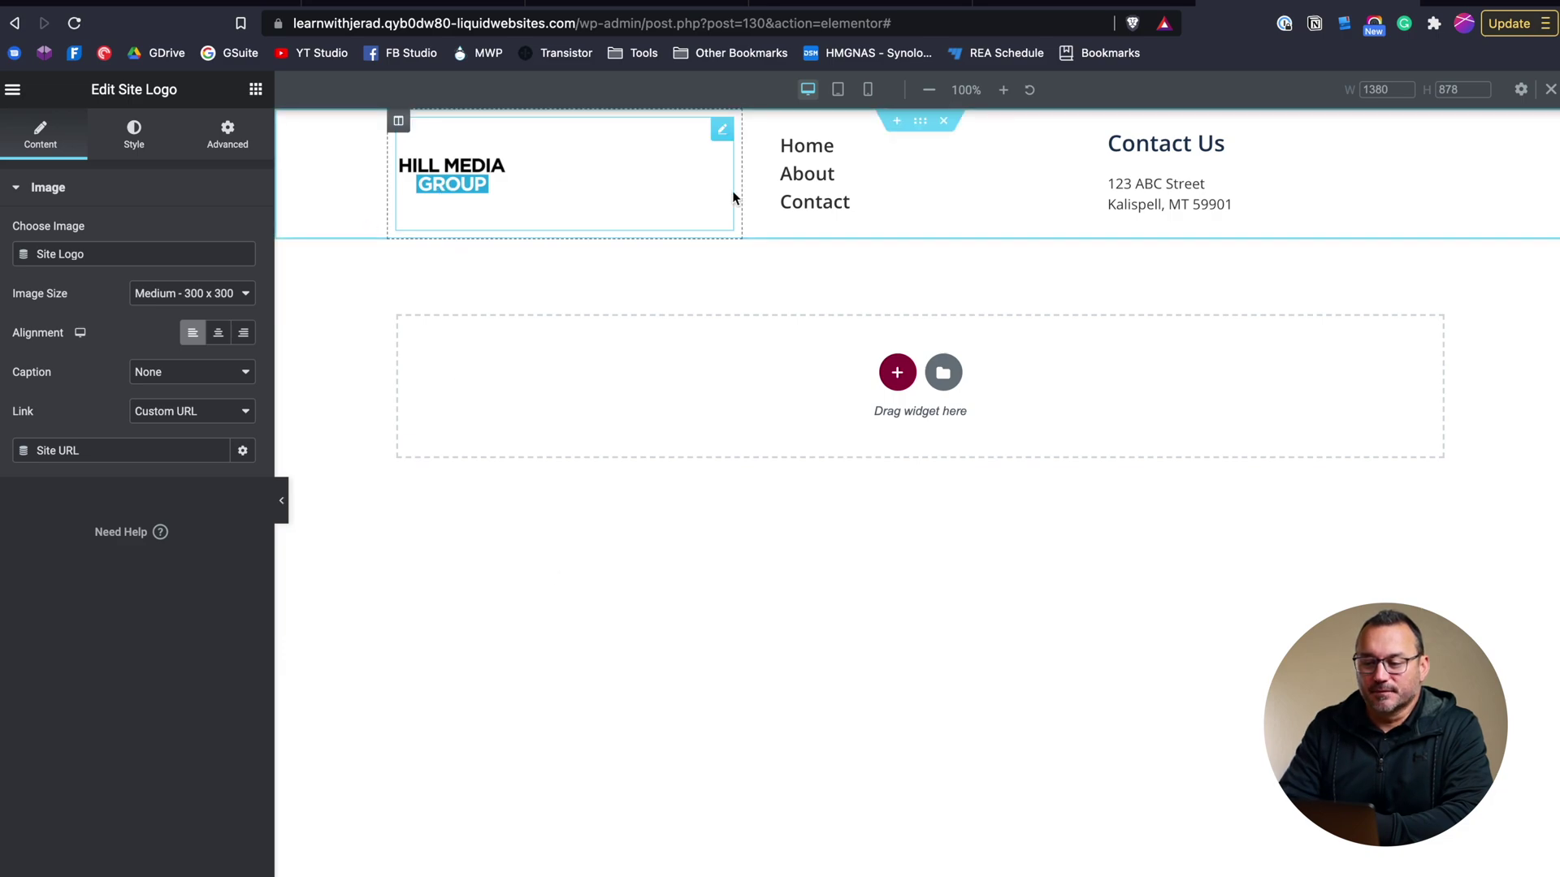
{"action": "left_click", "coordinate": [1550, 89]}
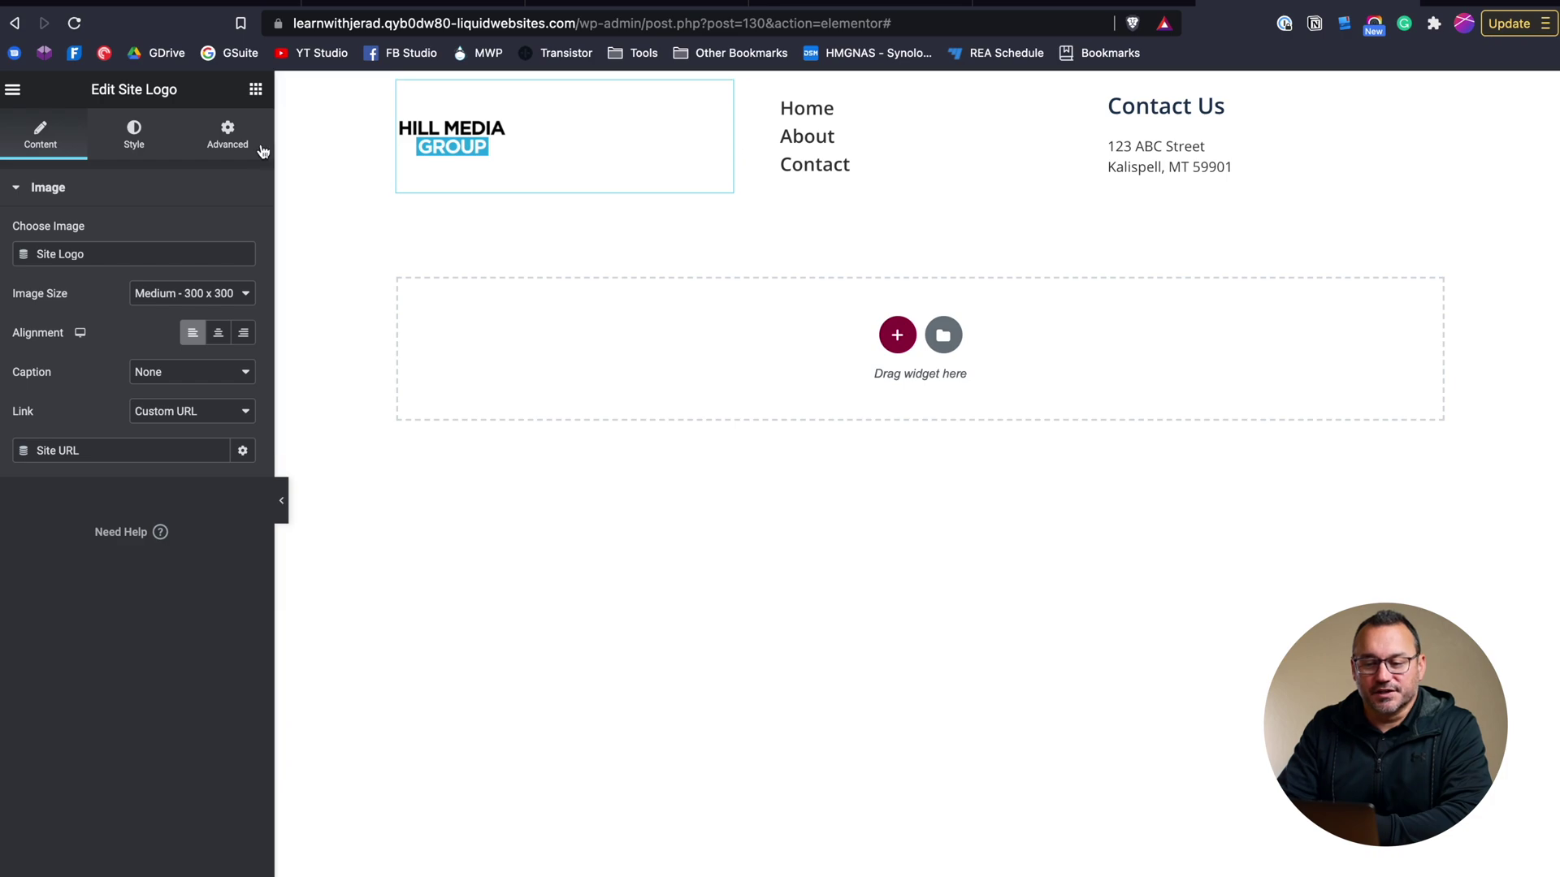
- Give the footer section a solid border with unlinked widths, only the top set to 2
{"action": "left_click", "coordinate": [919, 85]}
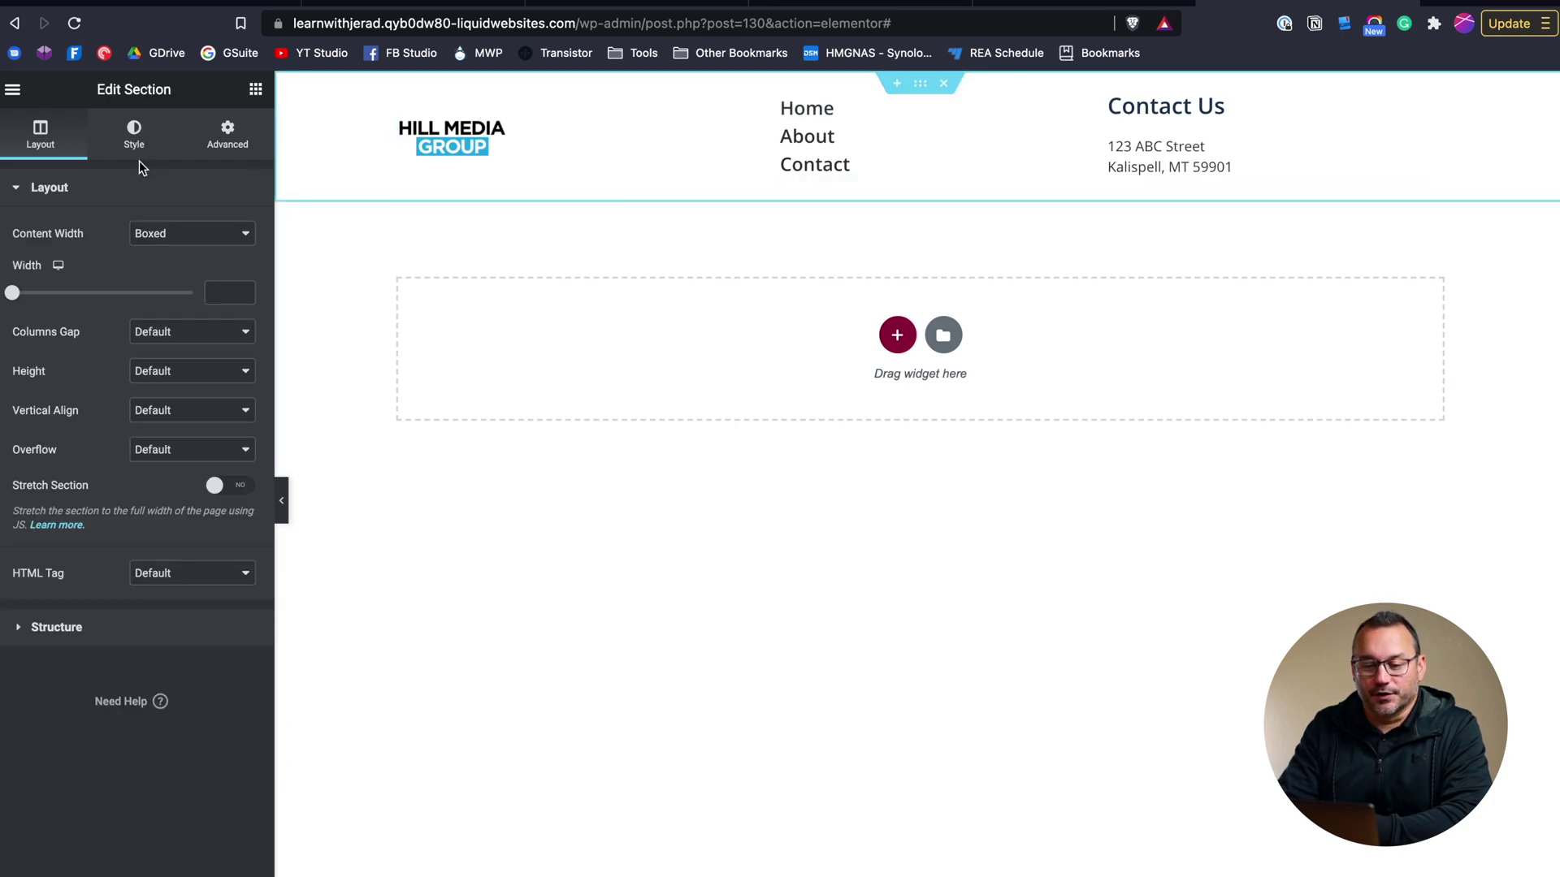
{"action": "left_click", "coordinate": [126, 128]}
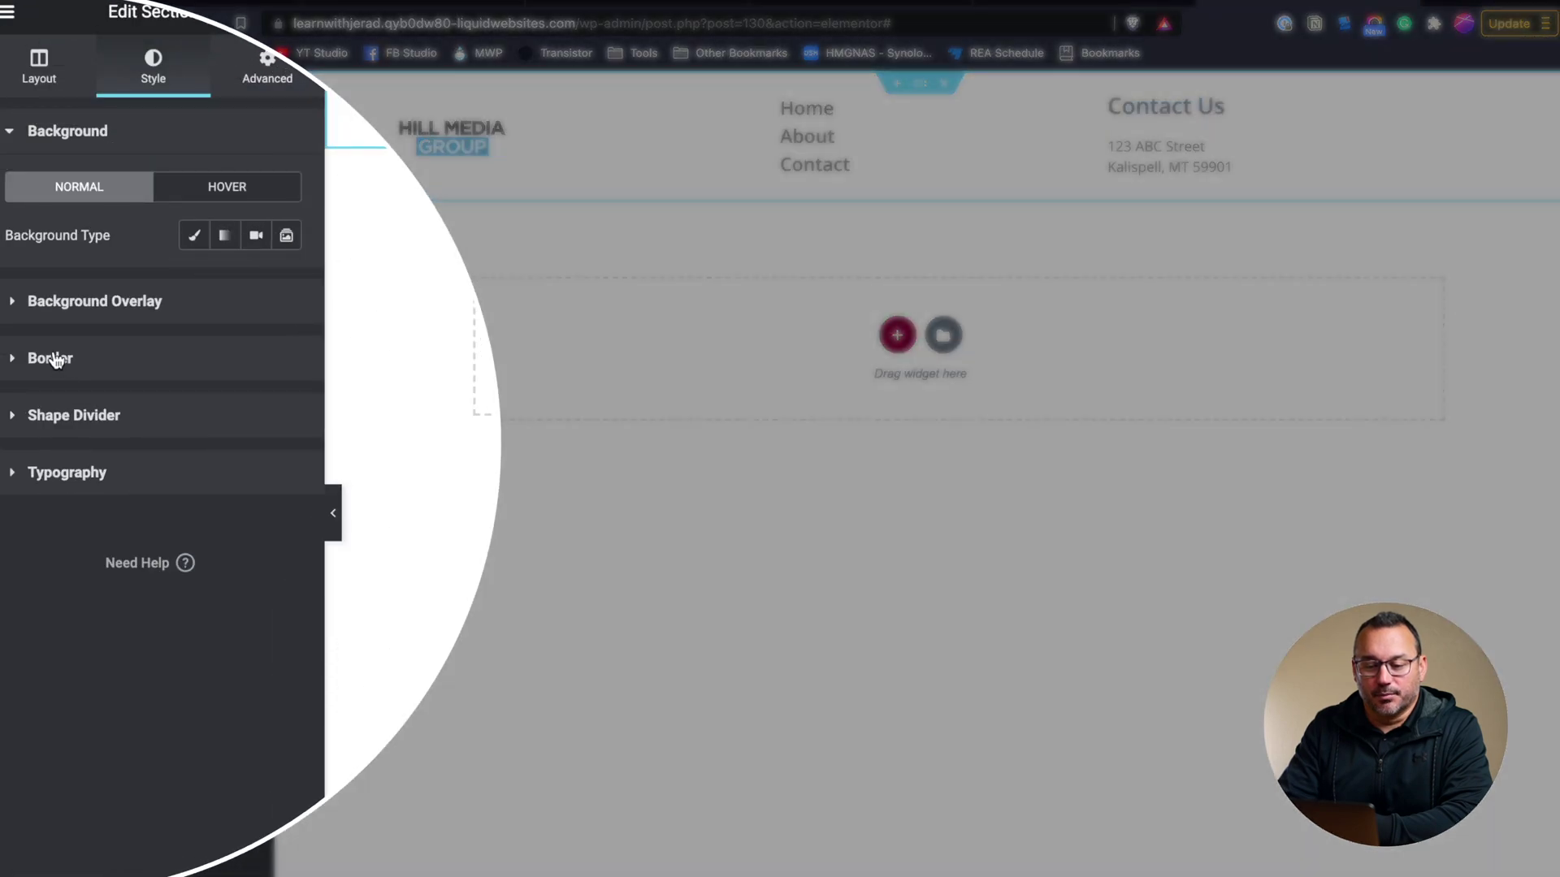
{"action": "left_click", "coordinate": [47, 374]}
{"action": "left_click", "coordinate": [177, 358]}
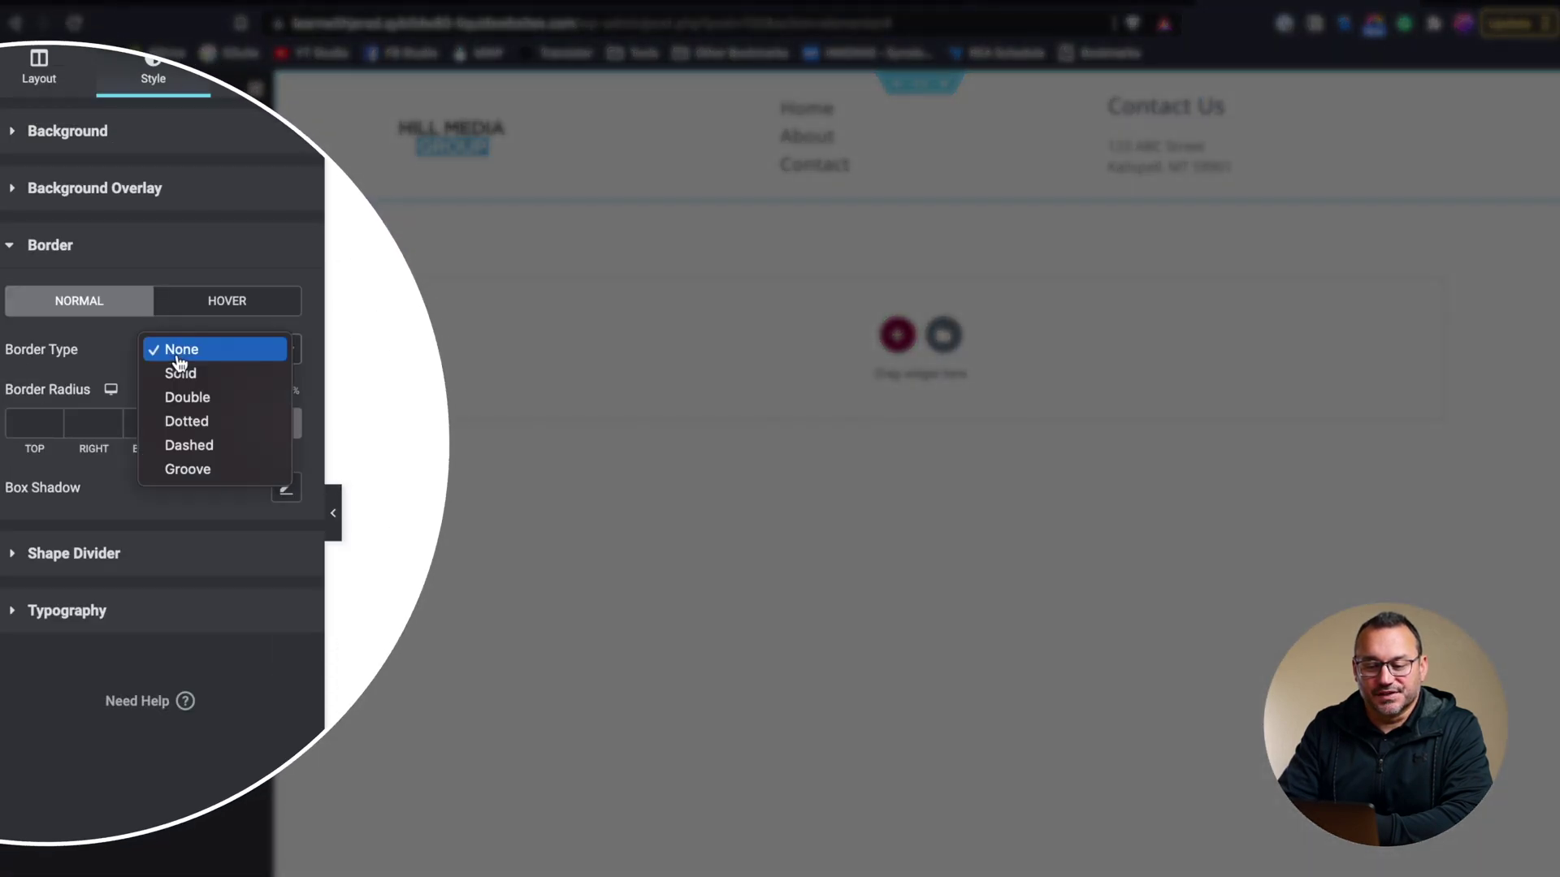
{"action": "left_click", "coordinate": [179, 372]}
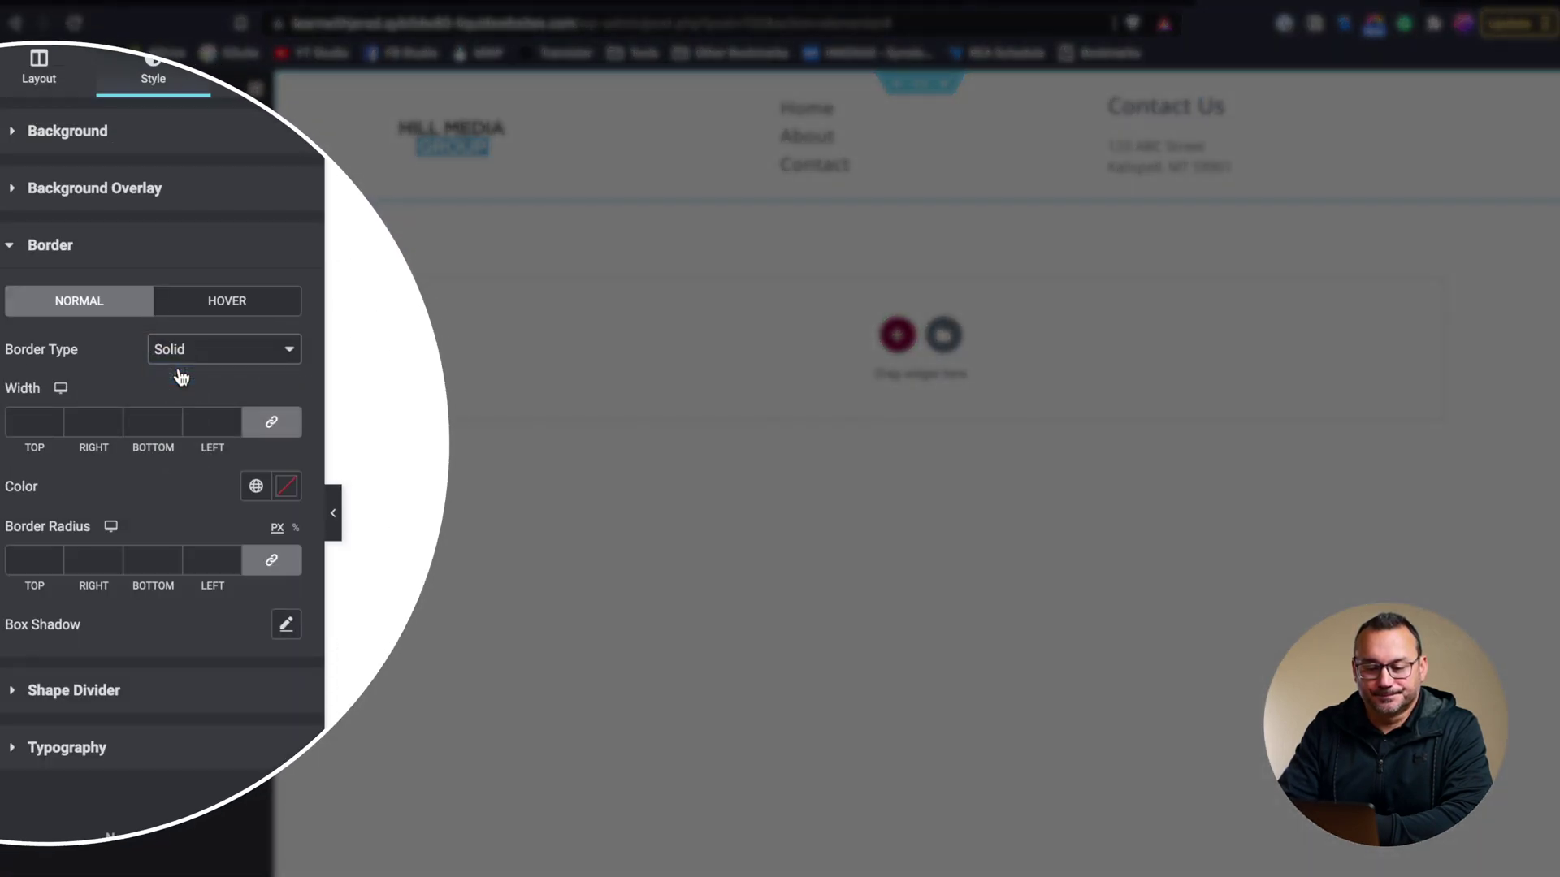
{"action": "left_click", "coordinate": [272, 424]}
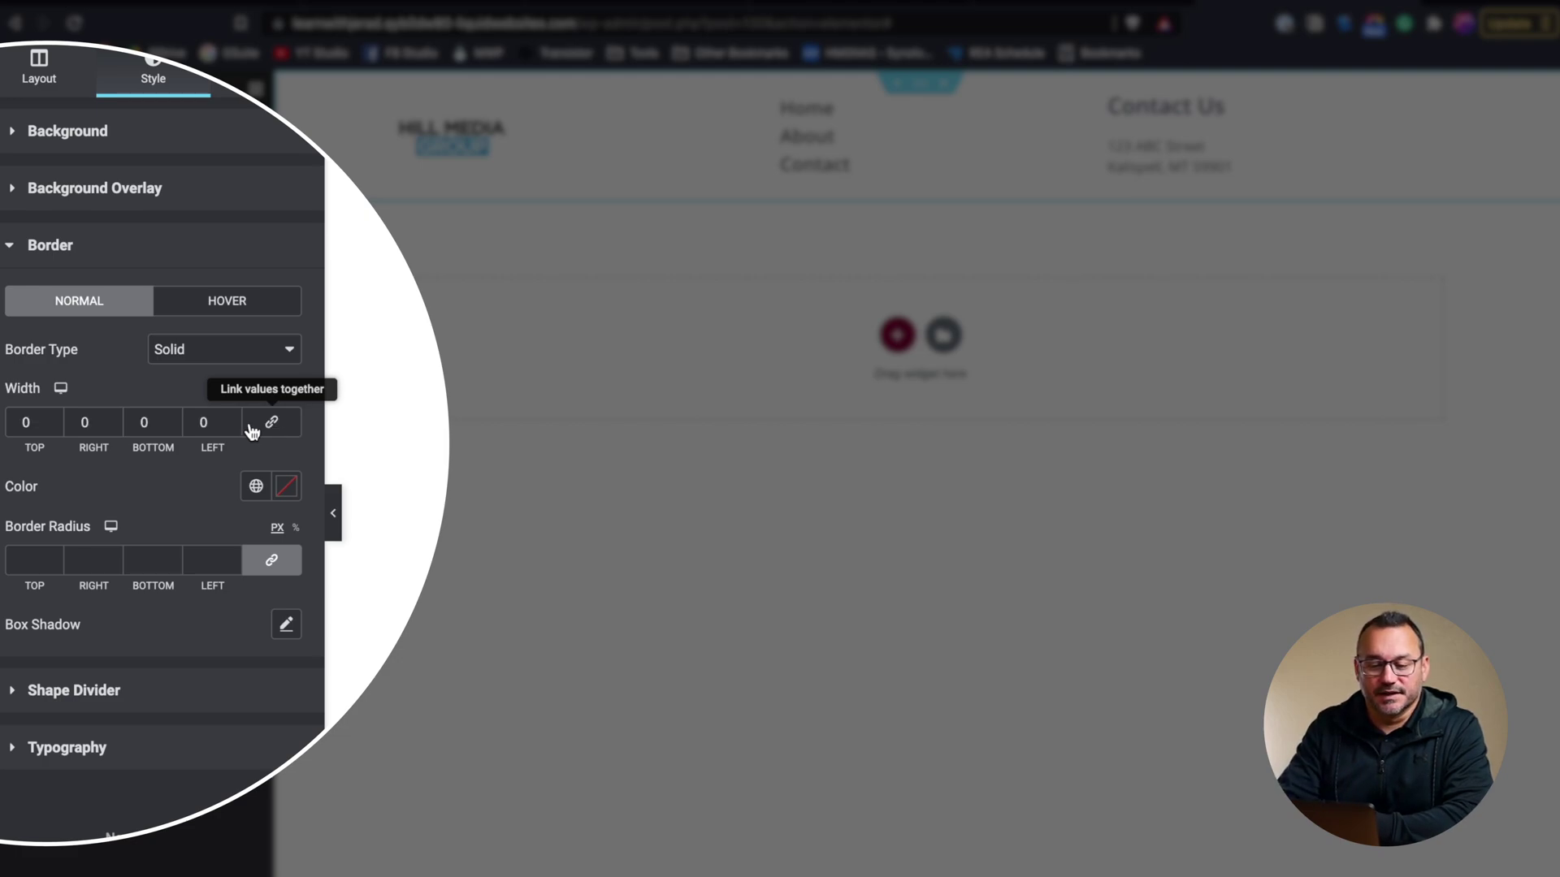
{"action": "double_click", "coordinate": [49, 420]}
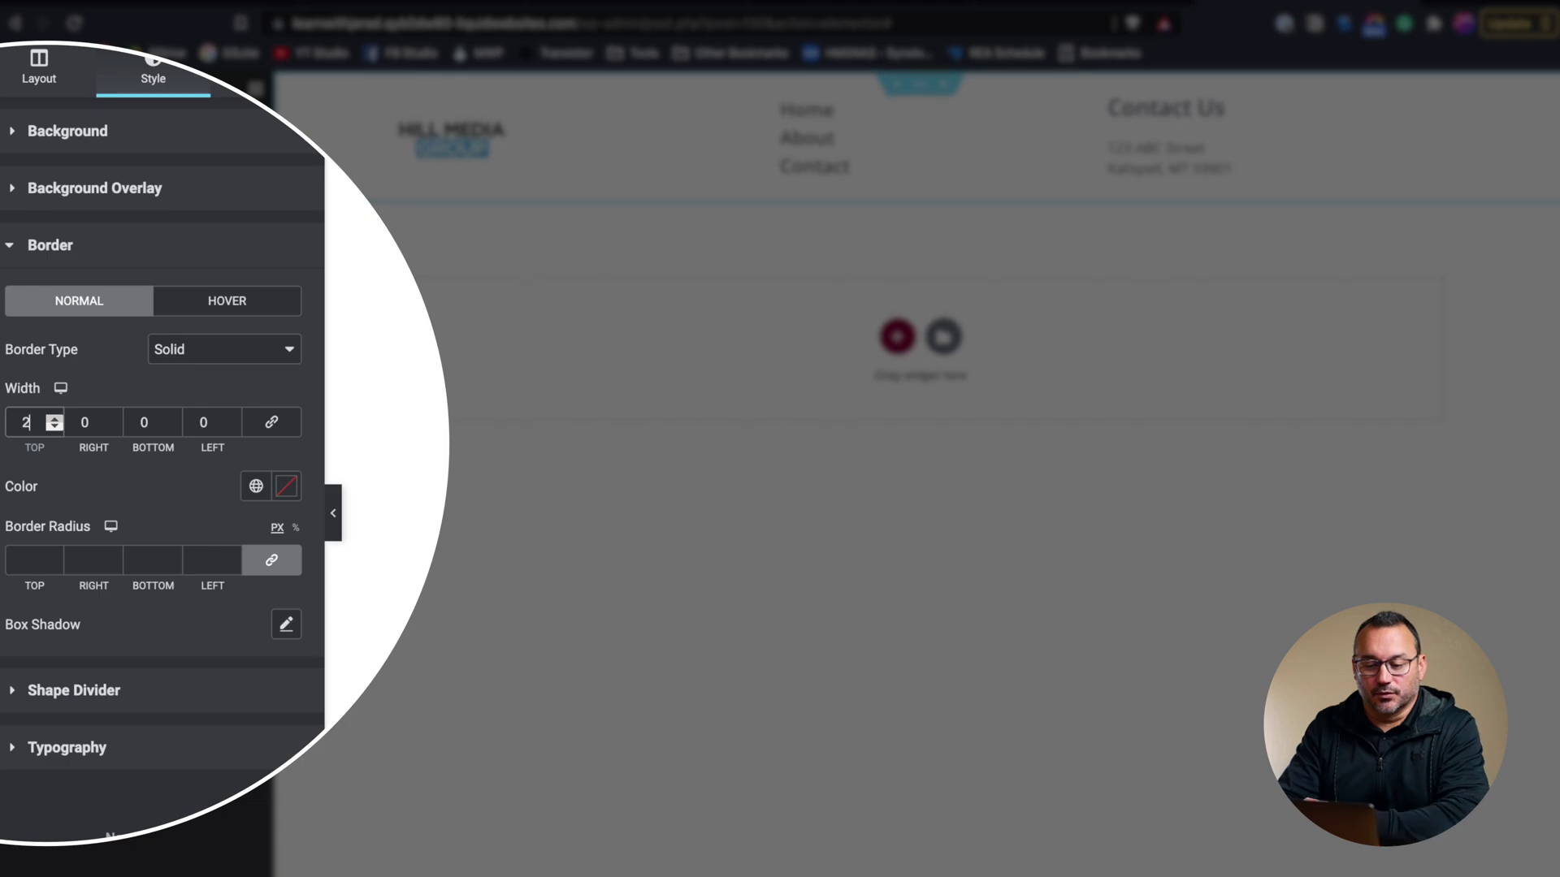
{"action": "type", "text": "2"}
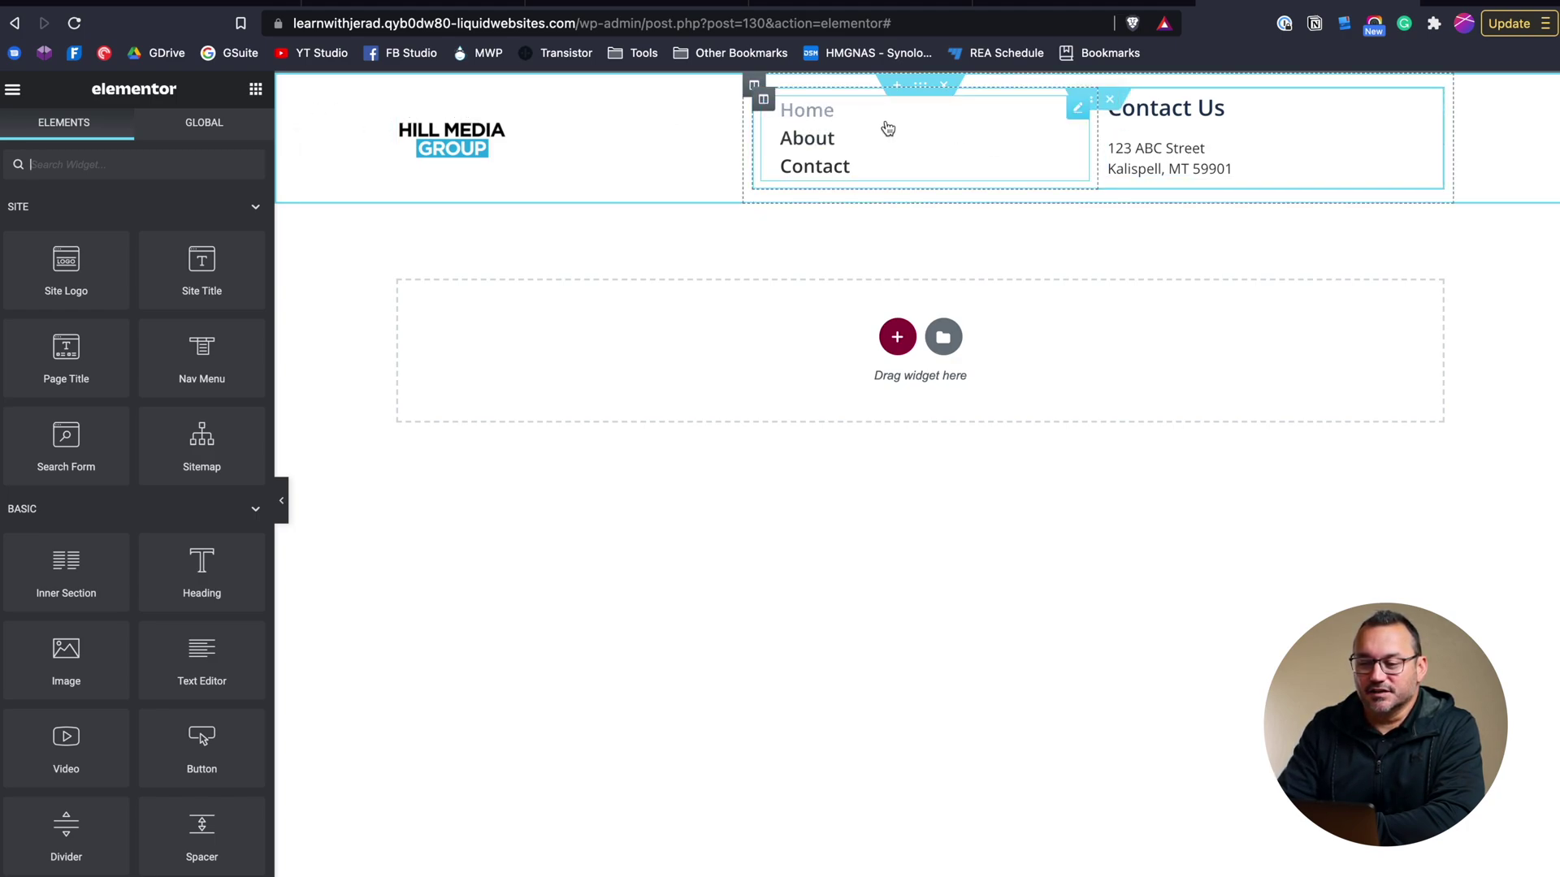
- Set the menu-and-Contact-Us column's classic background color to light gray #E4E4E4
{"action": "left_click", "coordinate": [753, 84]}
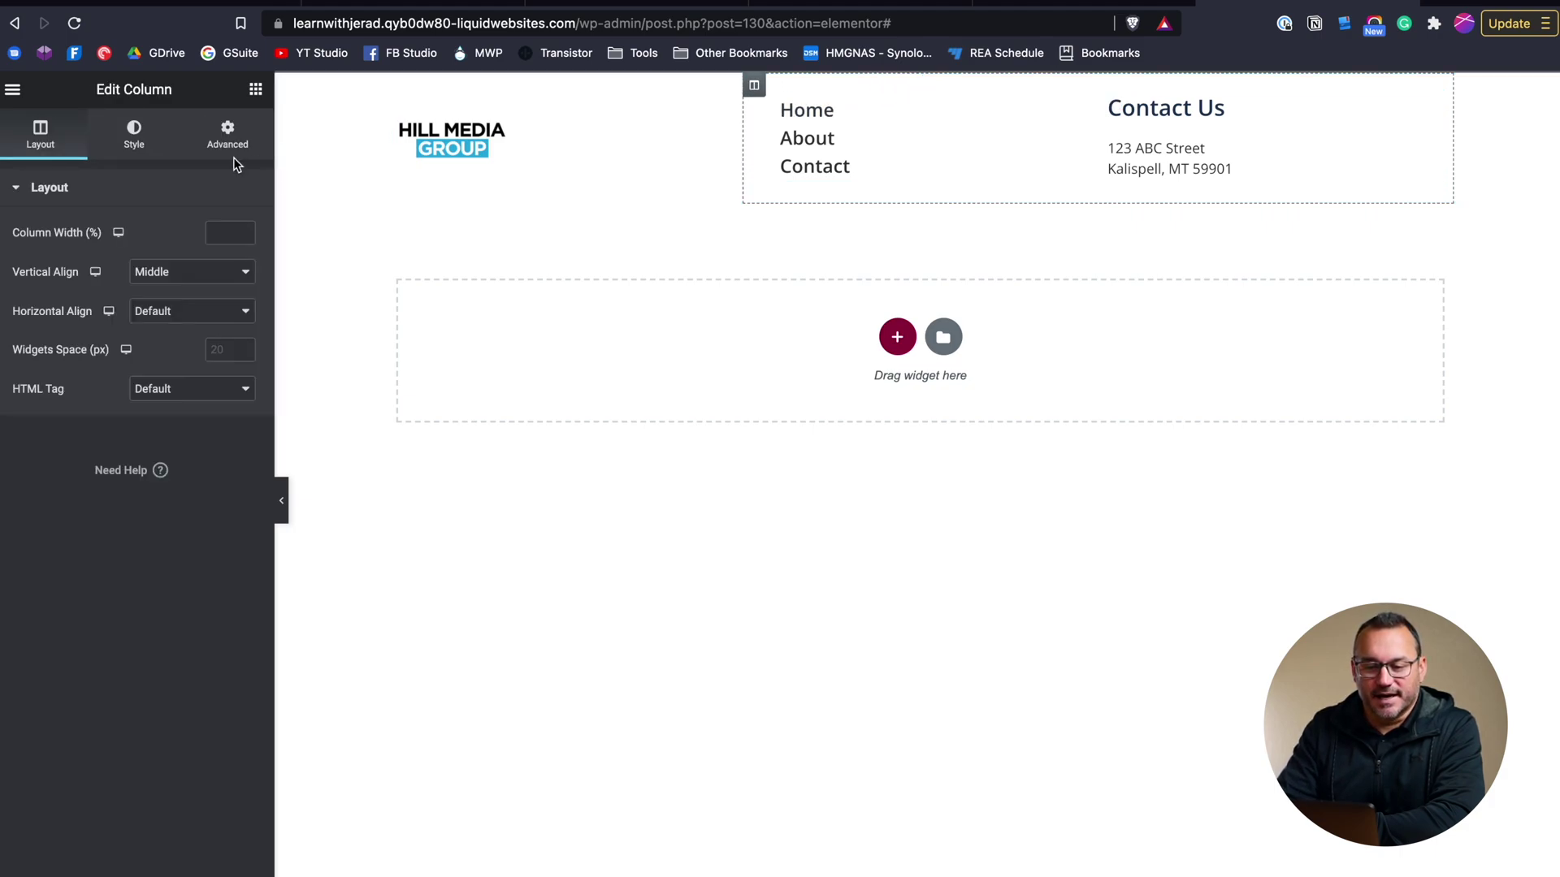
{"action": "left_click", "coordinate": [135, 138]}
{"action": "left_click", "coordinate": [195, 272]}
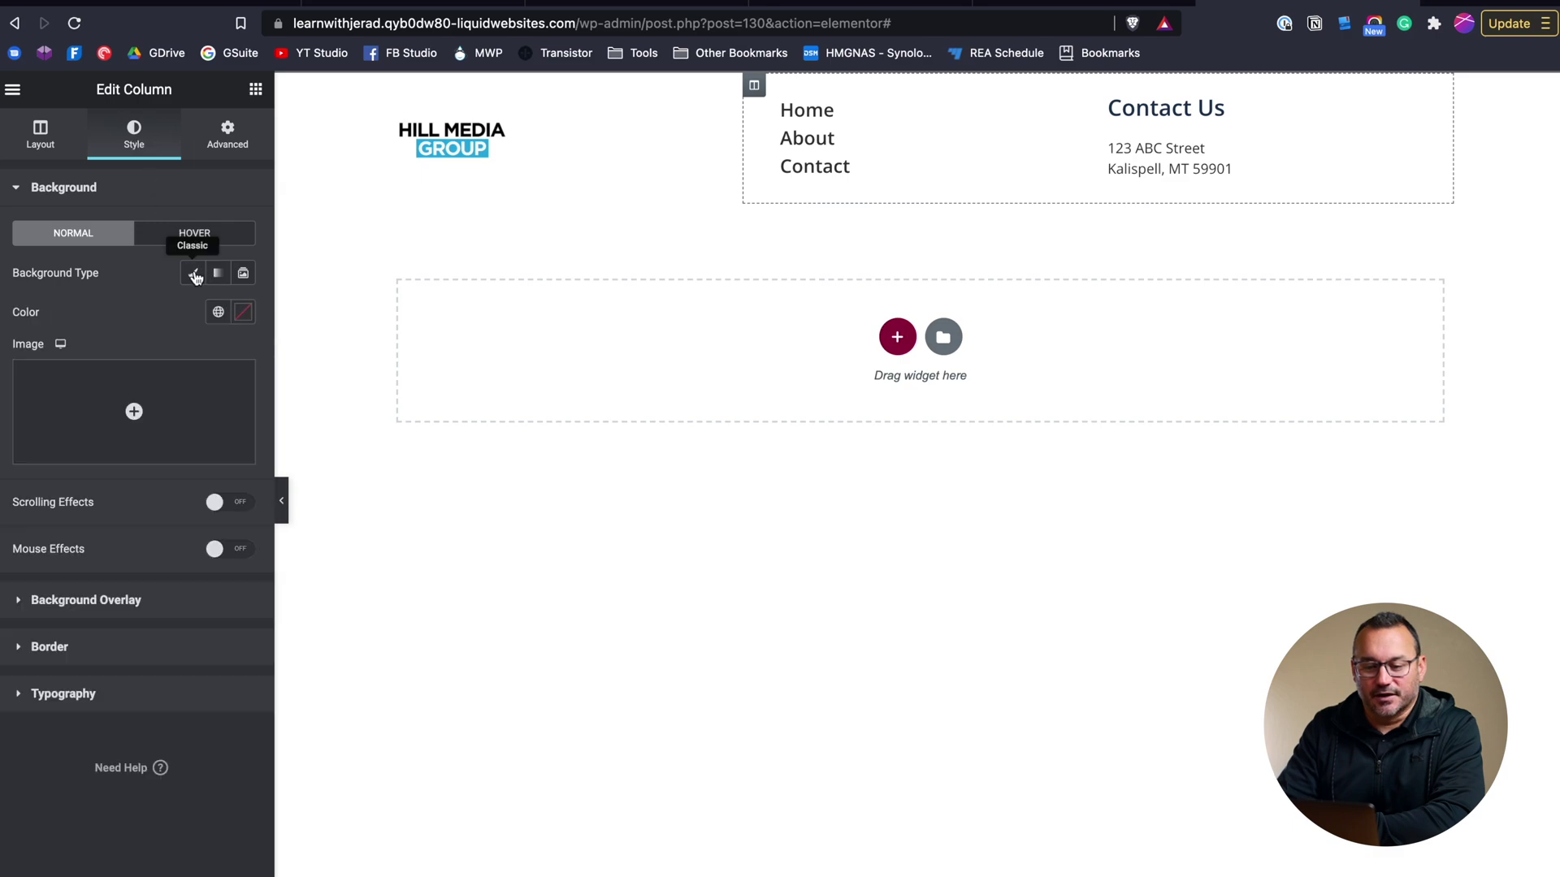
{"action": "left_click", "coordinate": [244, 315]}
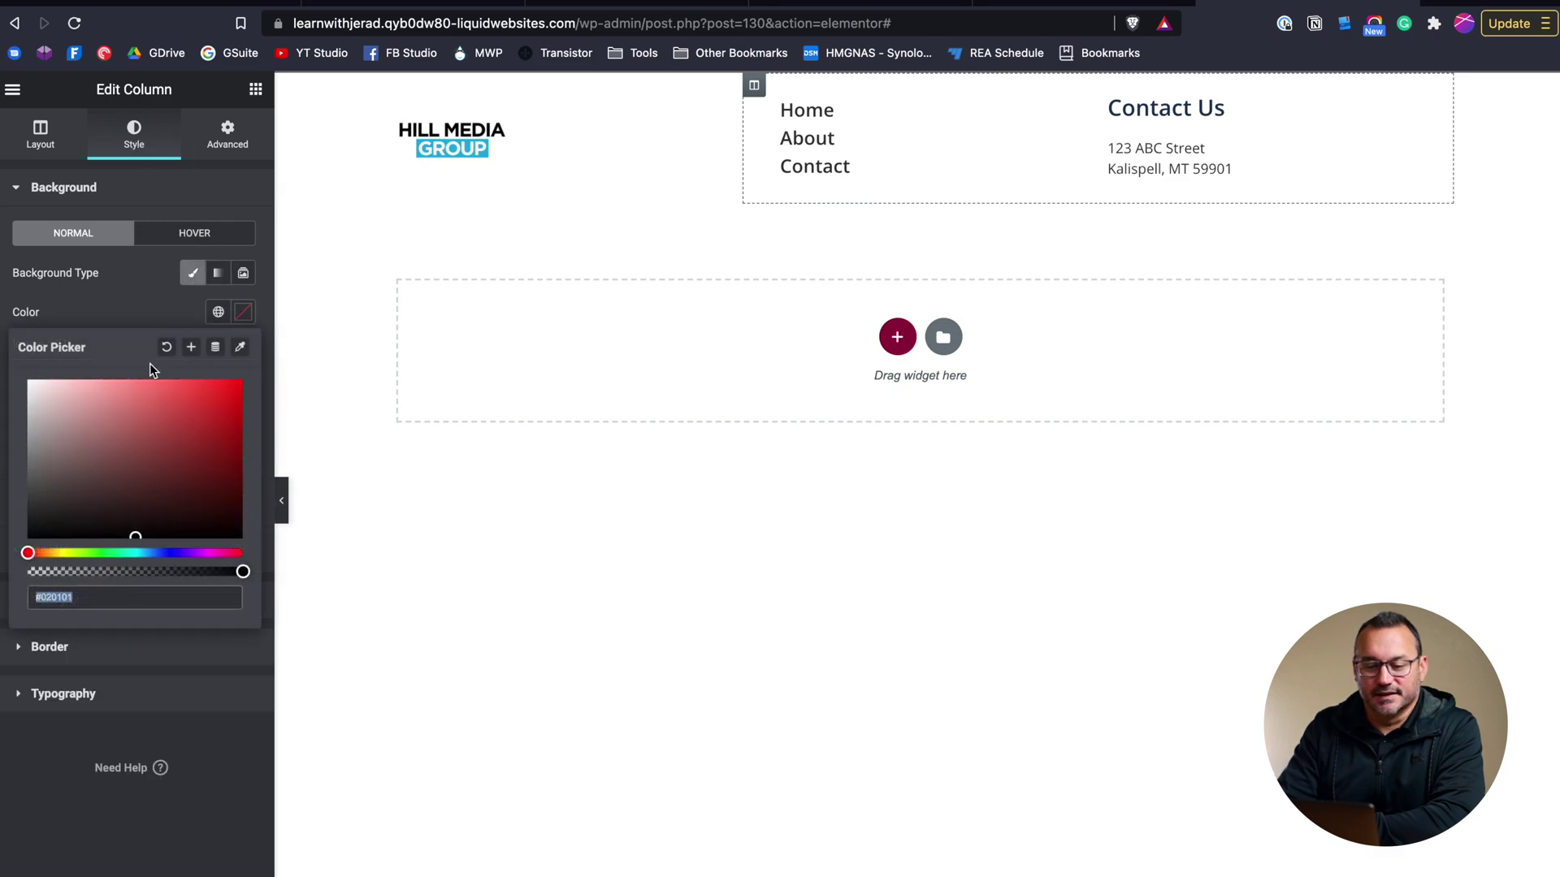
{"action": "left_click_drag", "start_coordinate": [50, 450], "coordinate": [2, 400]}
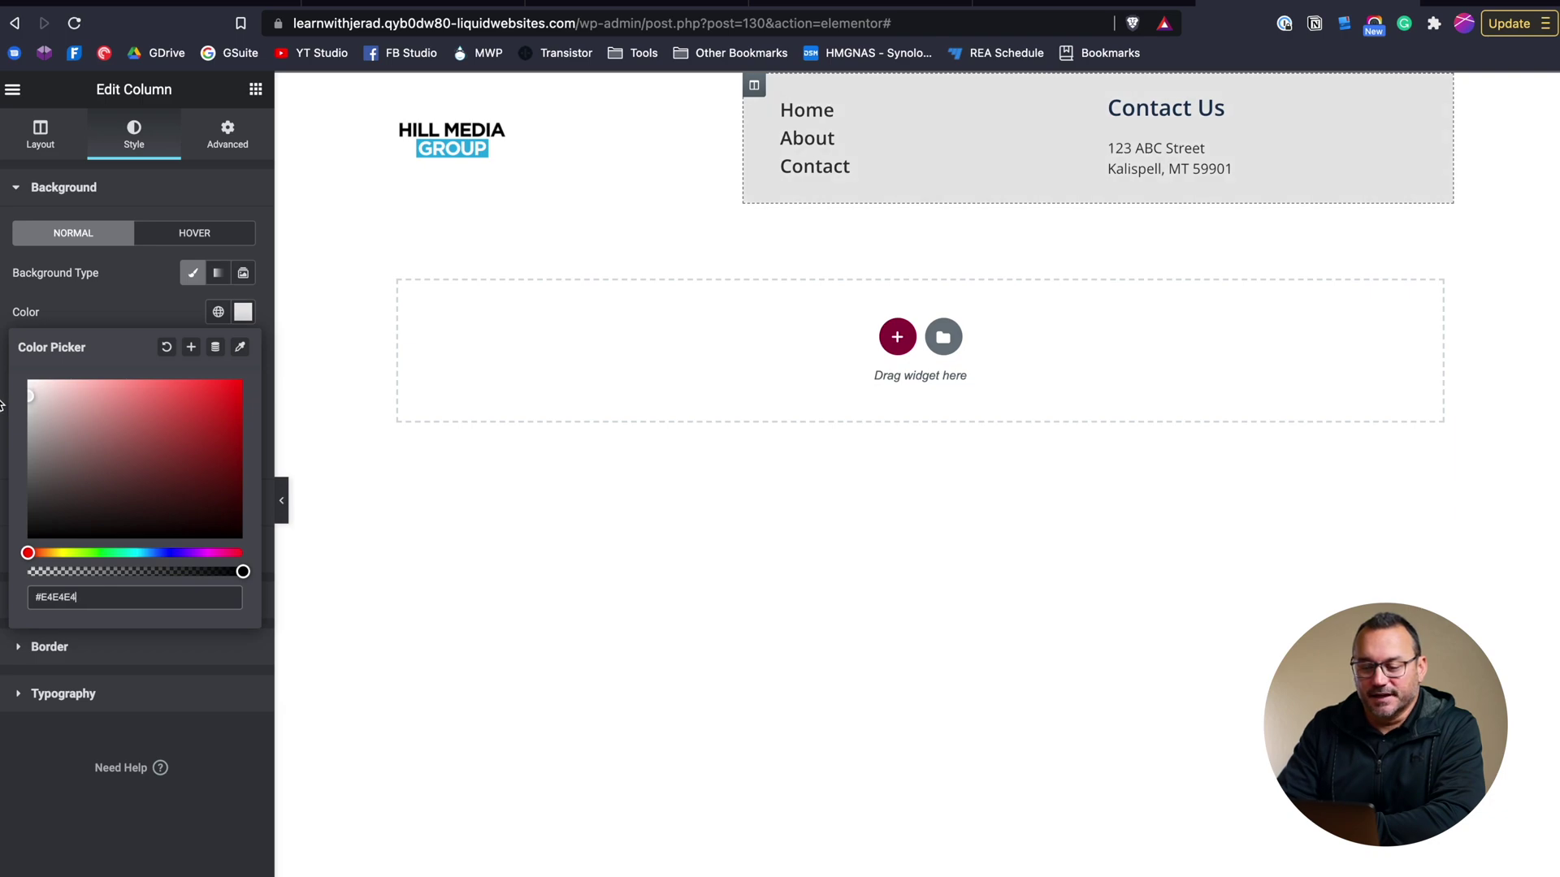
{"action": "left_click", "coordinate": [350, 559]}
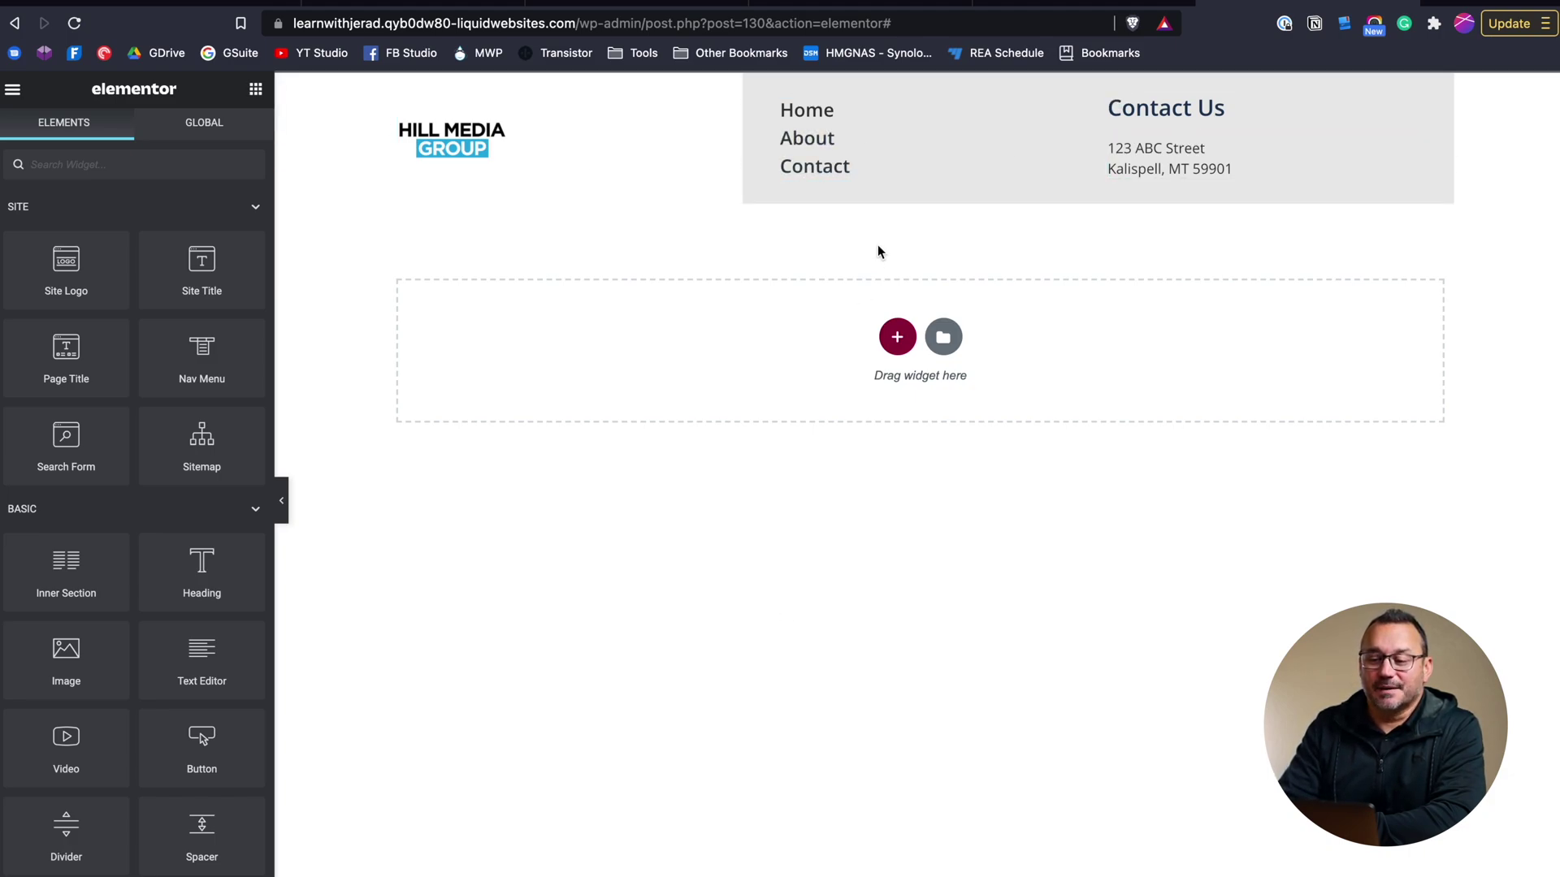
- Set the Site Logo alignment to Center
{"action": "left_click", "coordinate": [467, 146]}
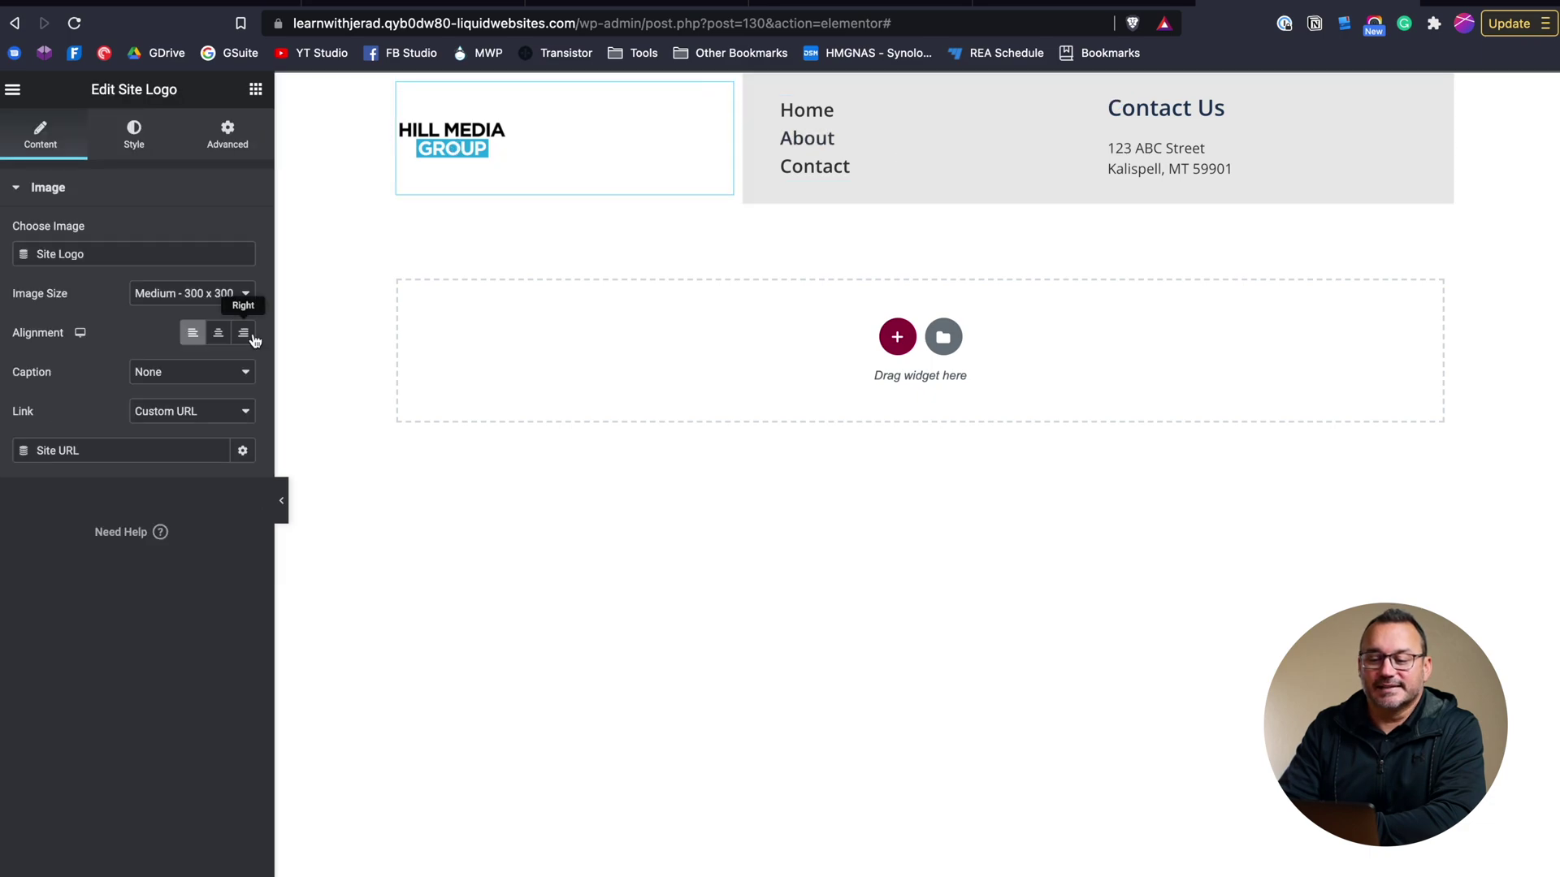
{"action": "left_click", "coordinate": [217, 333]}
{"action": "left_click", "coordinate": [486, 560]}
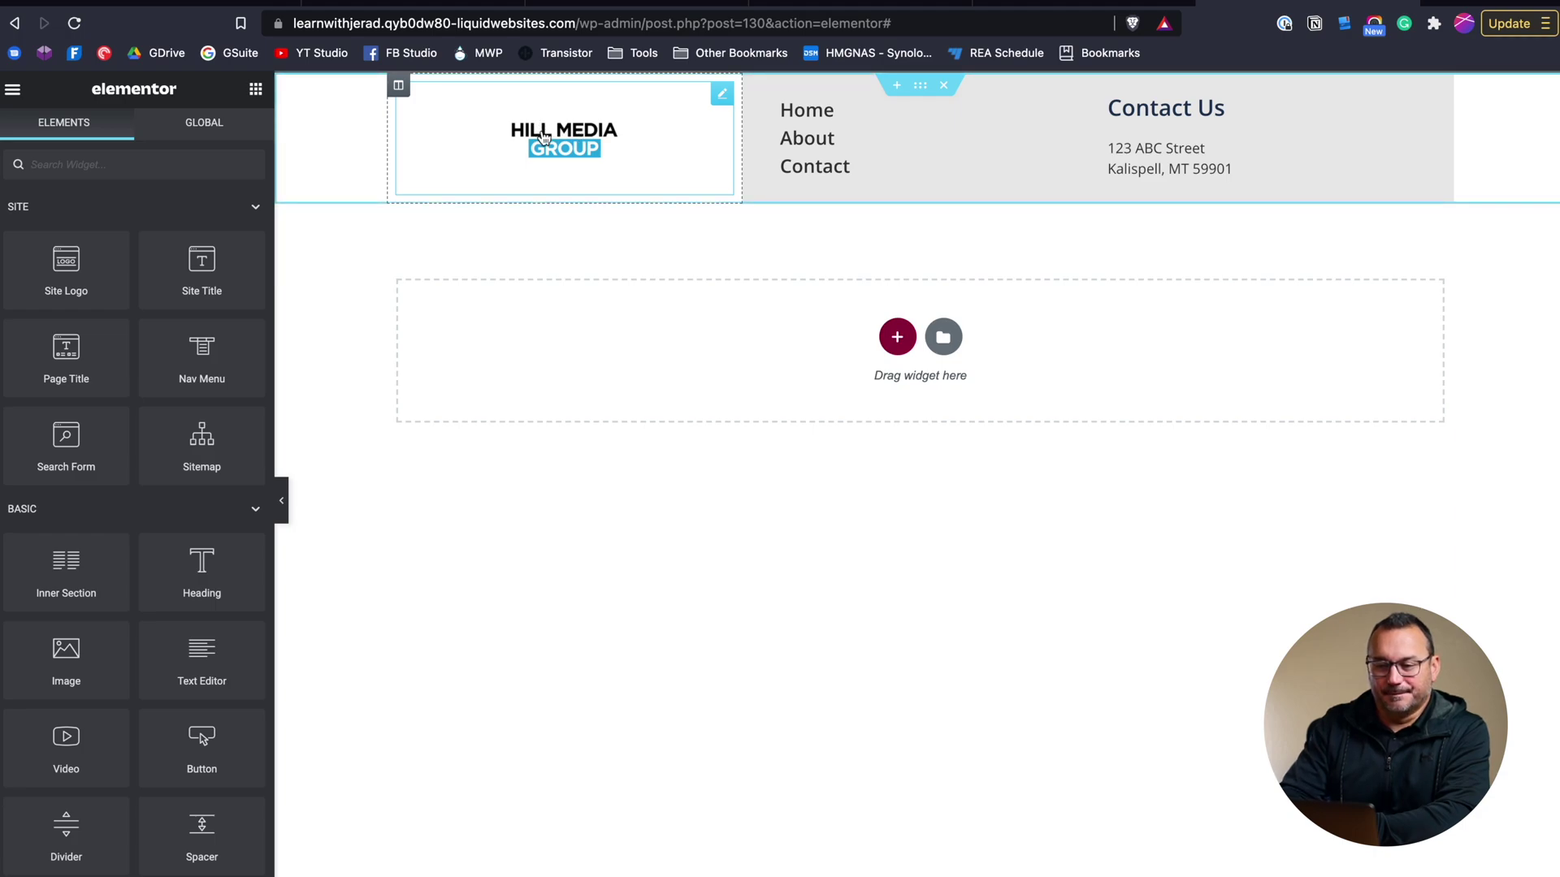
- Change the footer section's Content Width to Full Width
{"action": "left_click", "coordinate": [920, 84]}
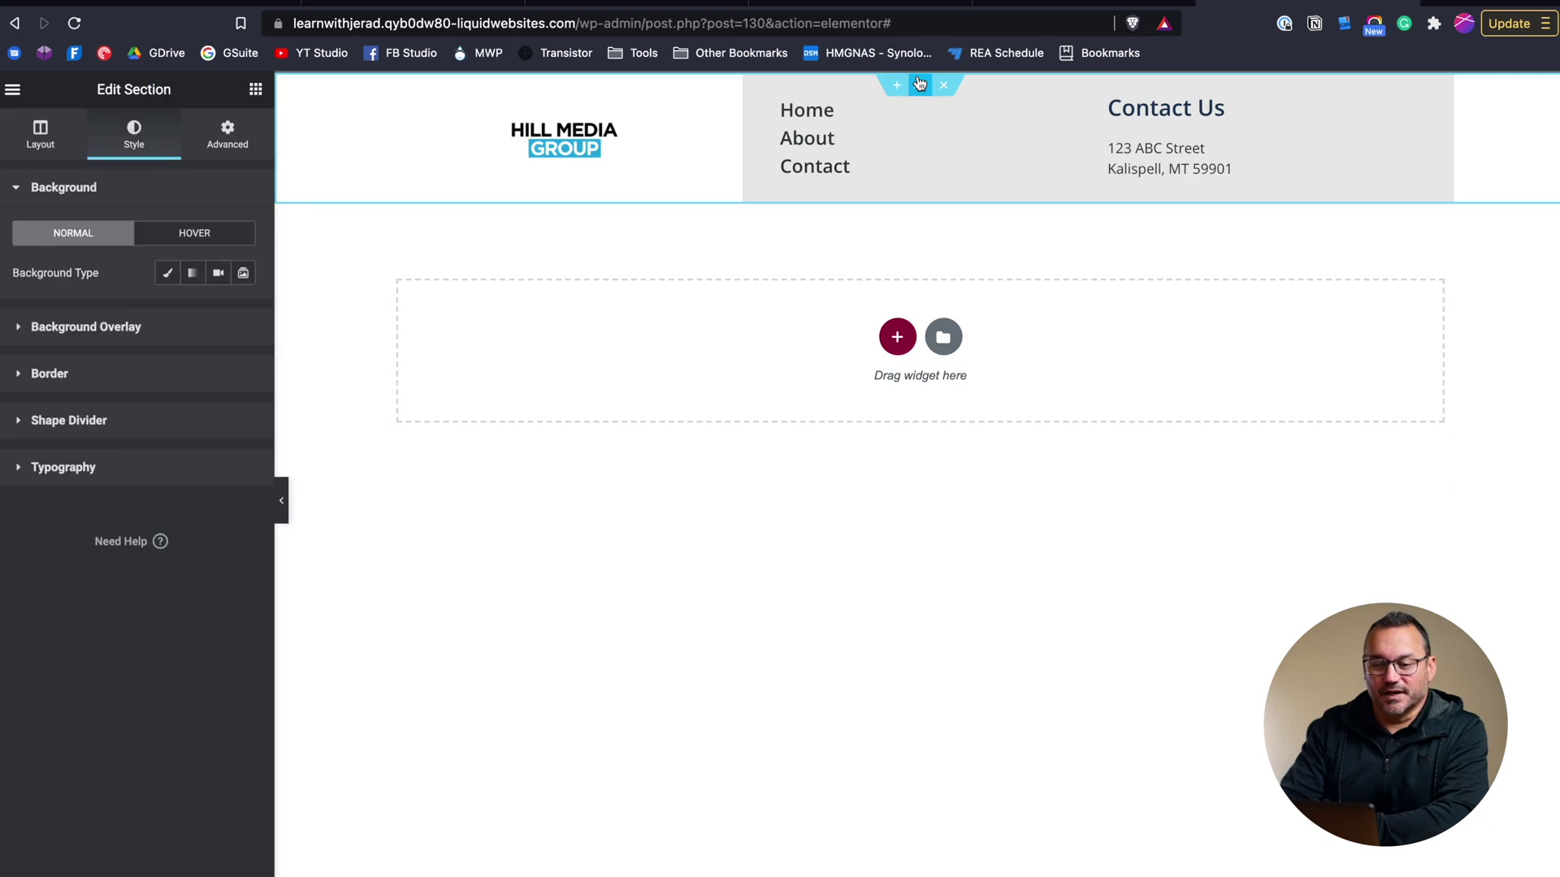
{"action": "left_click", "coordinate": [46, 130]}
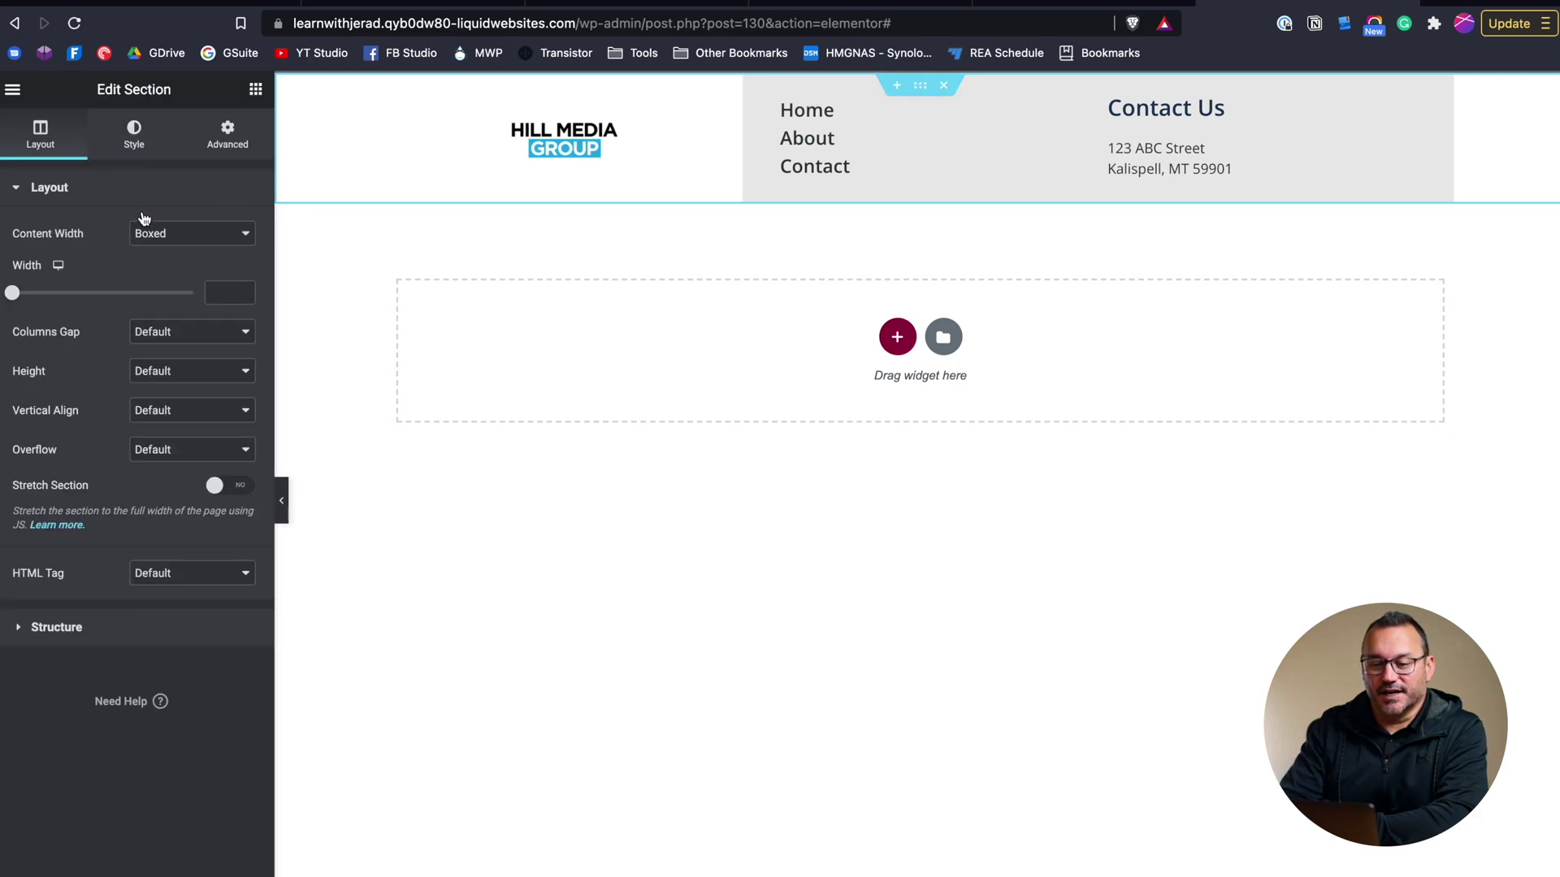
{"action": "left_click", "coordinate": [161, 239]}
{"action": "left_click", "coordinate": [166, 253]}
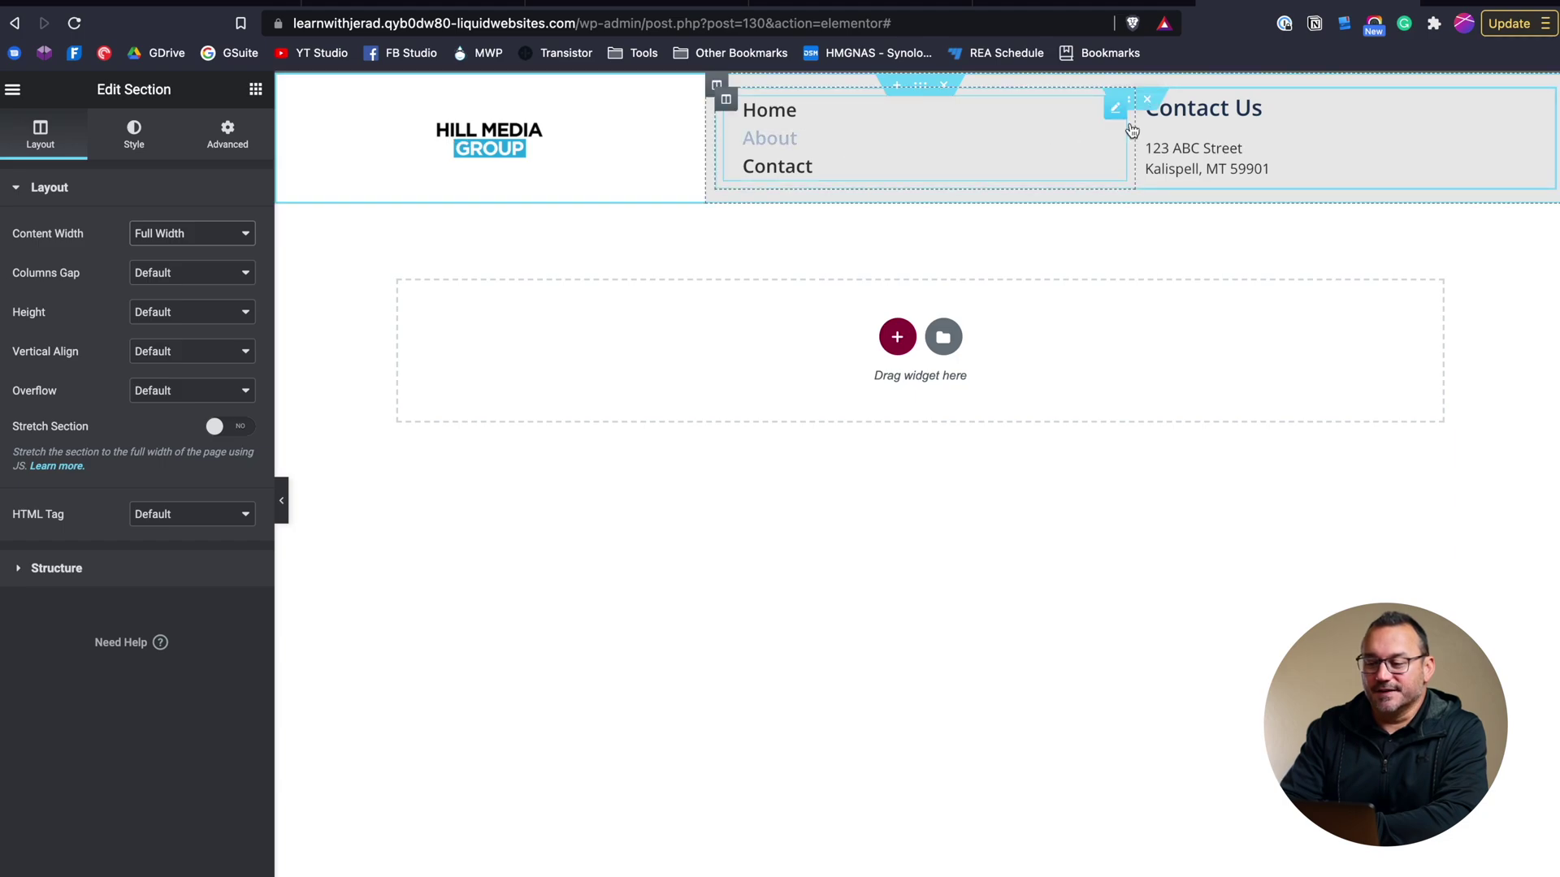
{"action": "left_click", "coordinate": [1030, 645]}
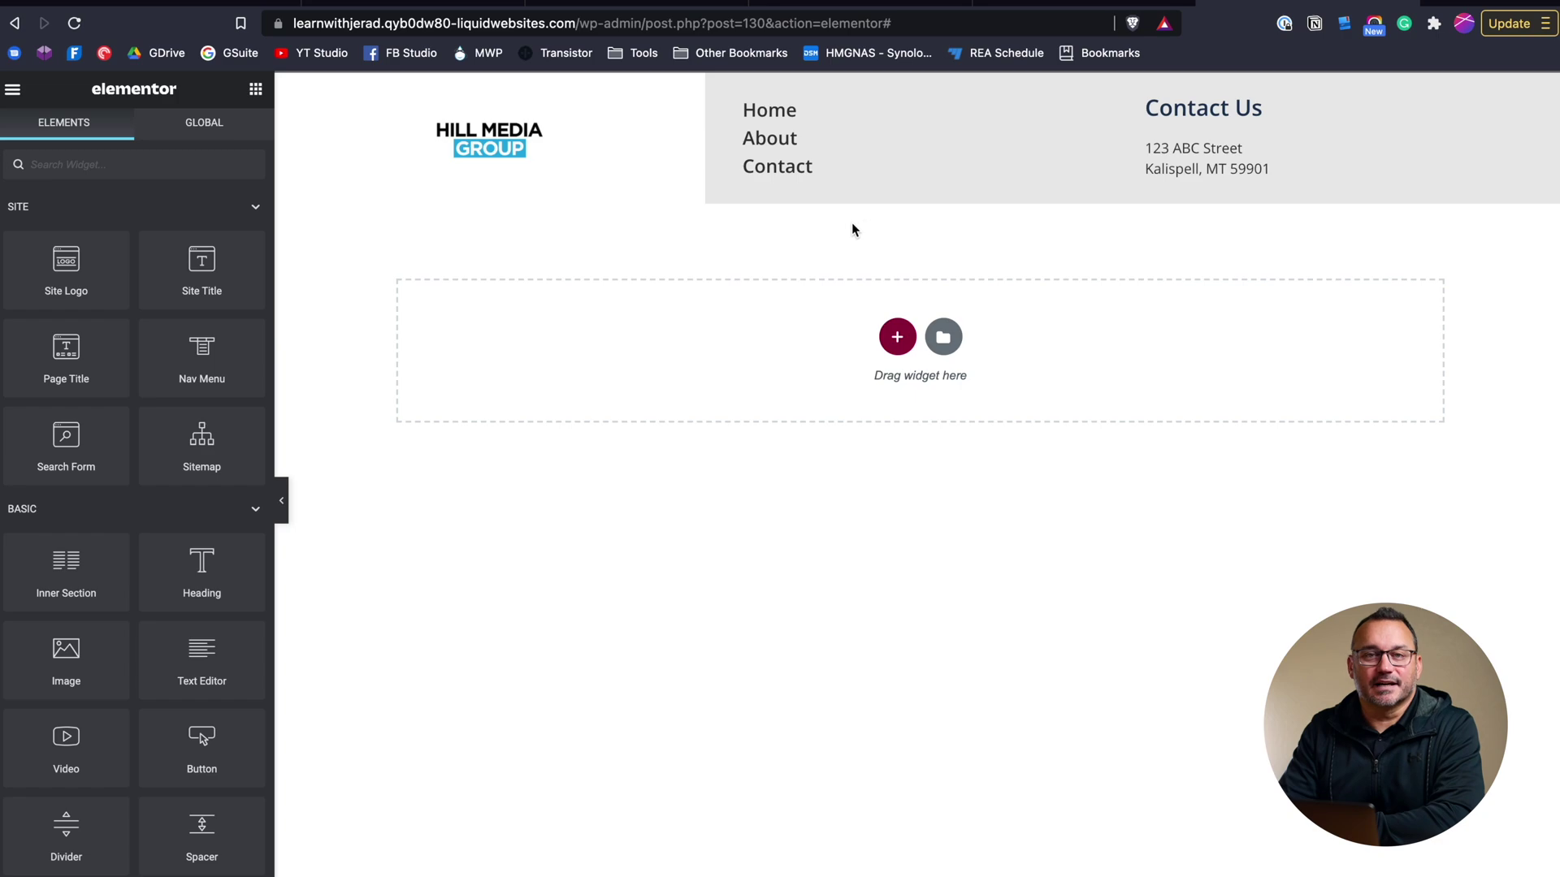
- Add a single-column section below the footer row containing a Text Editor widget
{"action": "left_click", "coordinate": [897, 340]}
{"action": "left_click", "coordinate": [679, 382]}
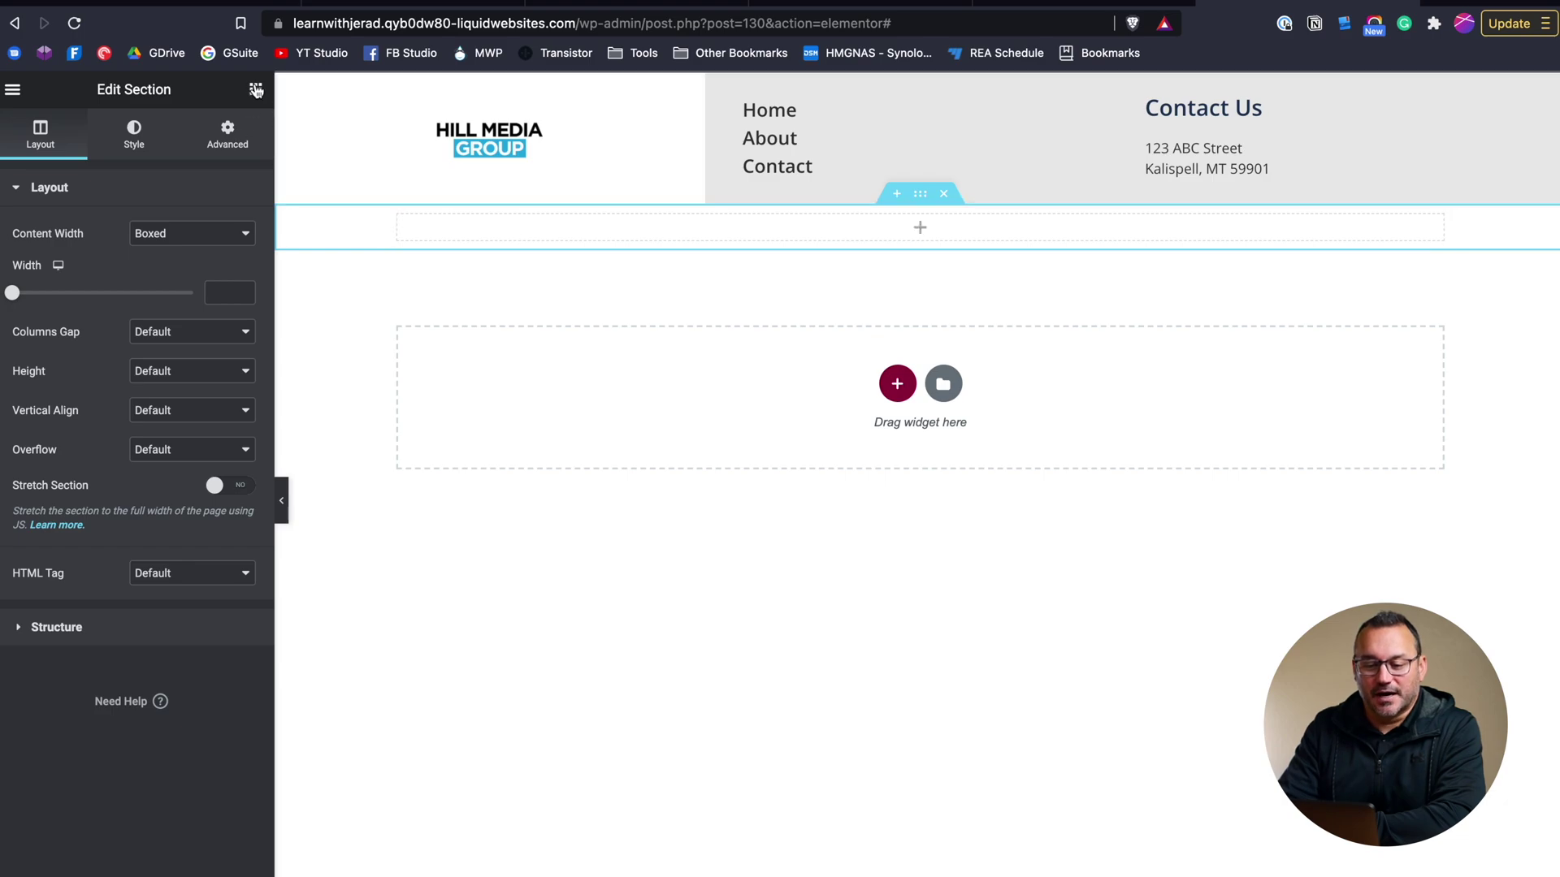
{"action": "left_click", "coordinate": [255, 89]}
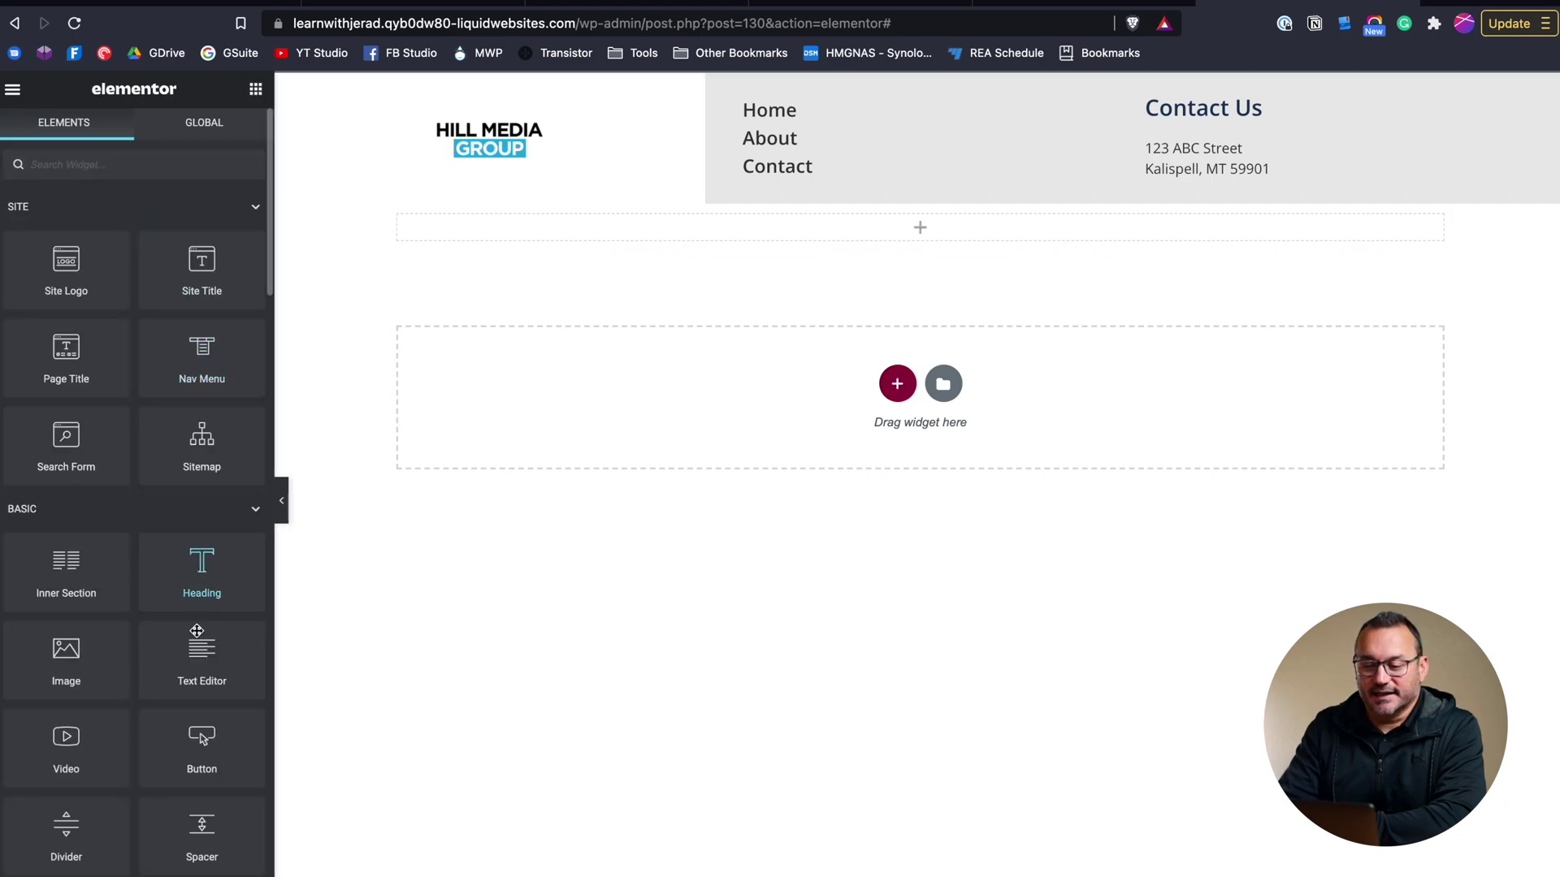
{"action": "left_click_drag", "start_coordinate": [201, 650], "coordinate": [933, 223]}
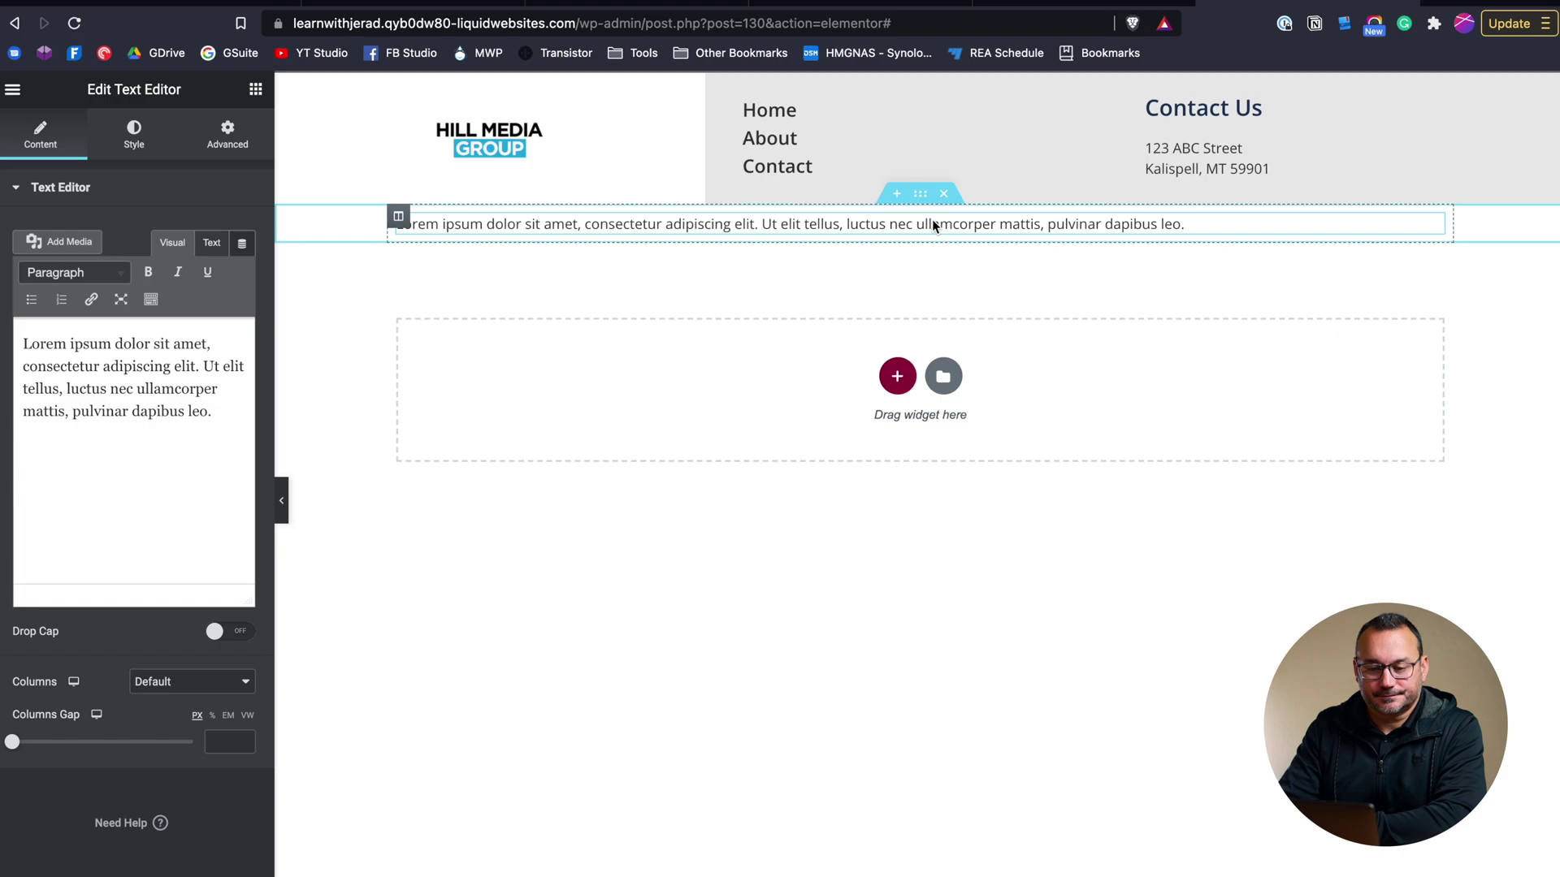
- Replace the placeholder with 'Copyright 2021 - Elementor Pros' and center-align it
{"action": "triple_click", "coordinate": [136, 358]}
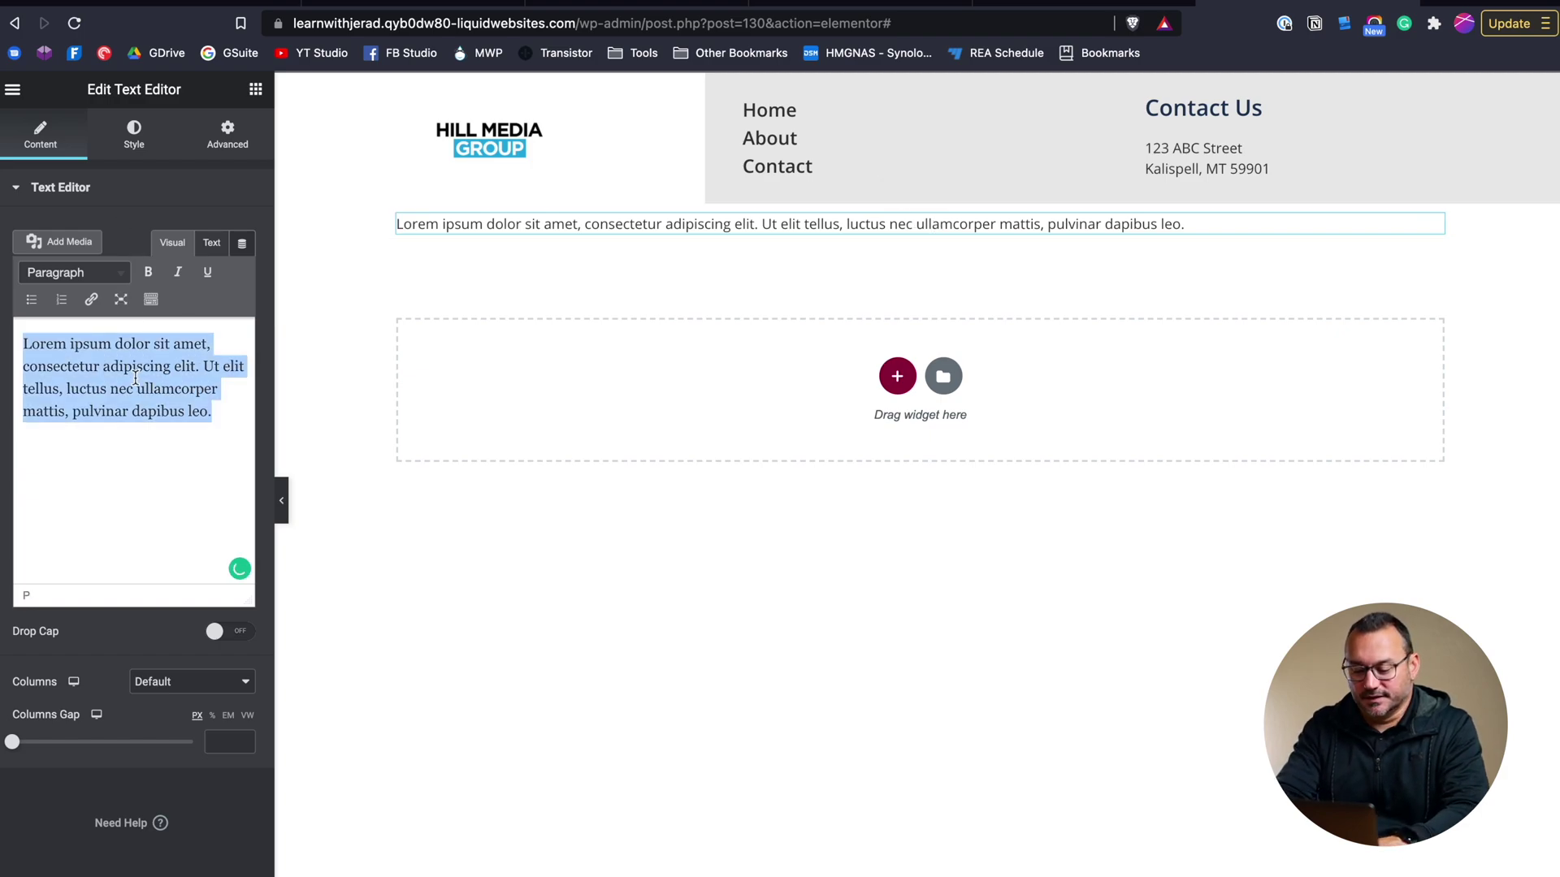
{"action": "type", "text": "Copyright "}
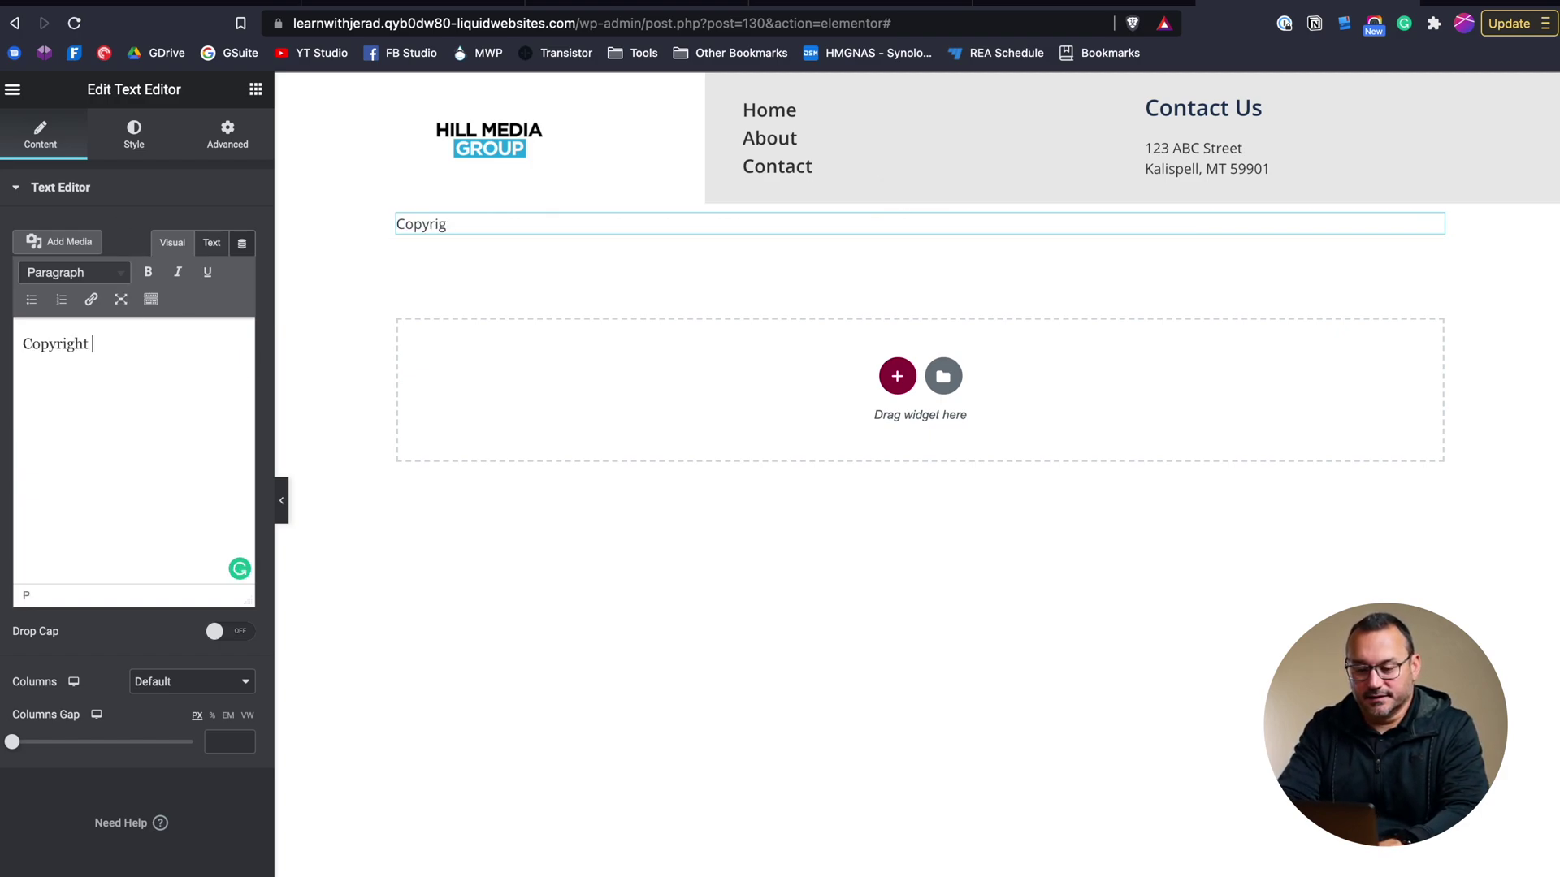
{"action": "type", "text": "2021 - Elementor Pros"}
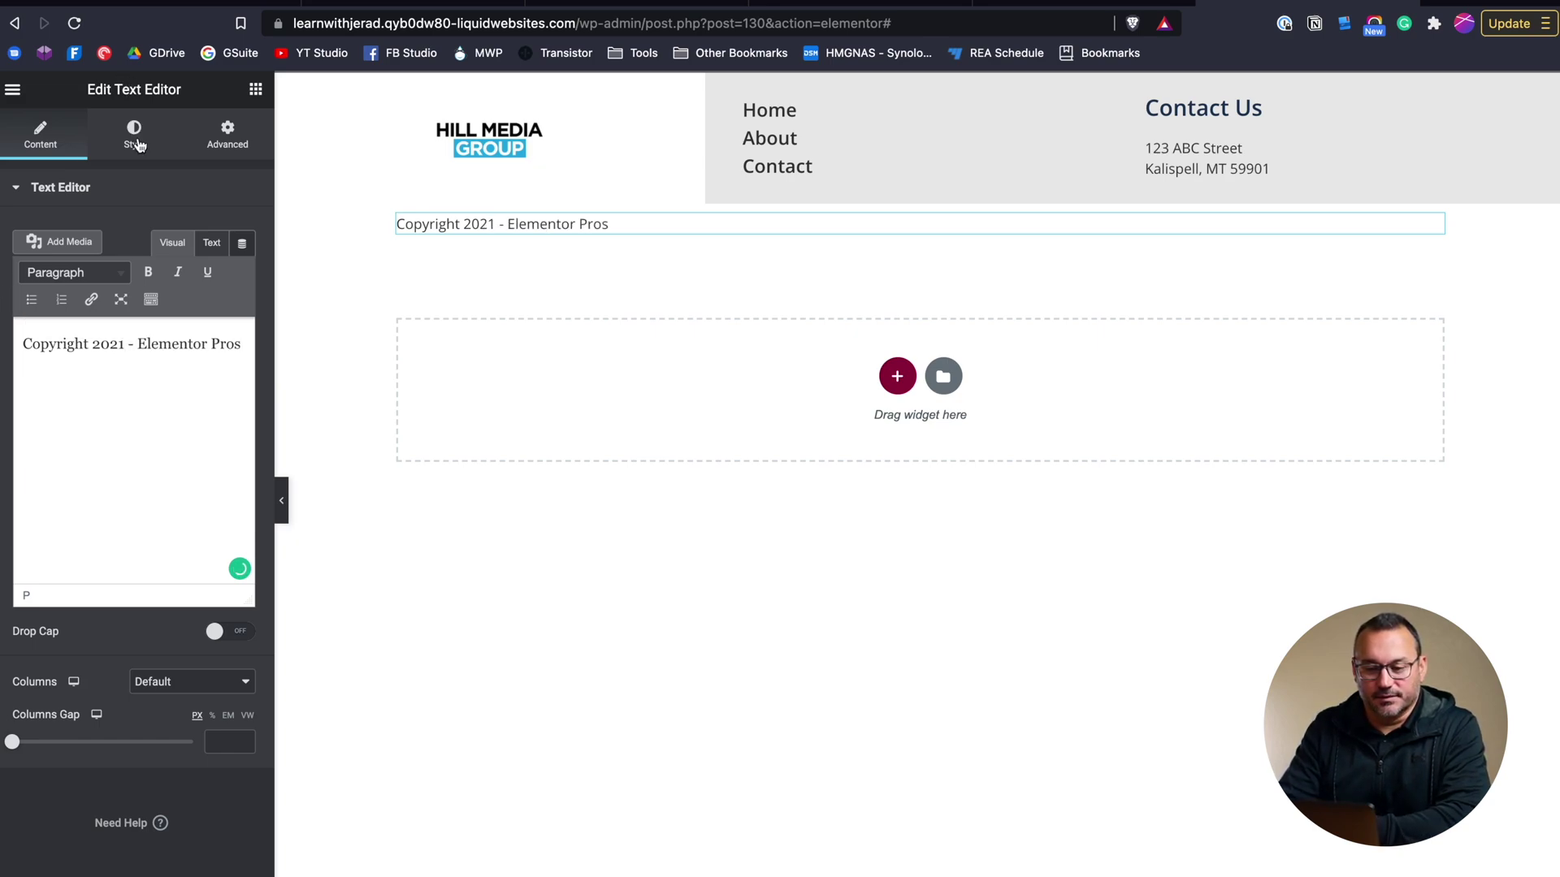
{"action": "left_click", "coordinate": [138, 144]}
{"action": "left_click", "coordinate": [193, 234]}
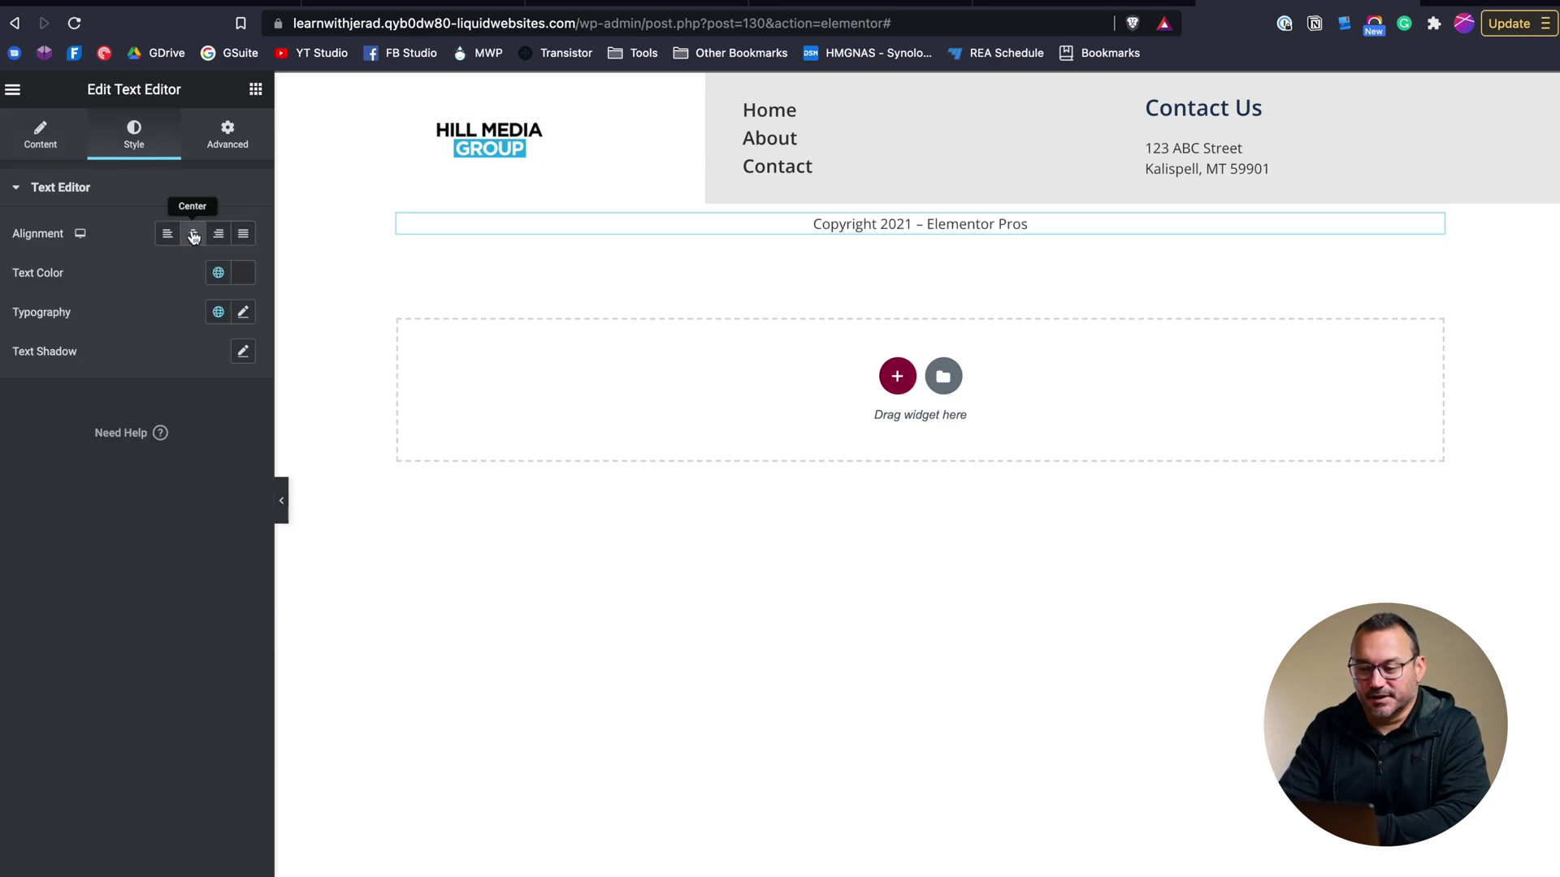
{"action": "left_click", "coordinate": [556, 551]}
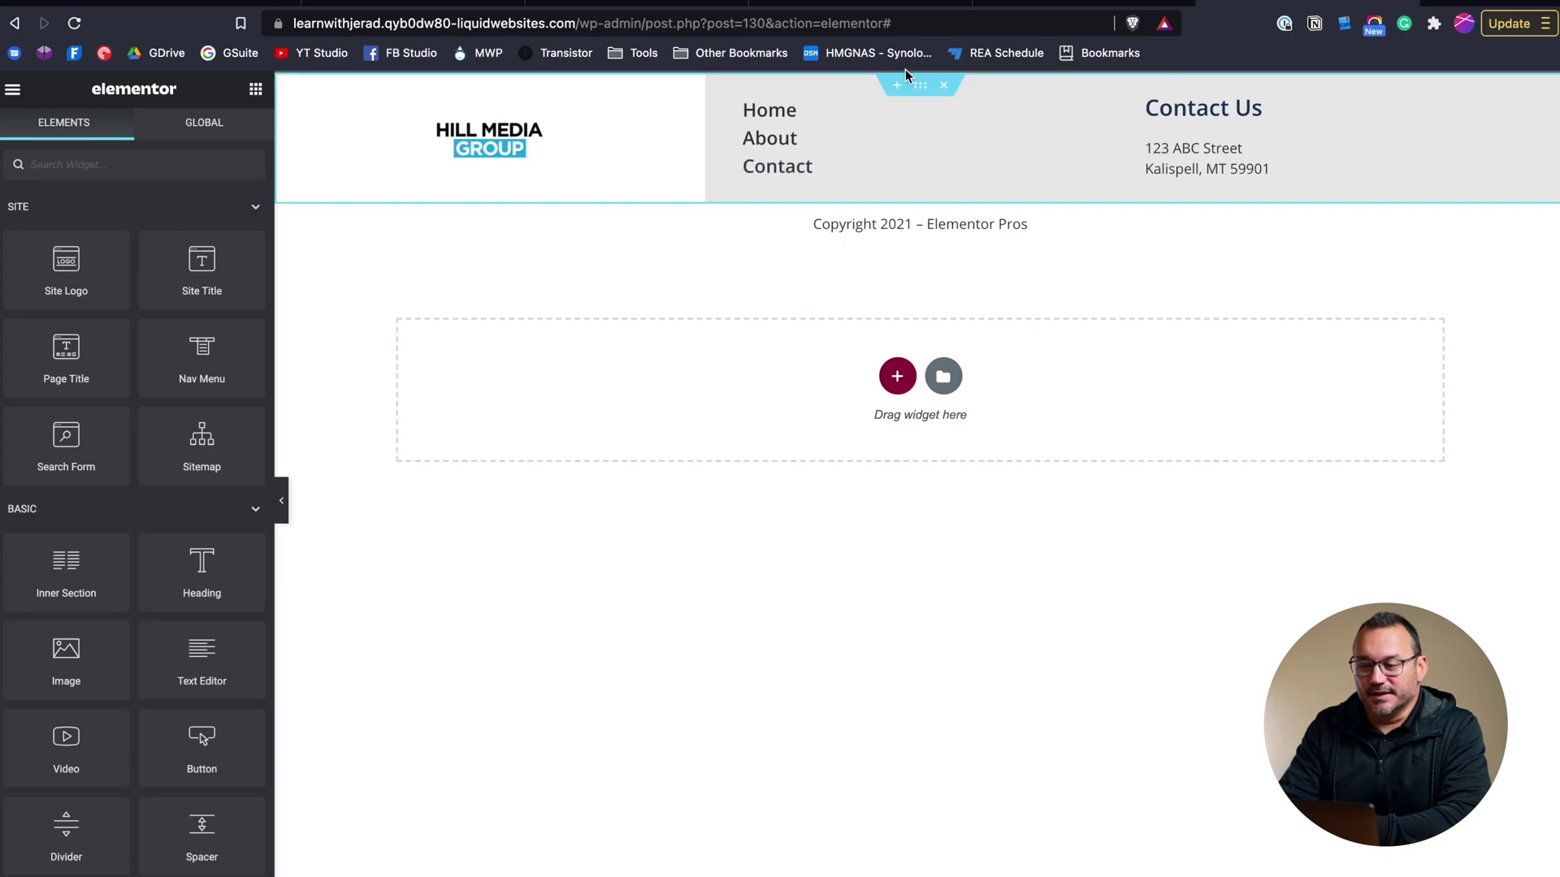
- Set the header row section's bottom border width to 2
{"action": "left_click", "coordinate": [918, 90]}
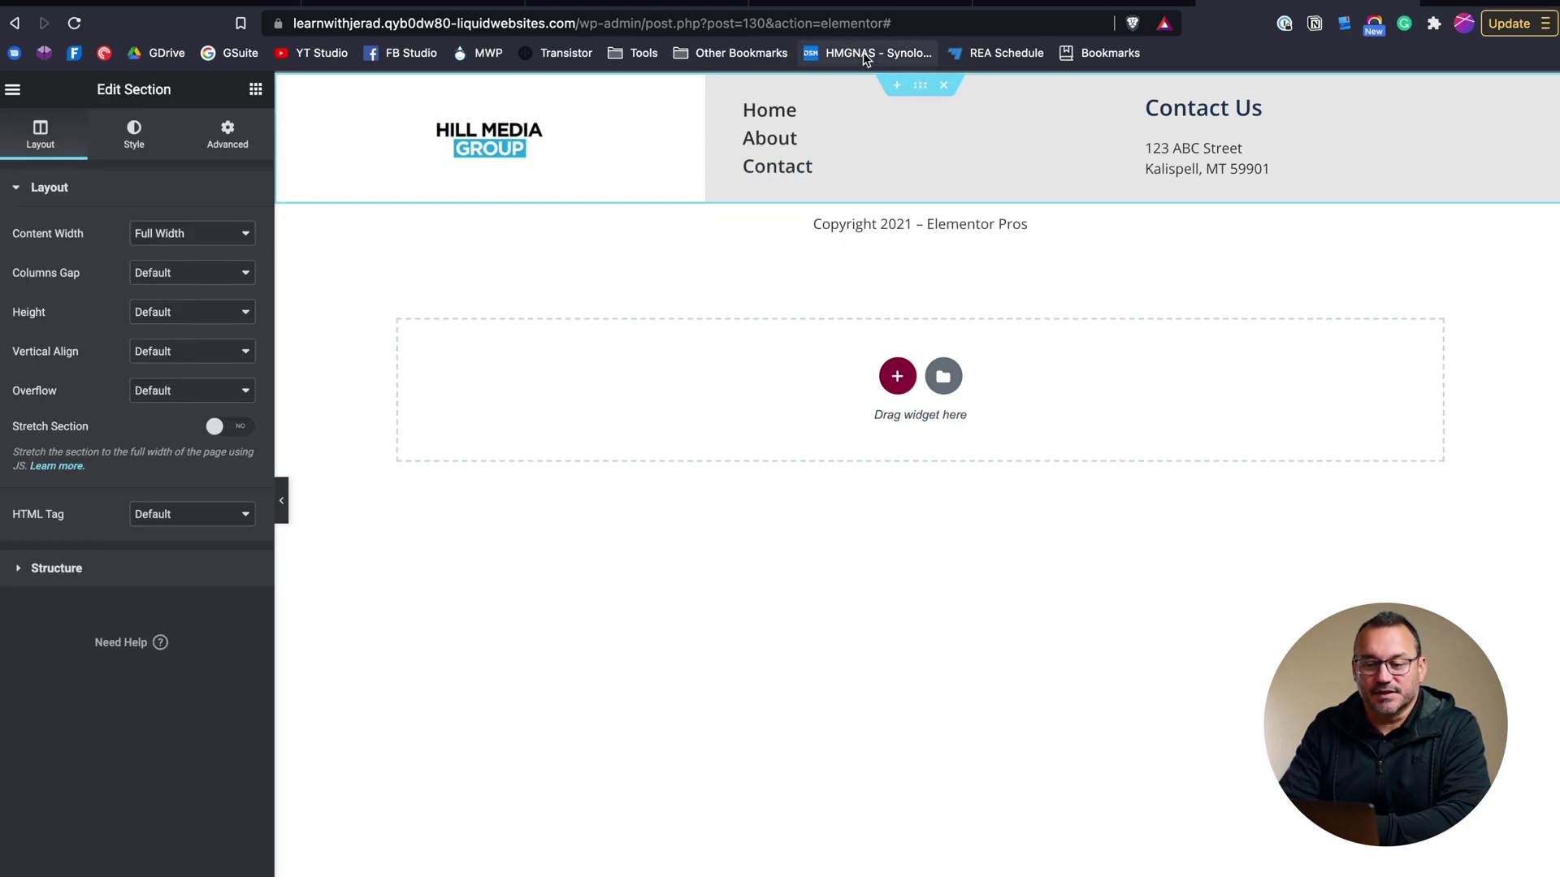
{"action": "left_click", "coordinate": [134, 144]}
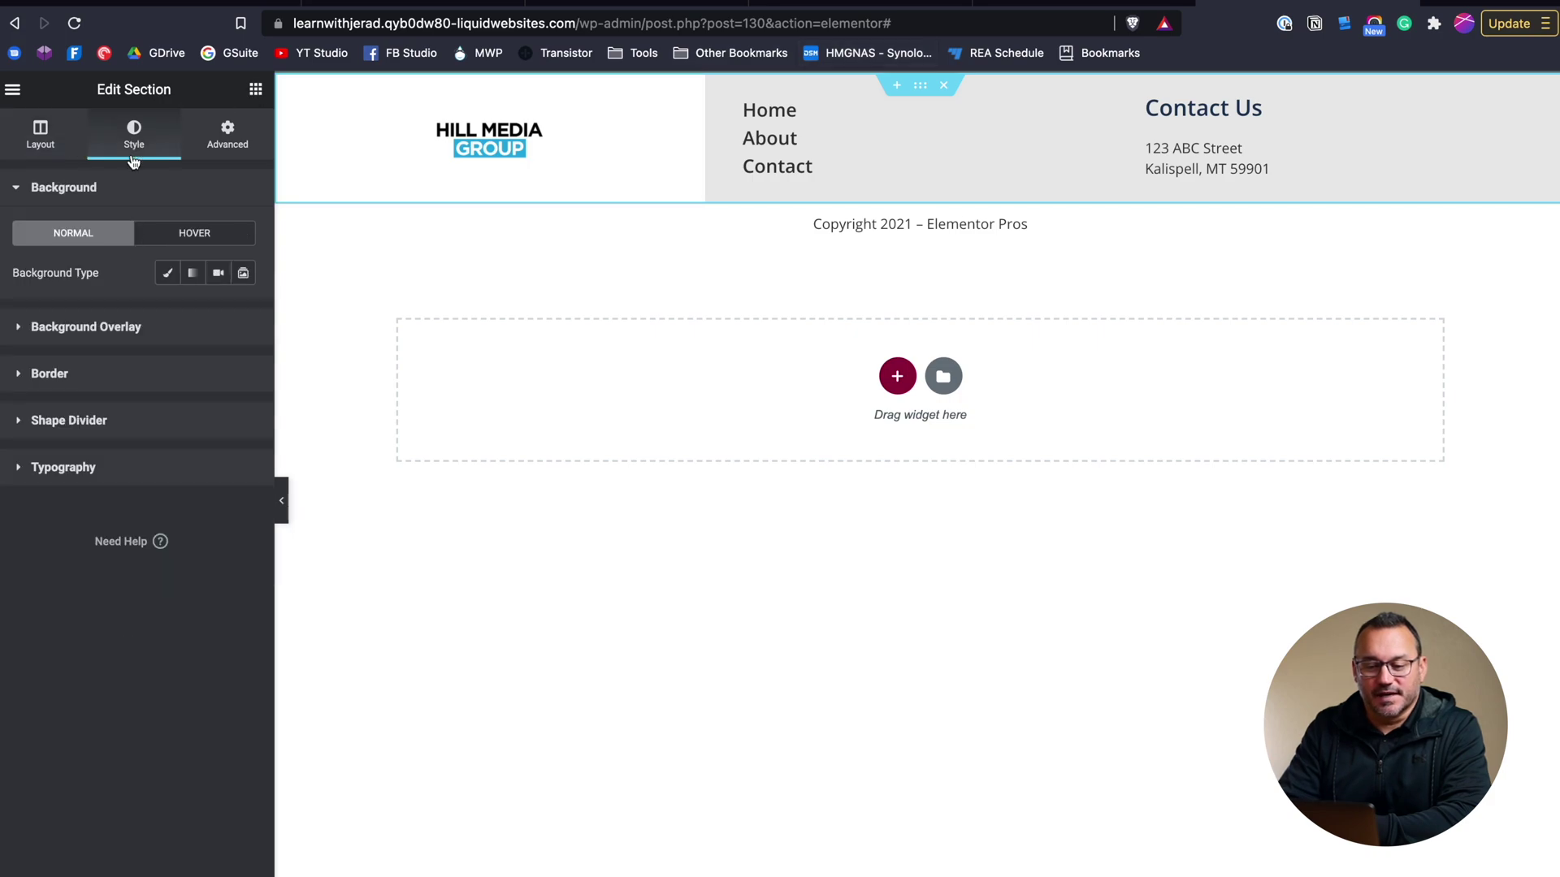
{"action": "left_click", "coordinate": [88, 386]}
{"action": "double_click", "coordinate": [126, 426]}
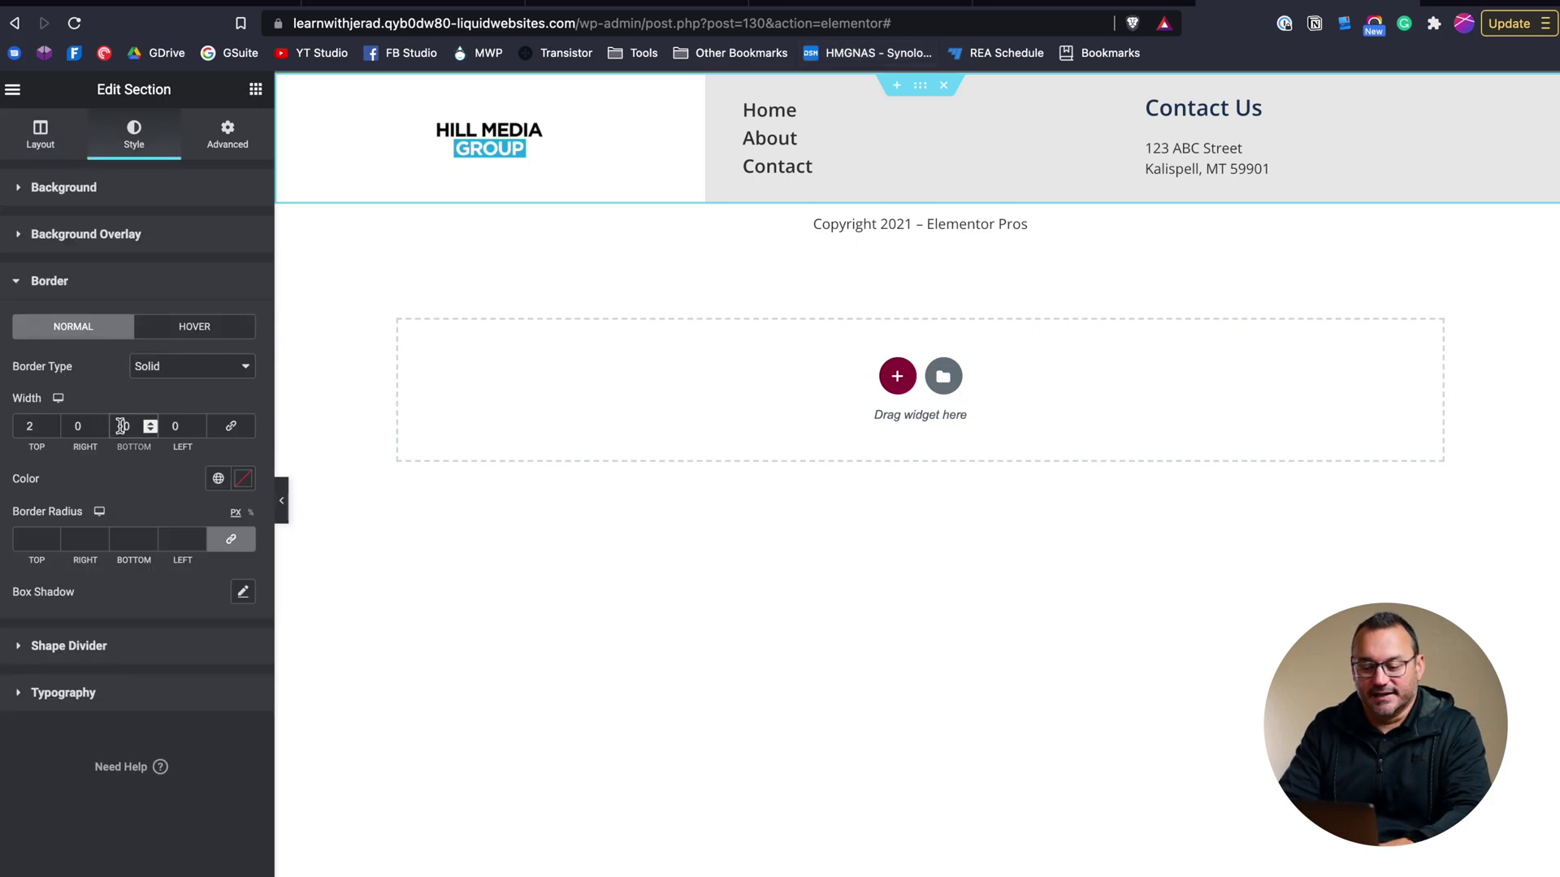
{"action": "type", "text": "2"}
{"action": "left_click", "coordinate": [497, 700]}
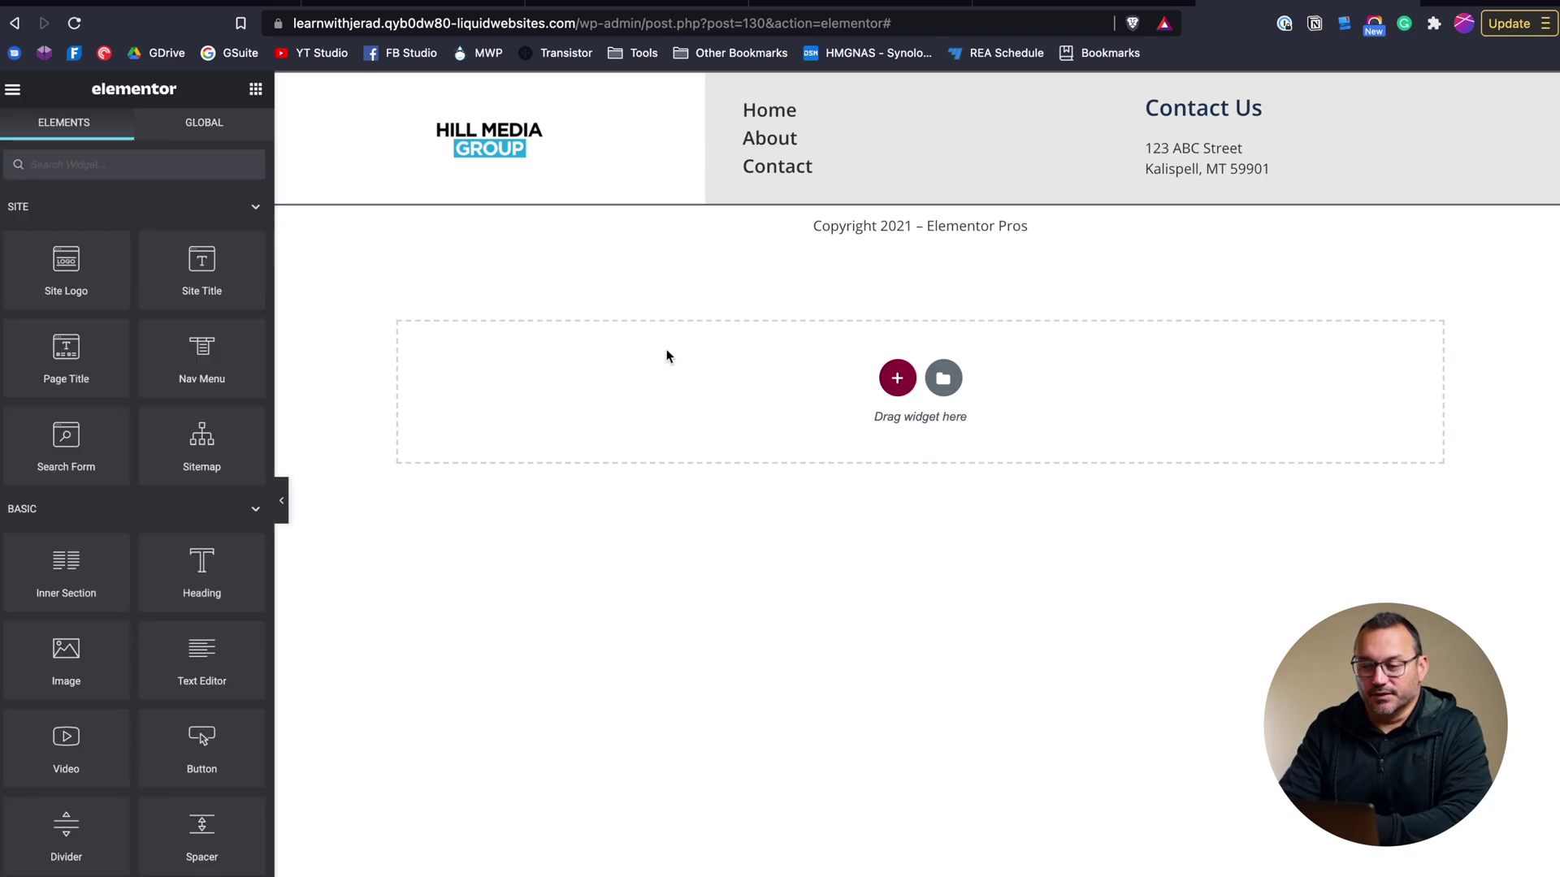
{"action": "mouse_move", "coordinate": [781, 214]}
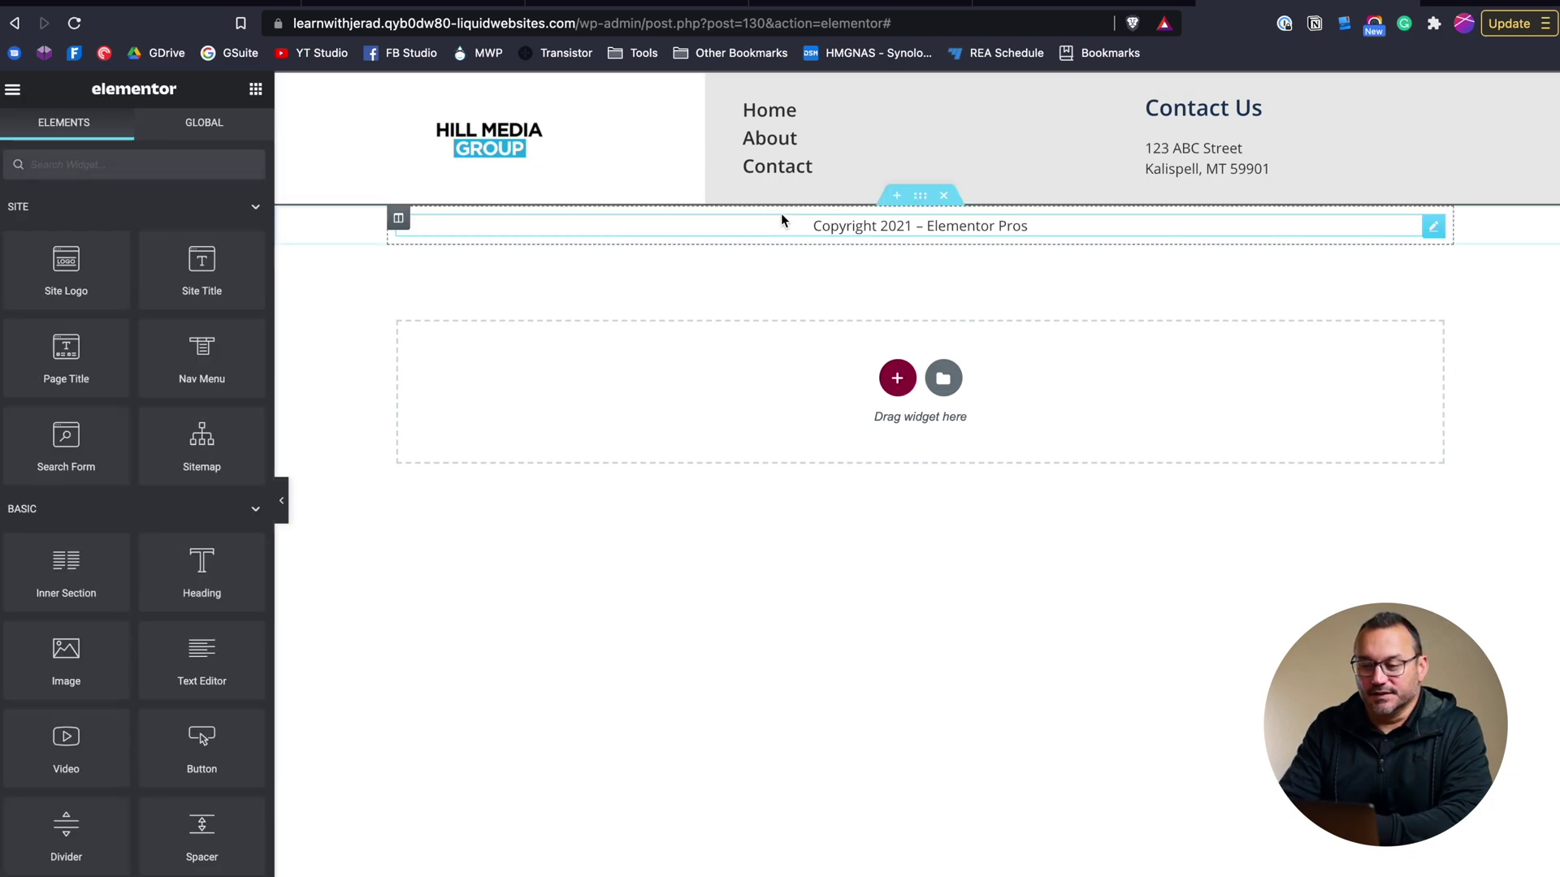
- Give the copyright section a classic gray background color
{"action": "left_click", "coordinate": [920, 198]}
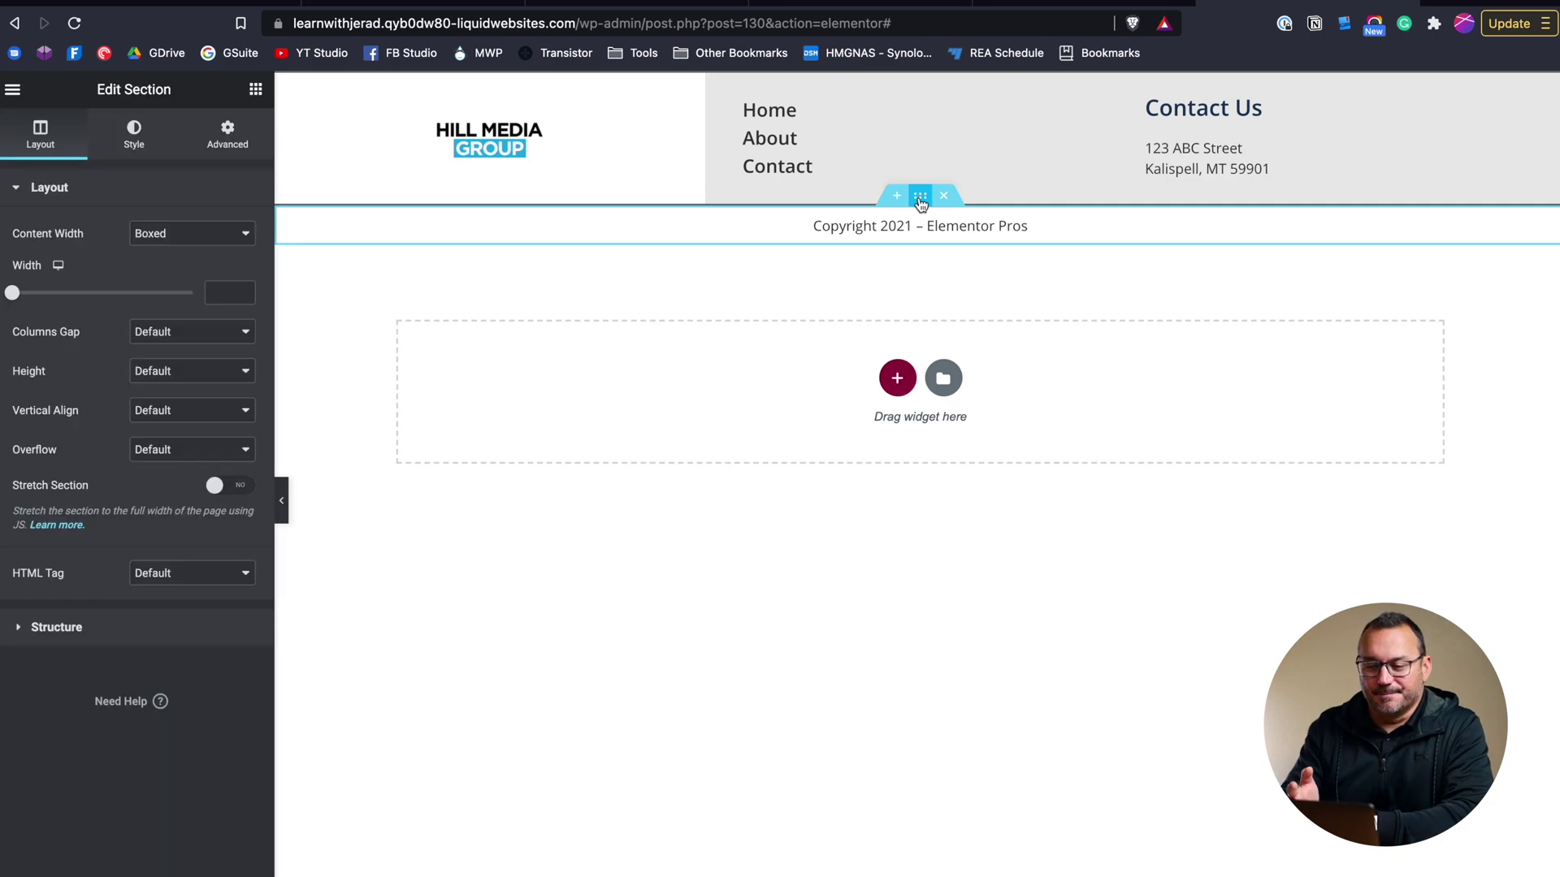
{"action": "left_click", "coordinate": [135, 136]}
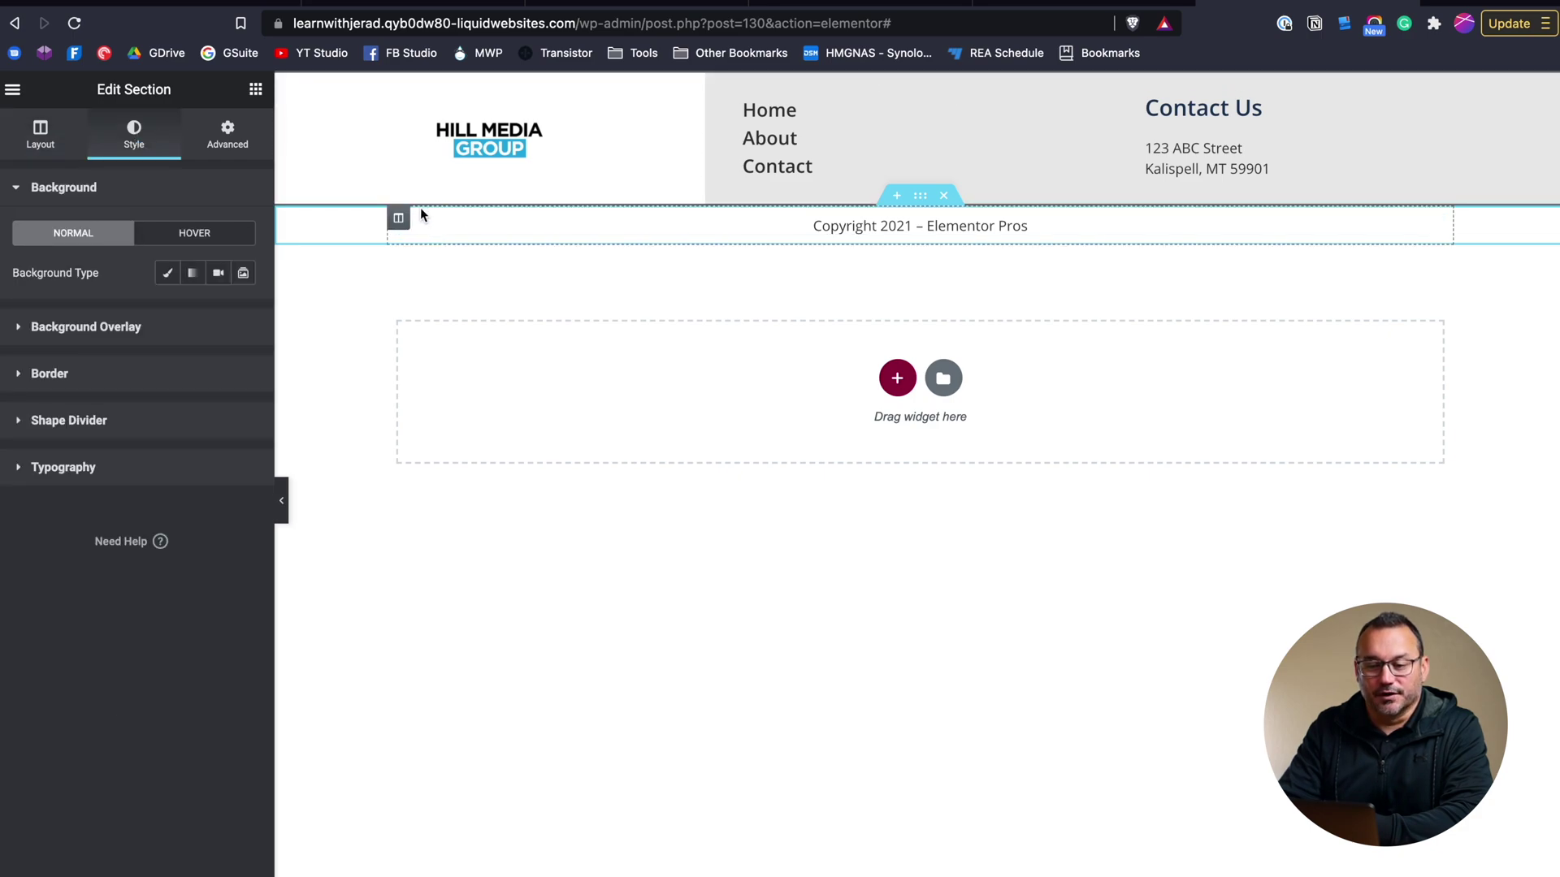
{"action": "left_click", "coordinate": [167, 276]}
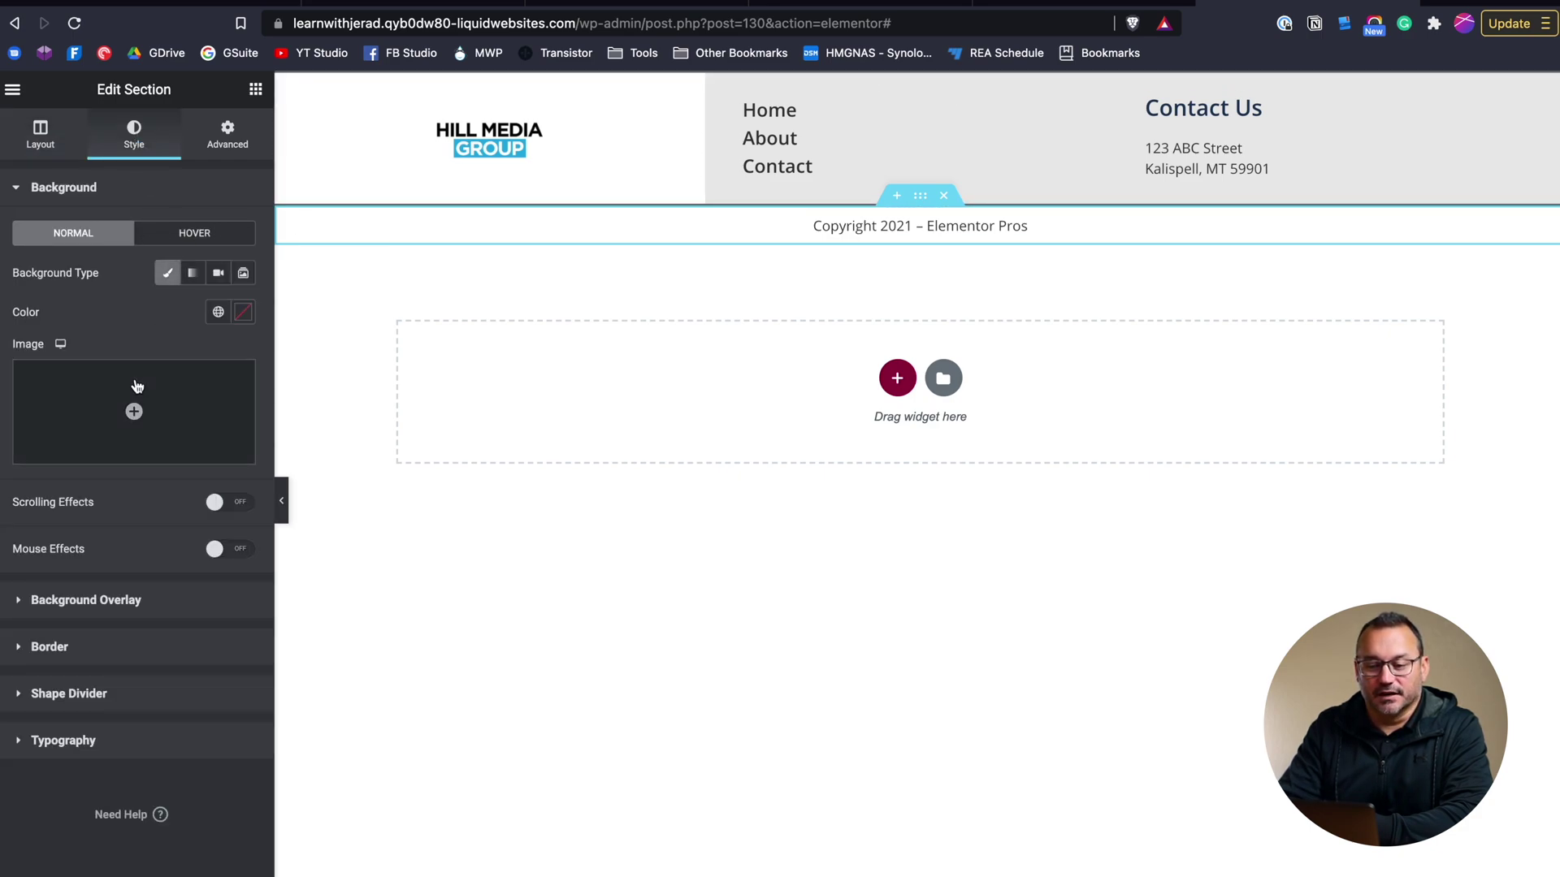
{"action": "left_click", "coordinate": [241, 315]}
{"action": "left_click_drag", "start_coordinate": [90, 410], "coordinate": [2, 447]}
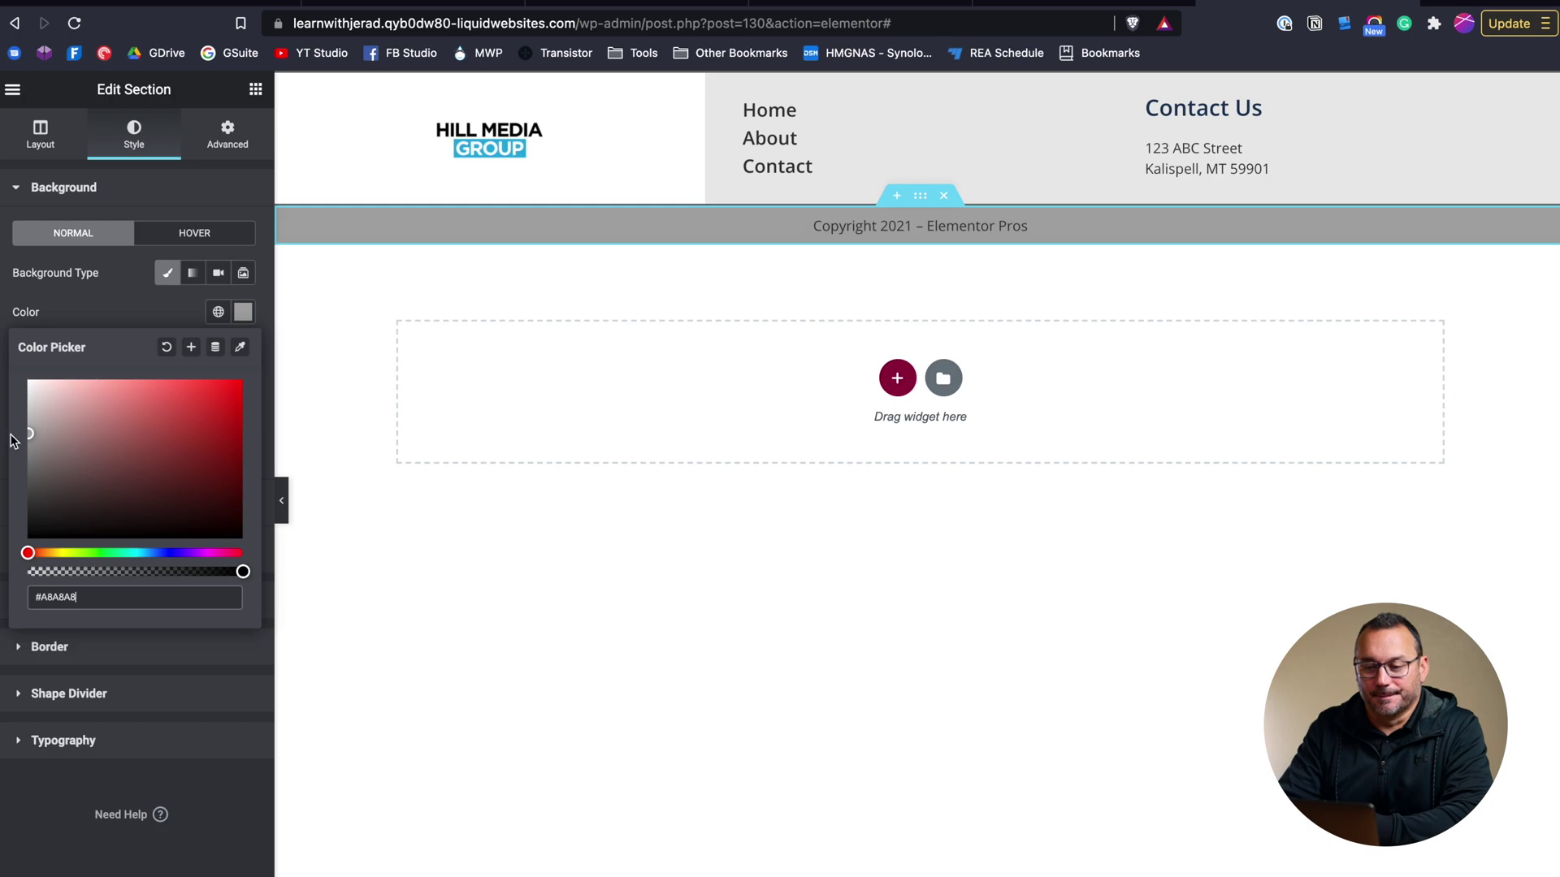
{"action": "left_click", "coordinate": [541, 523]}
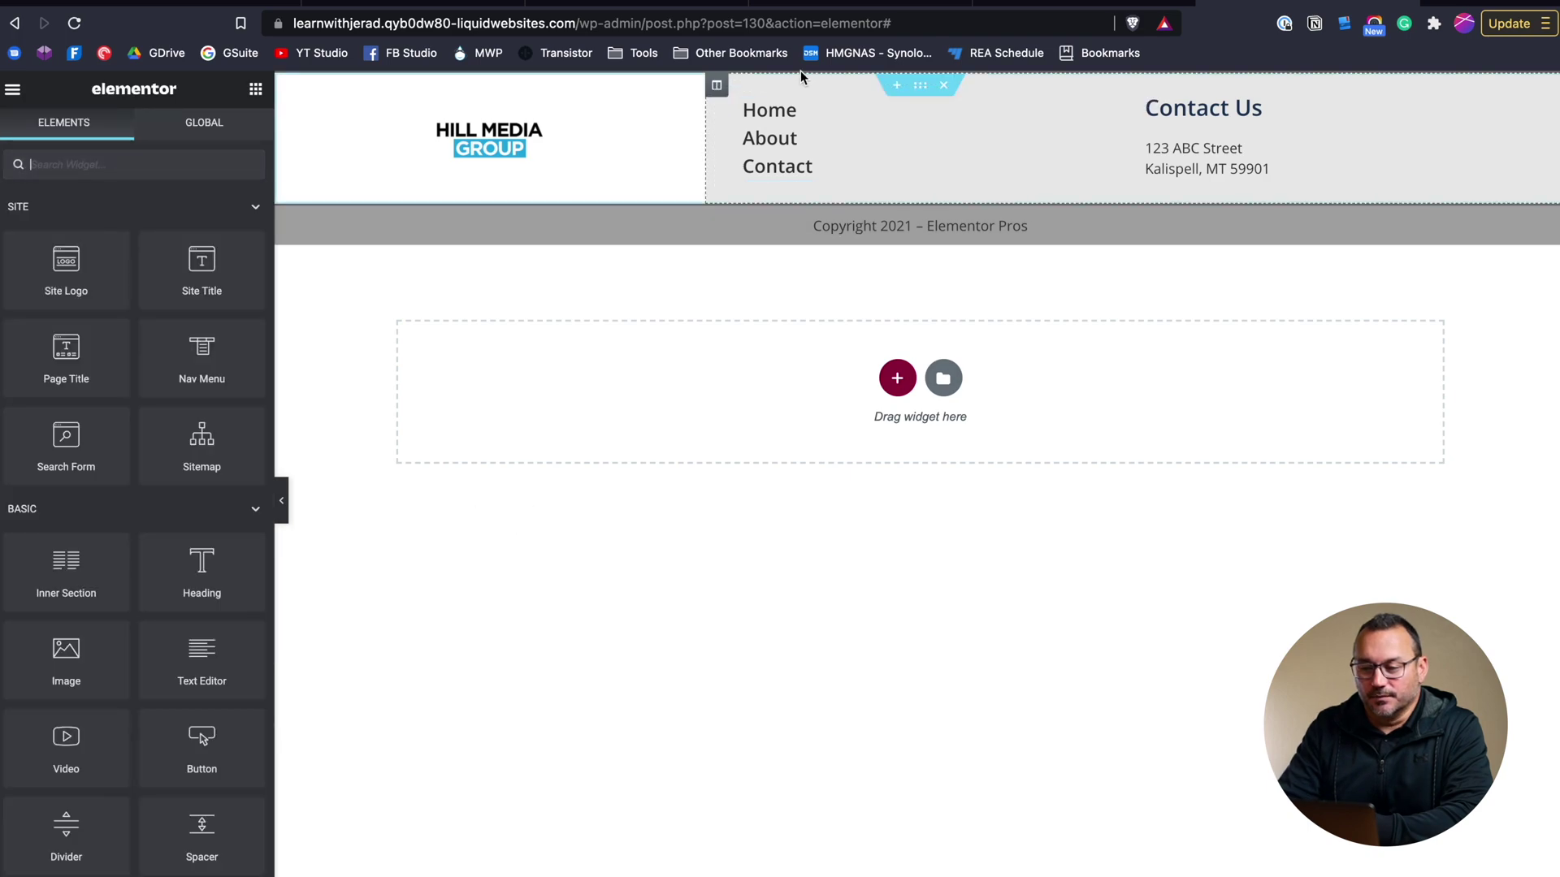
- Set the header row's bottom border width back to 0
{"action": "left_click", "coordinate": [921, 87]}
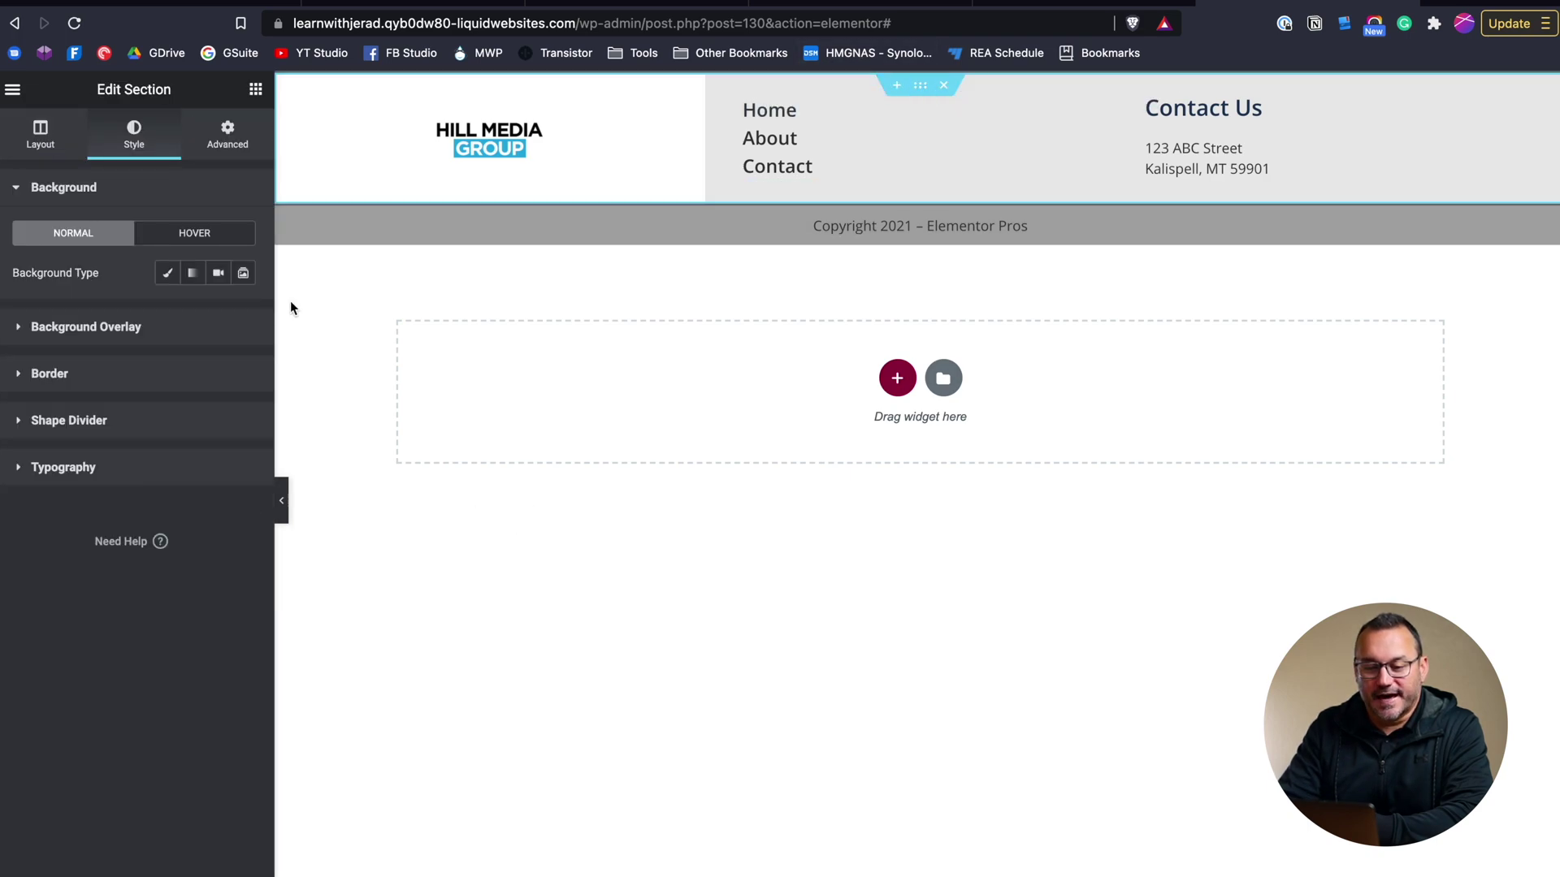
{"action": "left_click", "coordinate": [78, 379]}
{"action": "double_click", "coordinate": [127, 426]}
{"action": "type", "text": "0"}
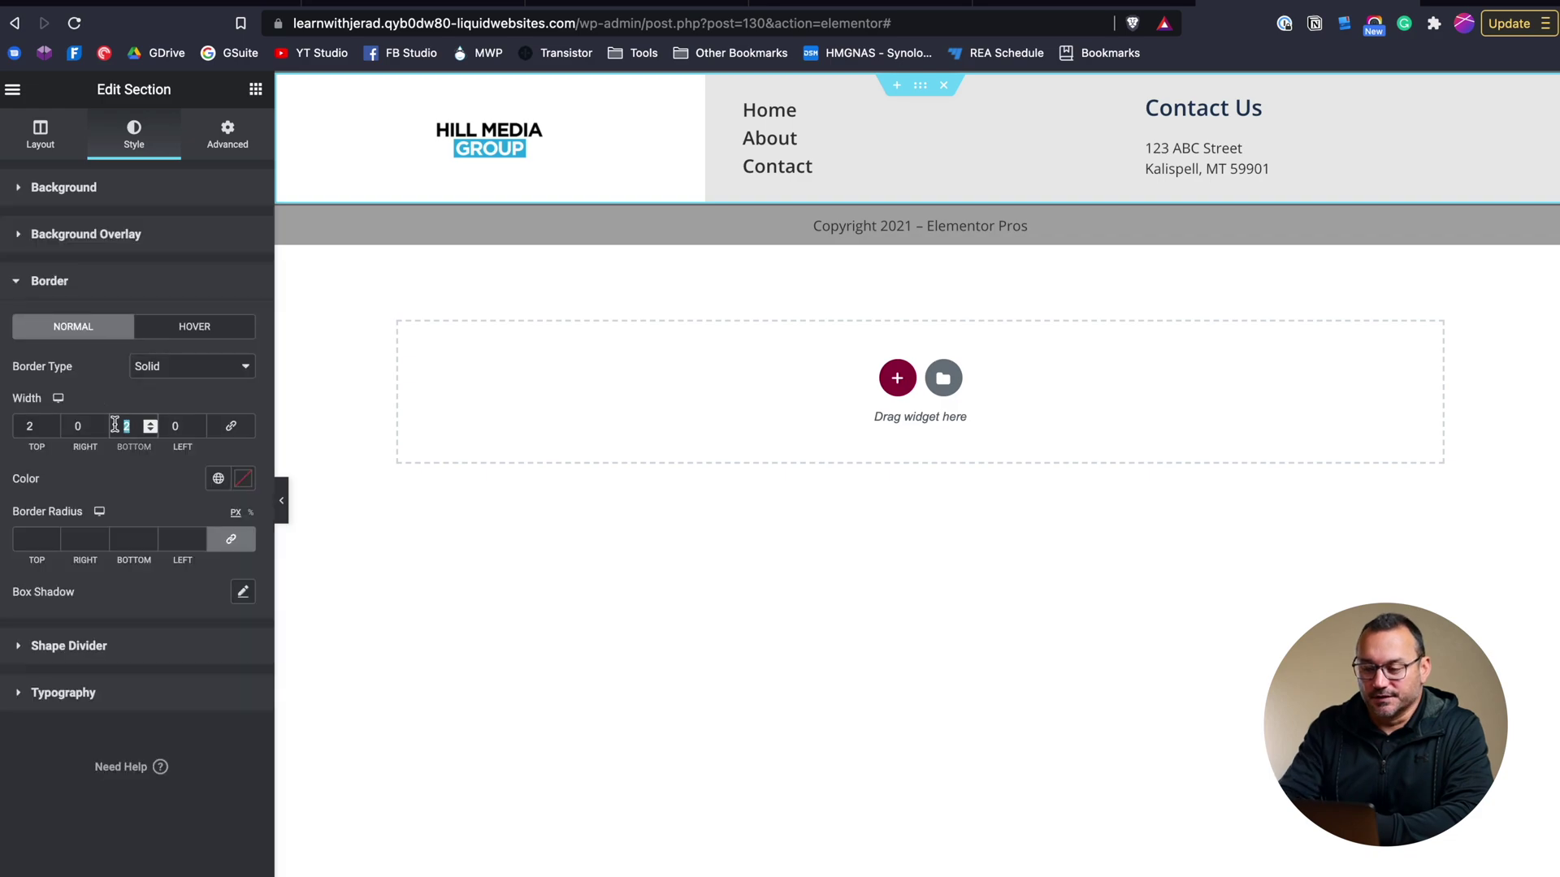
{"action": "left_click", "coordinate": [485, 671]}
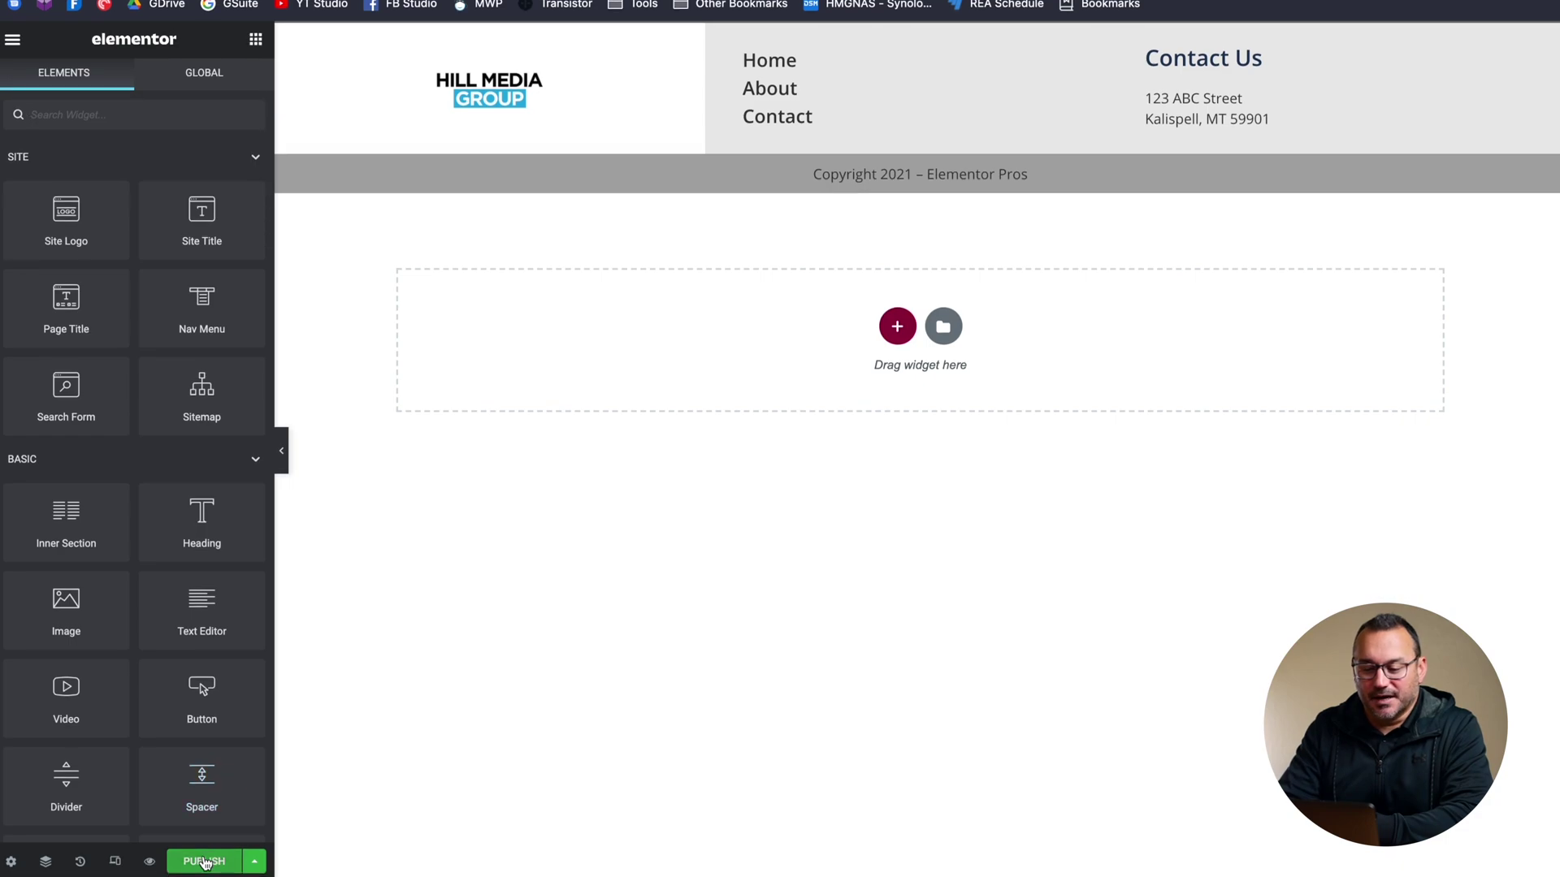
- Publish the footer template with an Include > Entire Site condition, then switch to the live site
{"action": "left_click", "coordinate": [205, 863]}
{"action": "left_click", "coordinate": [800, 510]}
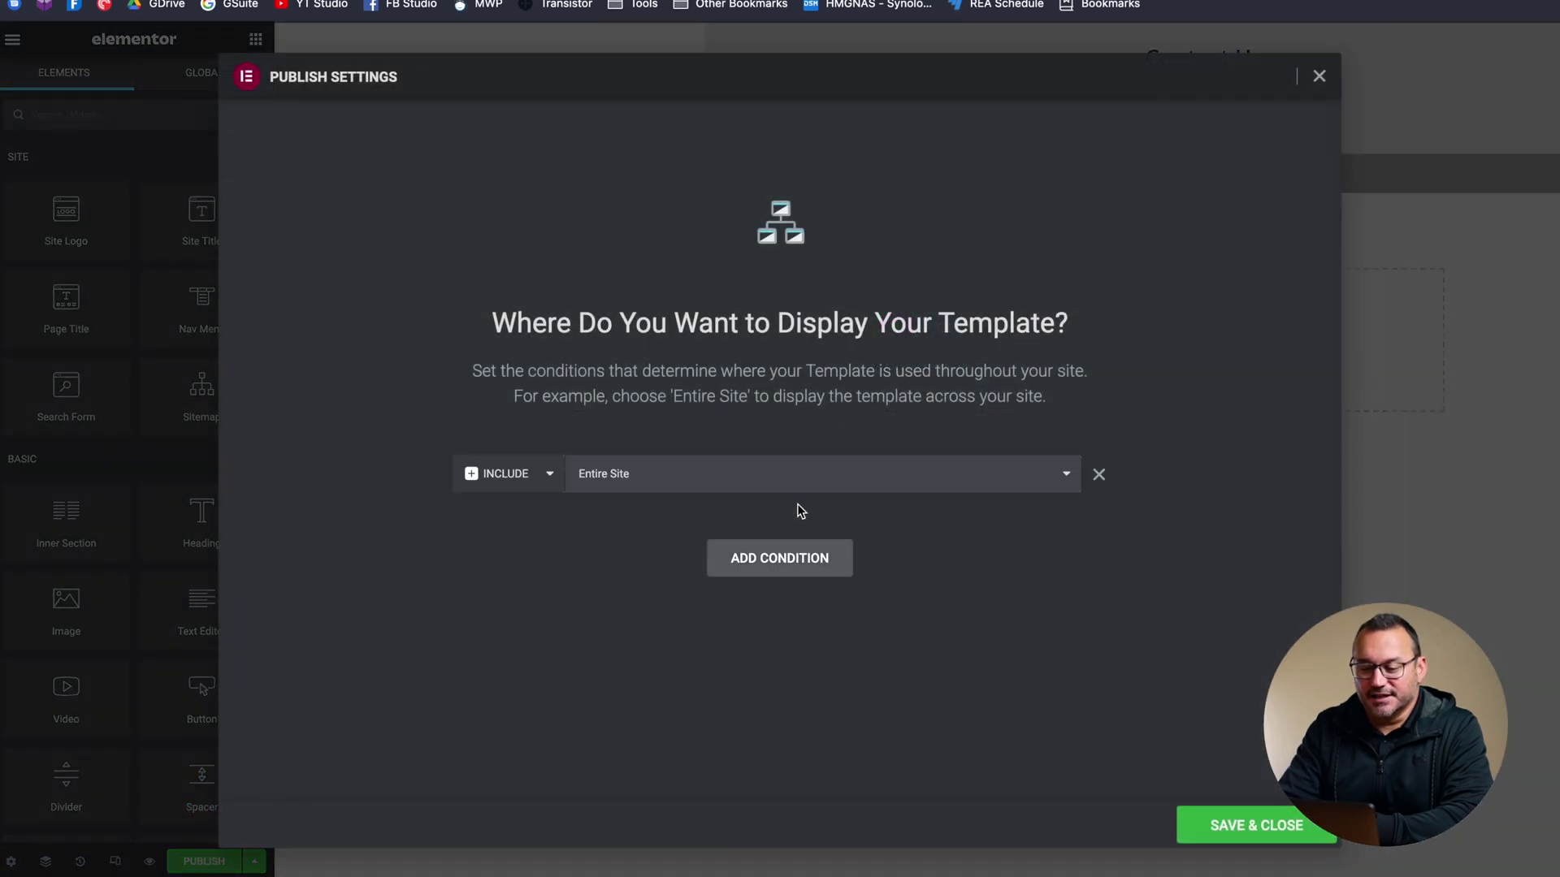
{"action": "left_click", "coordinate": [1234, 827]}
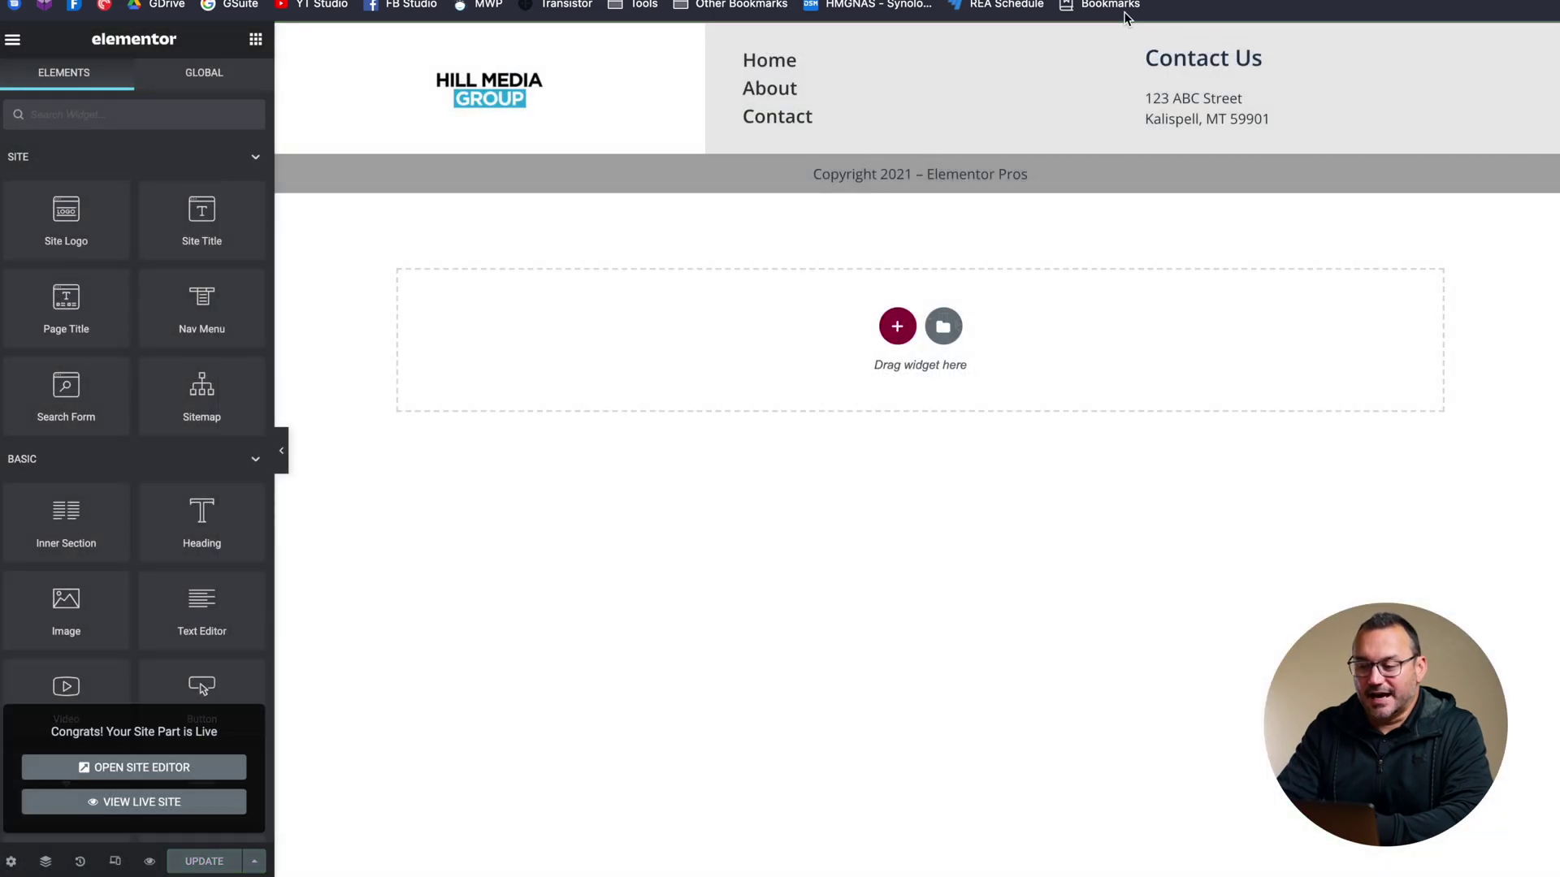
{"action": "left_click", "coordinate": [1096, 0]}
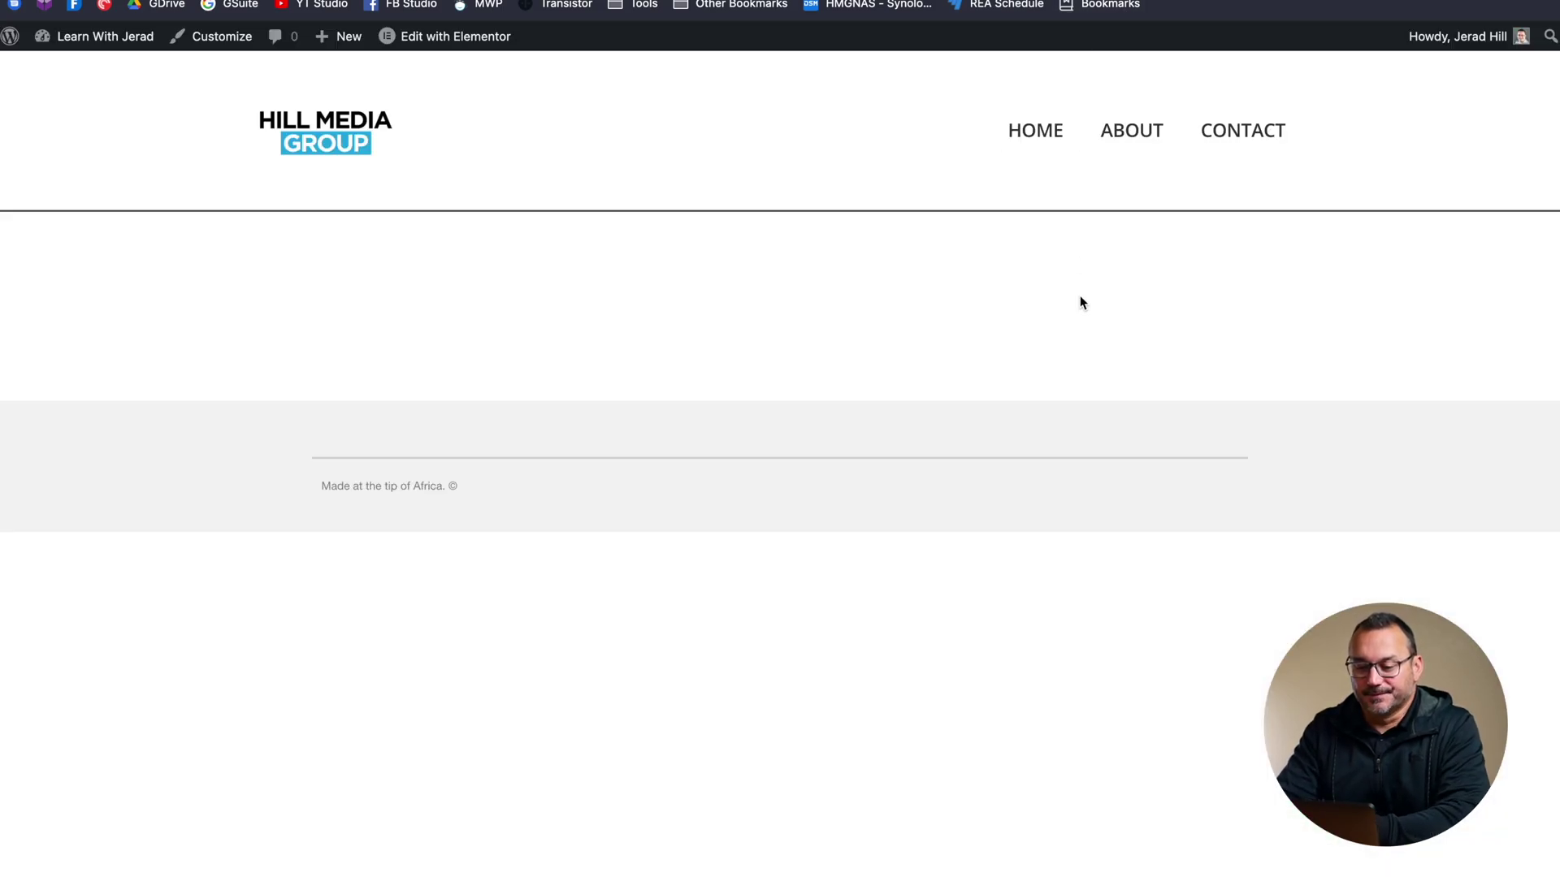
- Reload the live site to show the new footer
{"action": "key", "text": "super+r"}
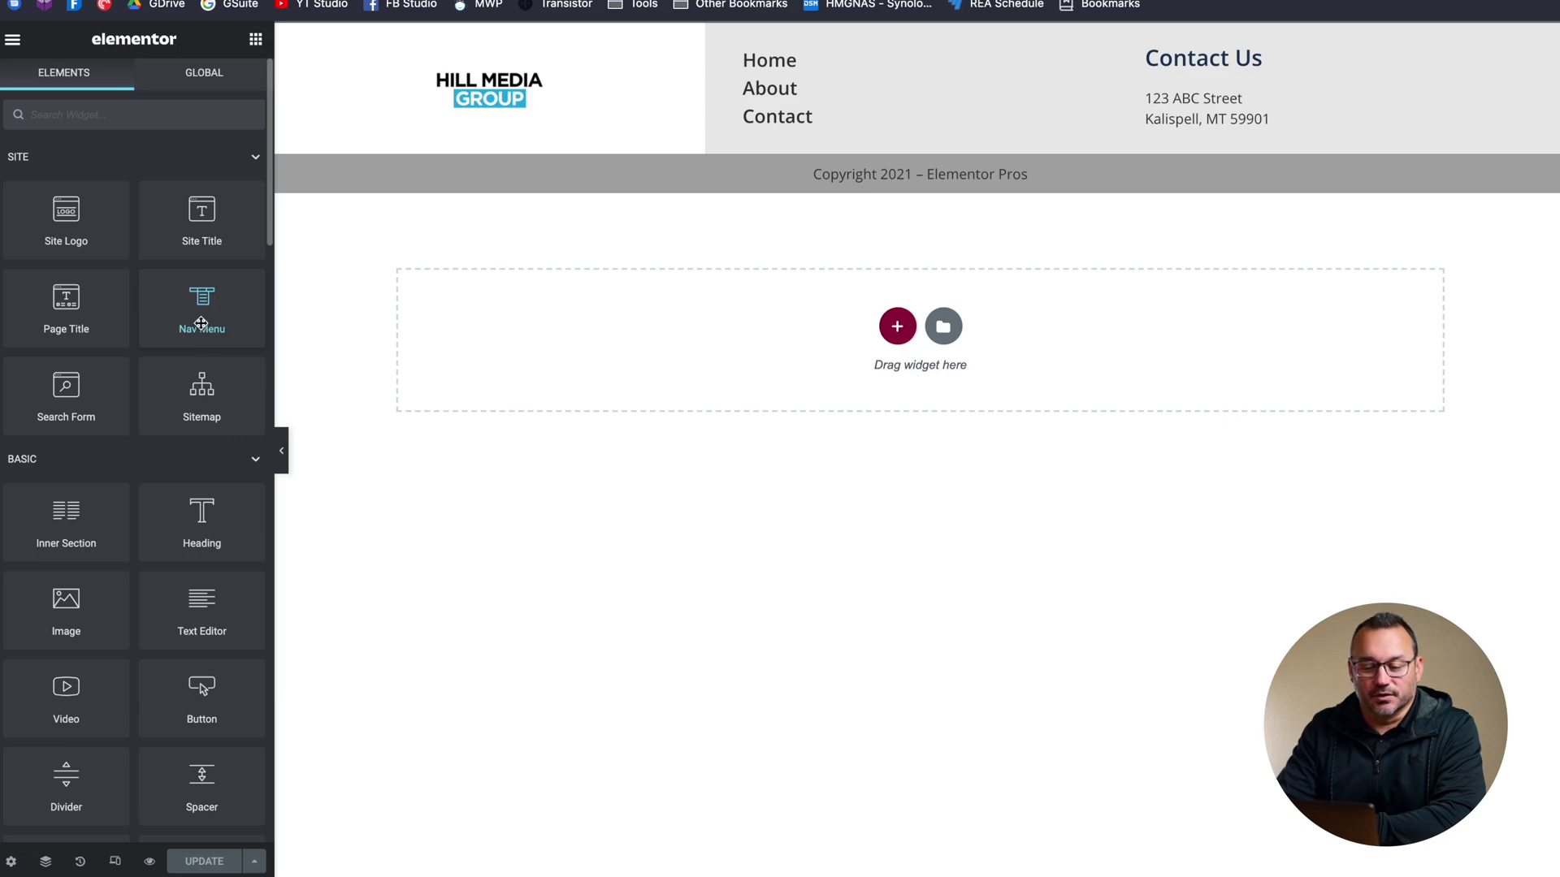
- Expand the WordPress category in the Elements panel to reveal the Navigation Menu widget
{"action": "scroll", "coordinate": [200, 323], "scroll_direction": "down", "scroll_amount": 15}
{"action": "left_click", "coordinate": [69, 811]}
{"action": "scroll", "coordinate": [130, 731], "scroll_direction": "down", "scroll_amount": 10}
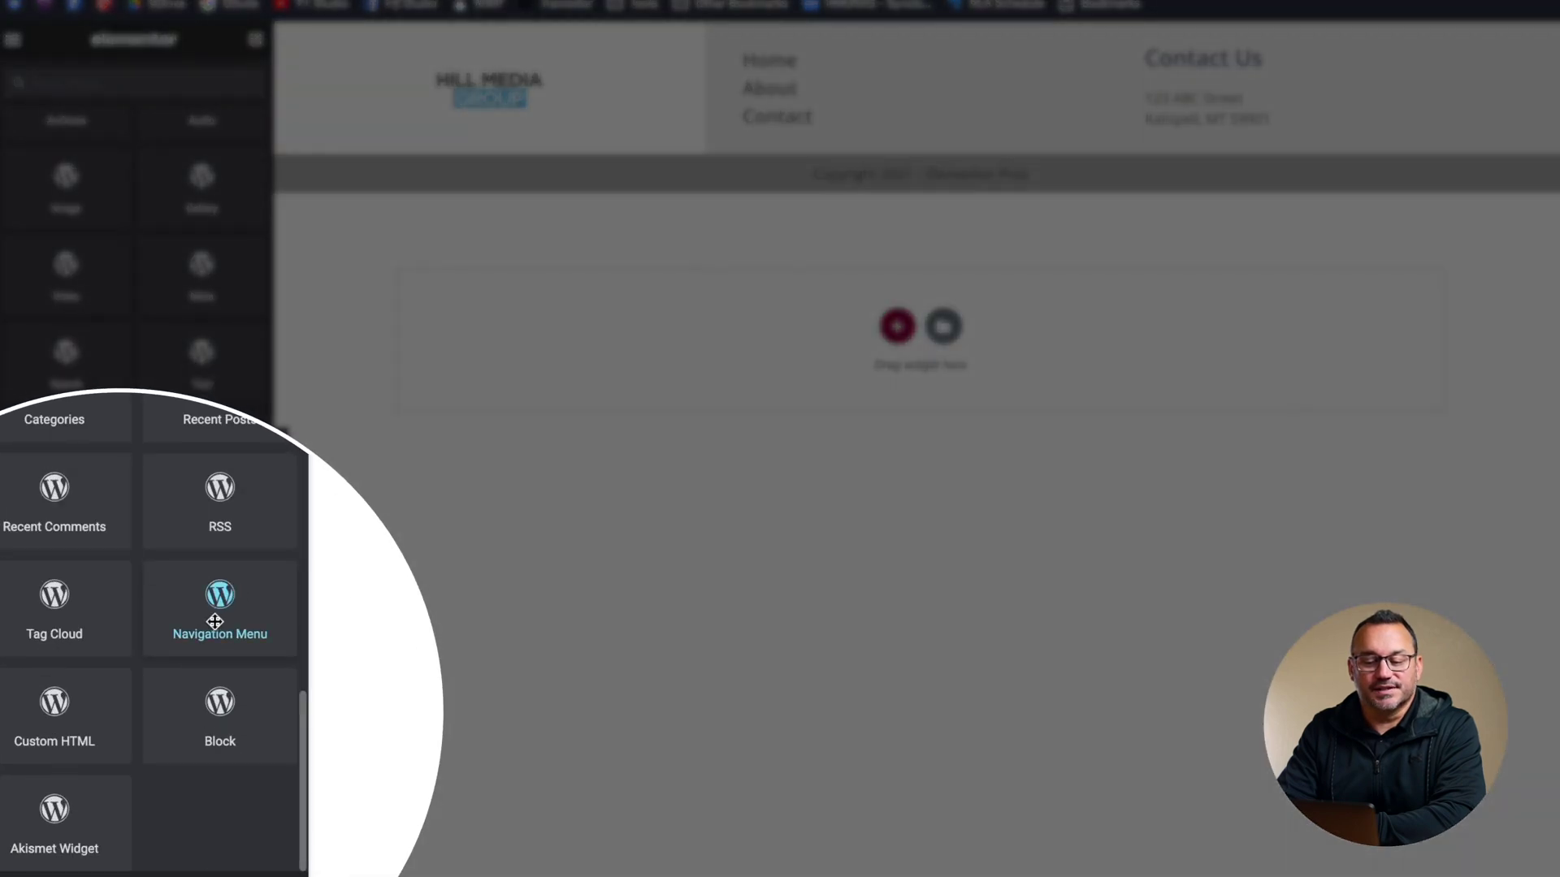